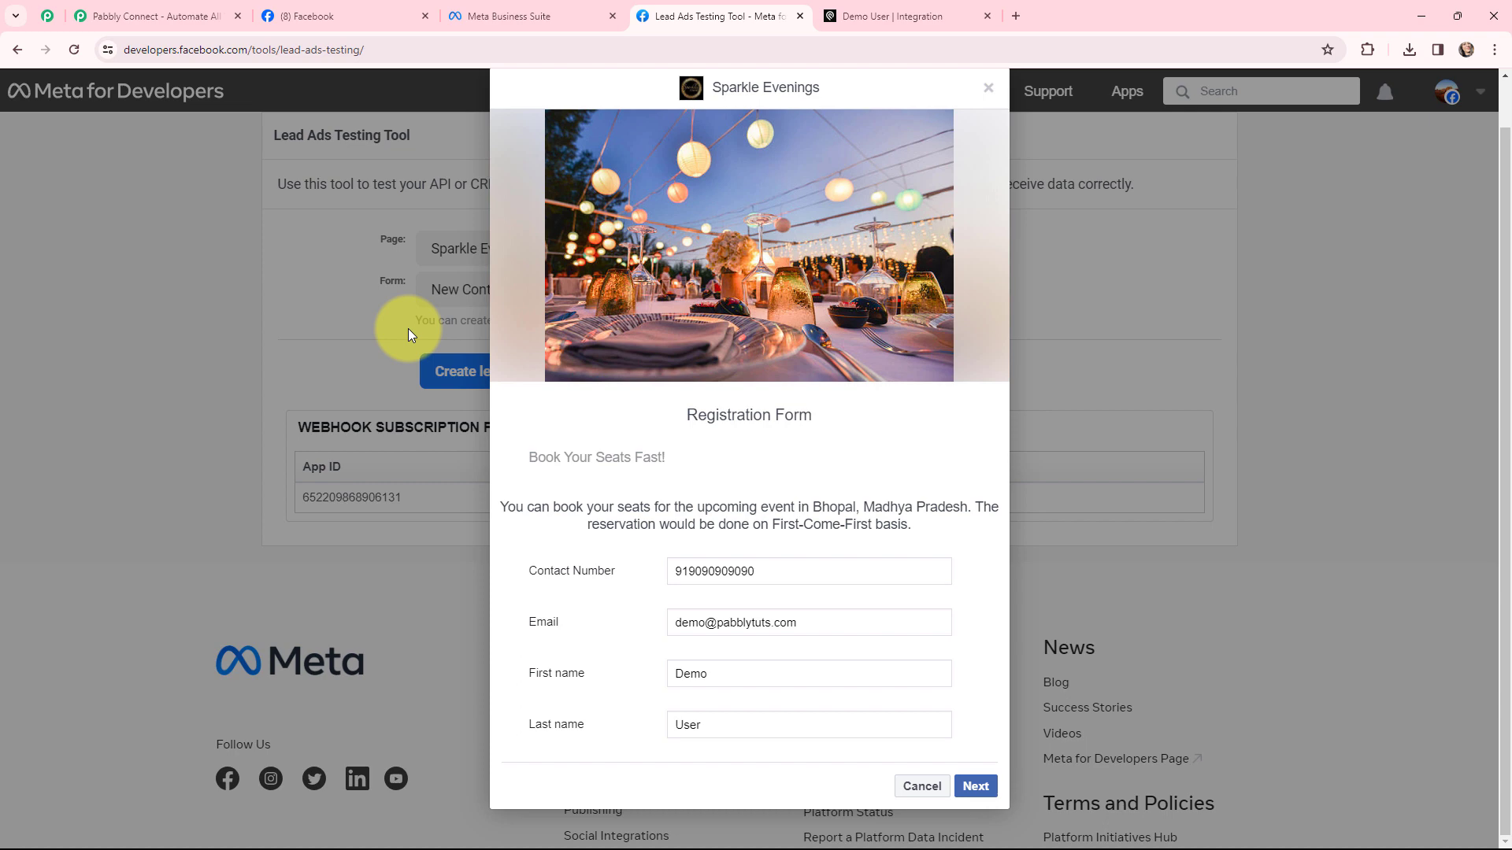
Step: Switch to the Pabbly Connect website, sign in to the account, and access Pabbly Connect from All Apps
left_click(892, 16)
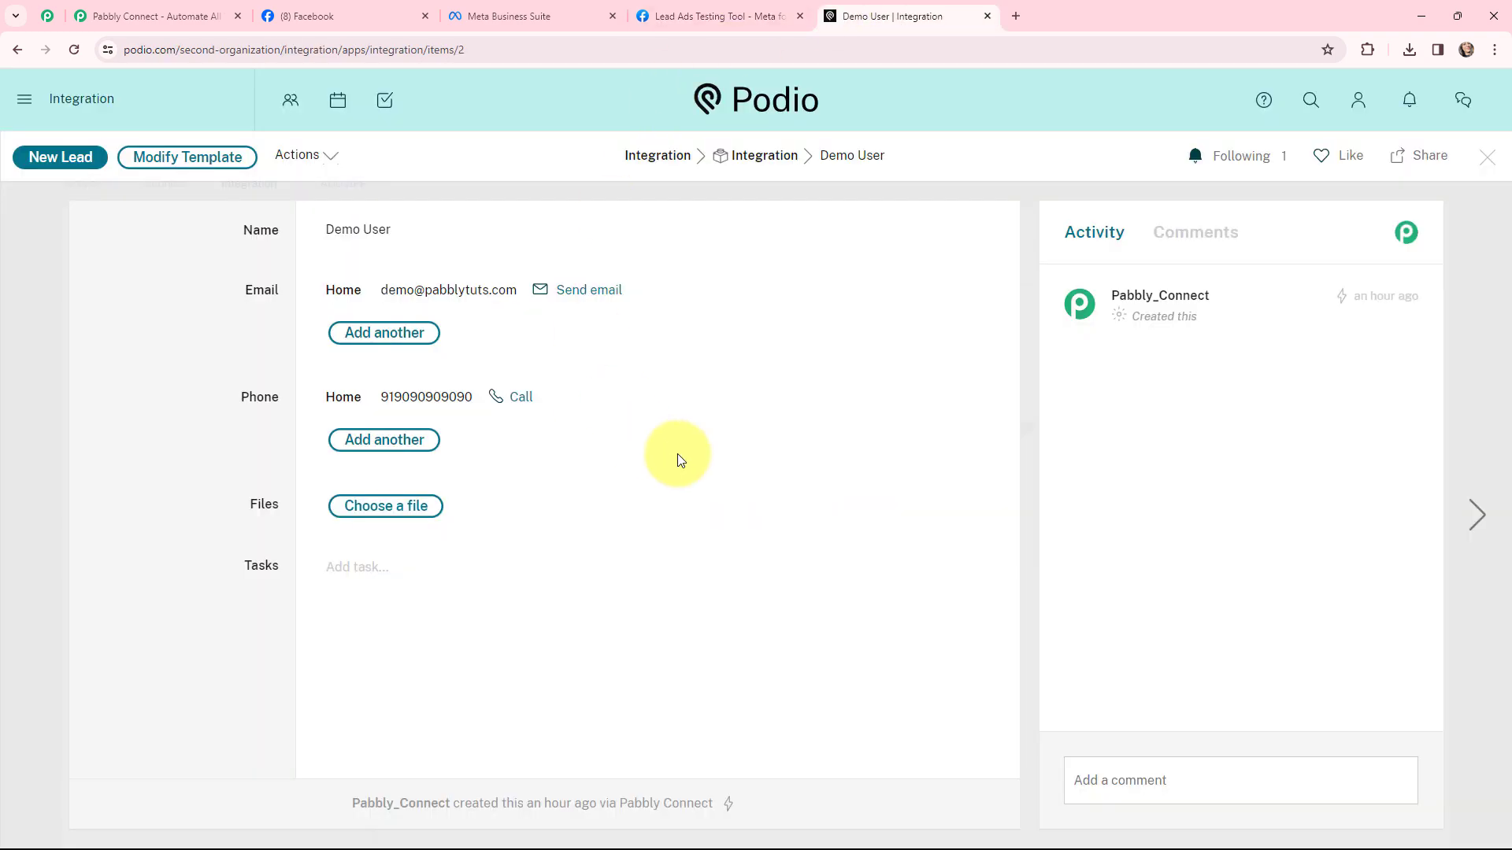
left_click(157, 6)
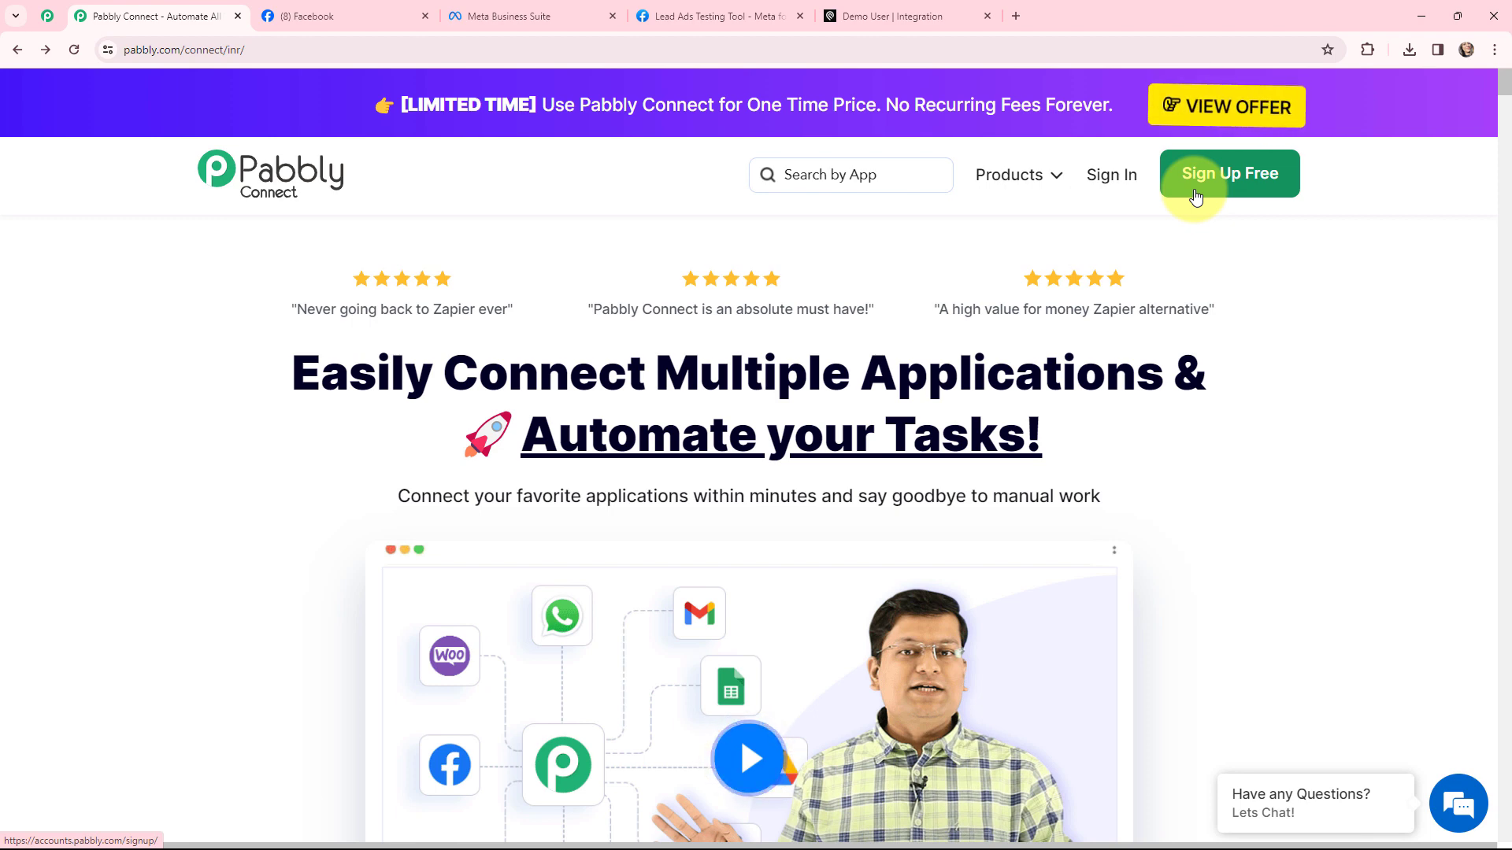
left_click(1113, 176)
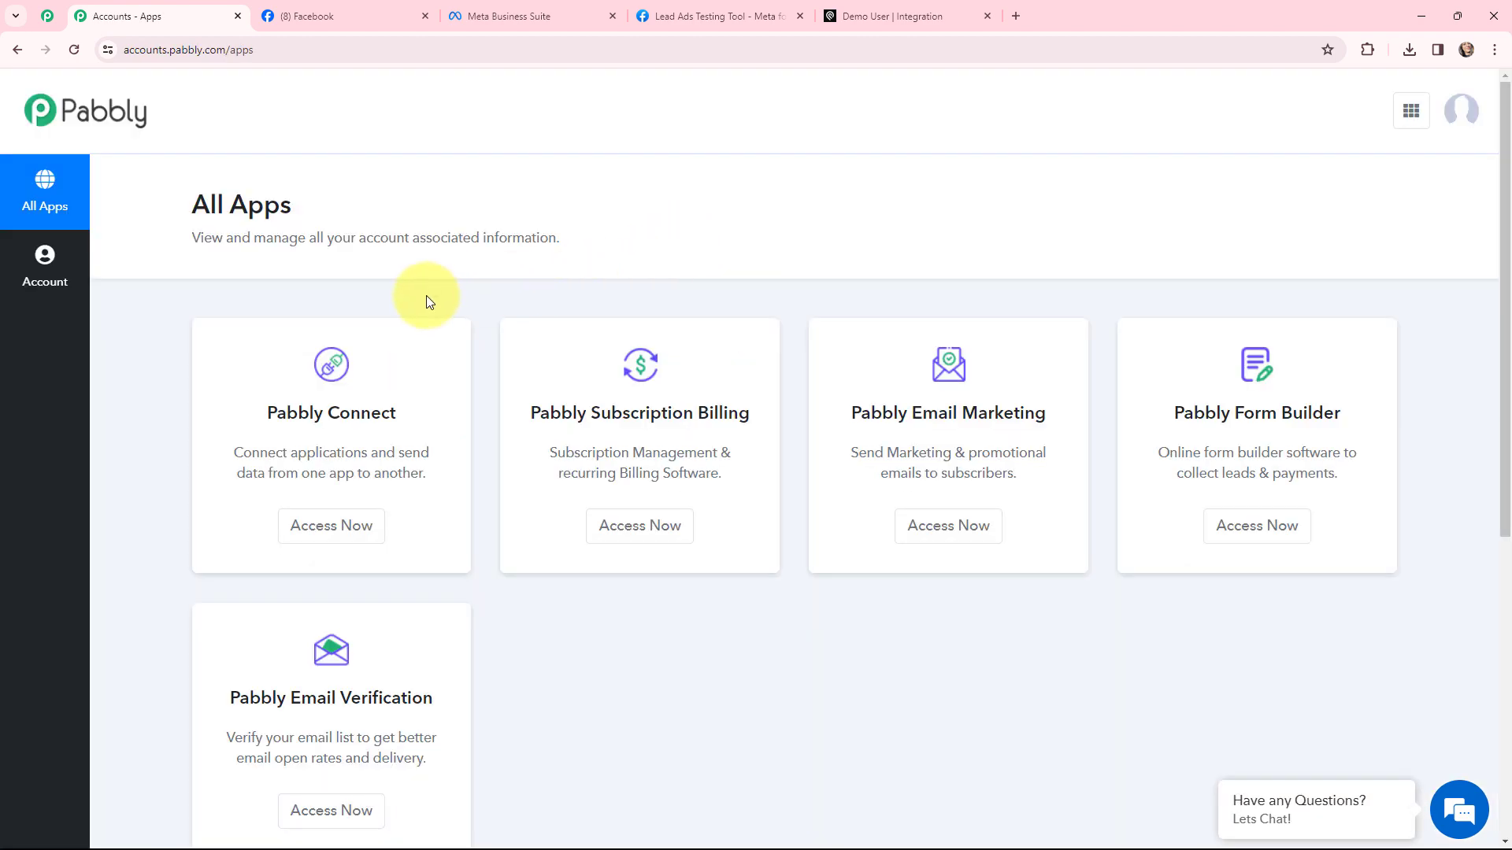
left_click(327, 533)
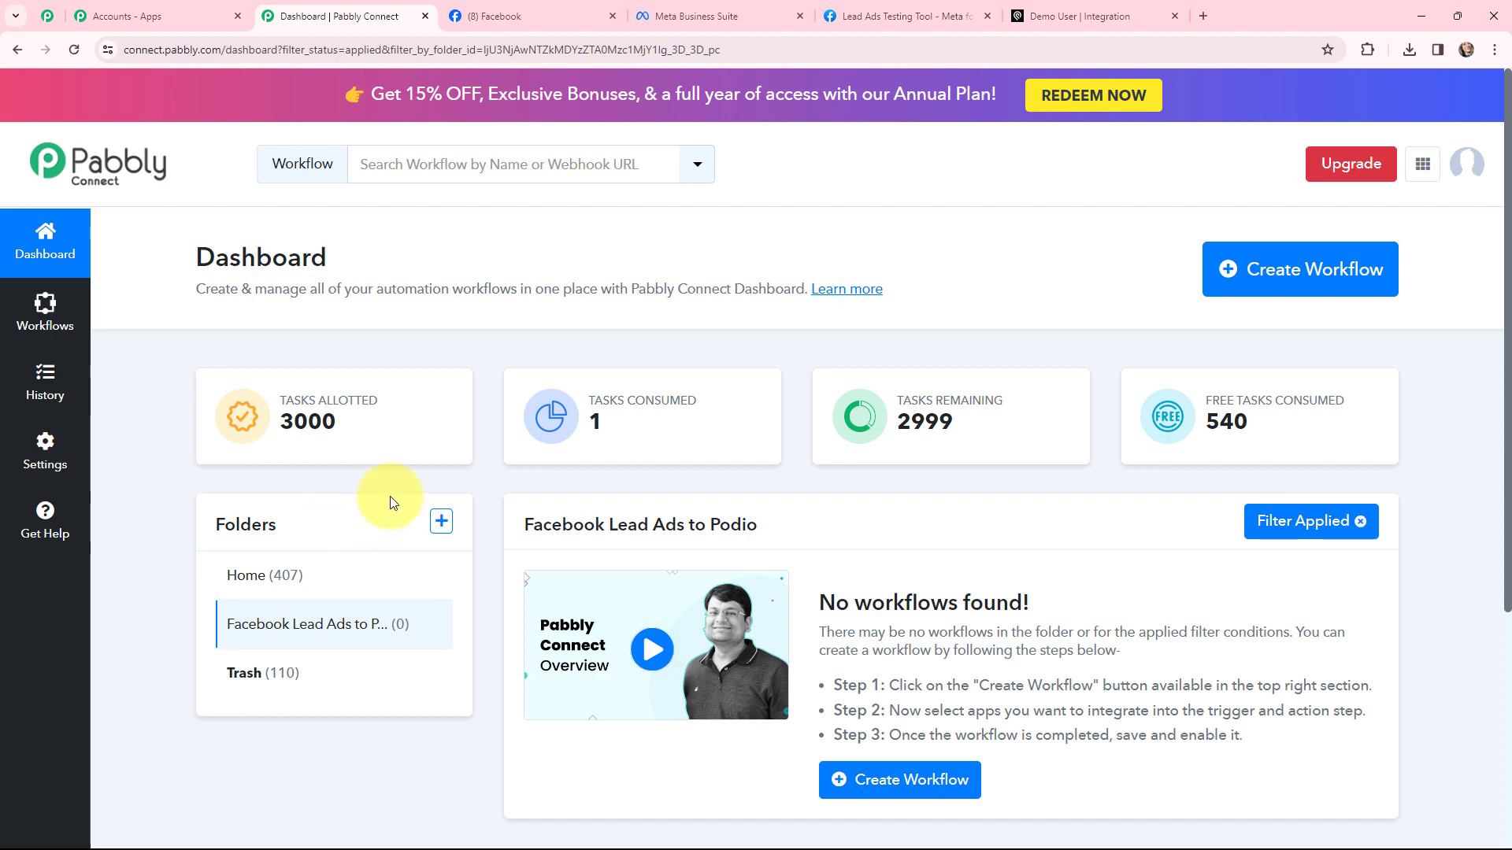
Step: Create a workflow named "Add Facebook Leads to Podio" in the Facebook Lead Ads to Podio folder
left_click(1252, 275)
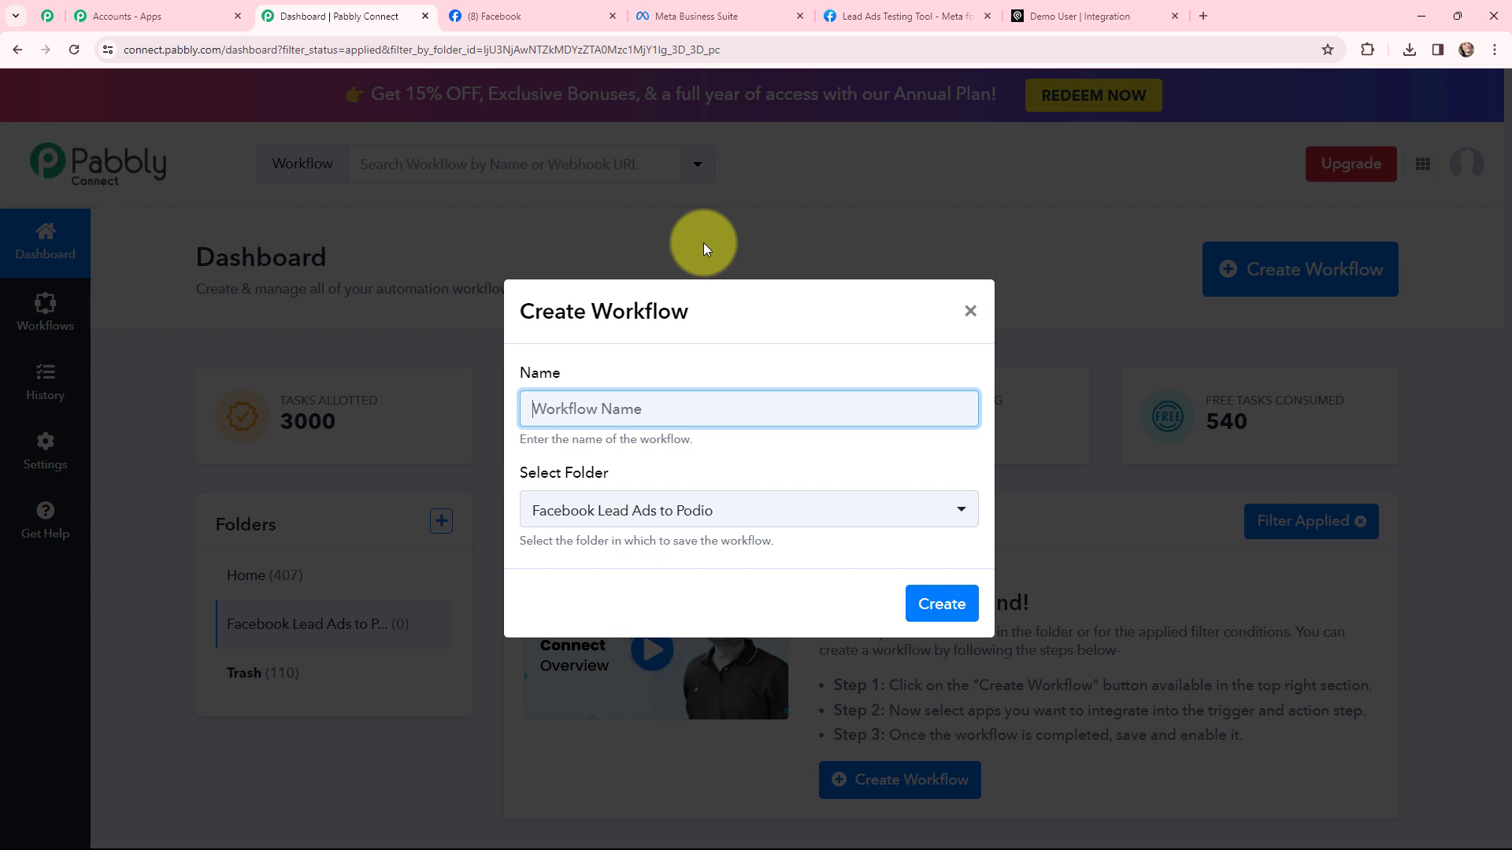
type("Add Facebook Leads to Podio")
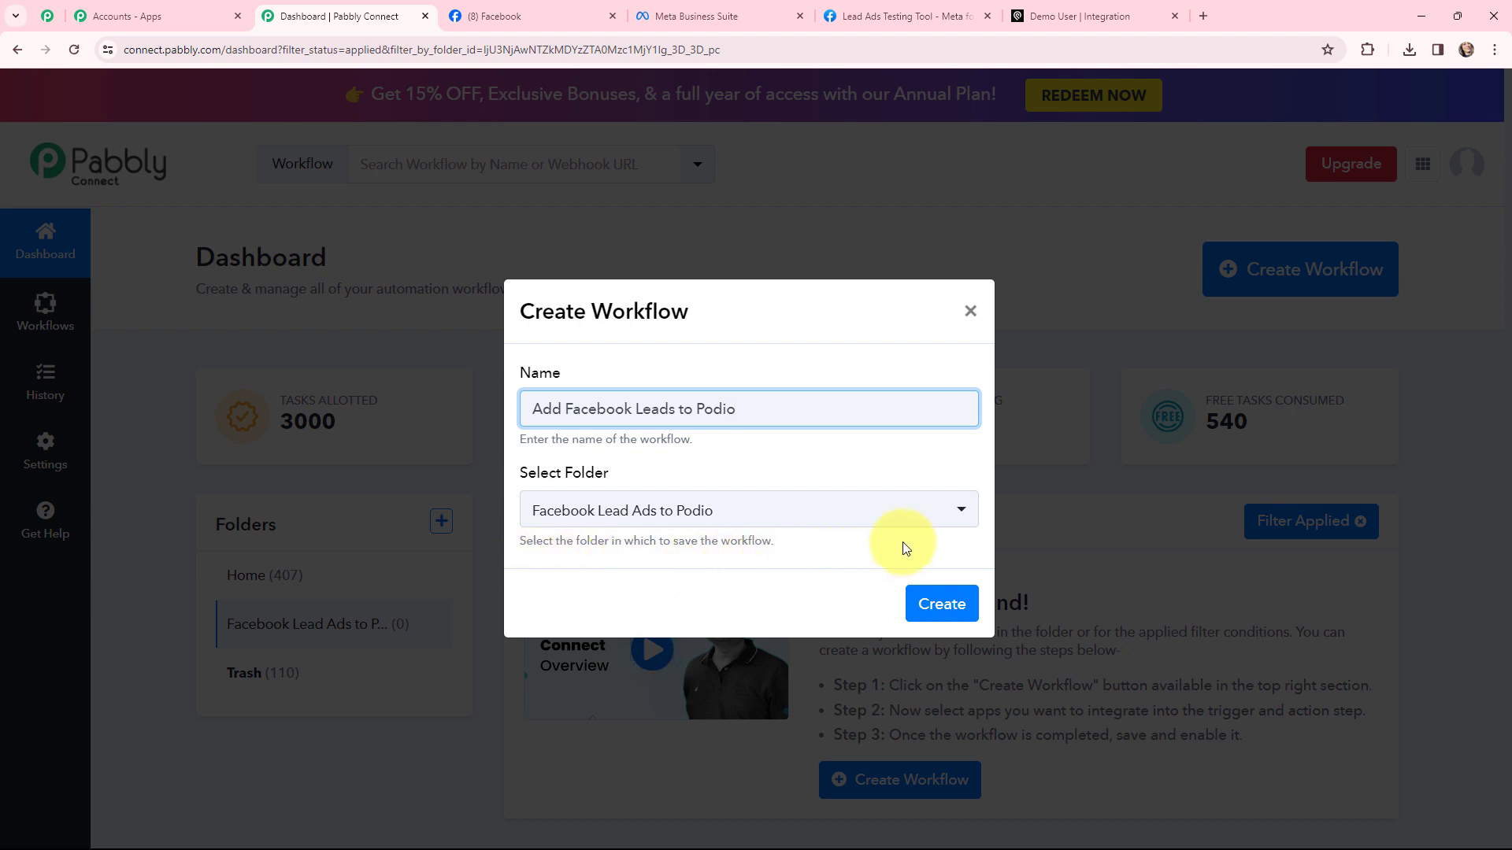
left_click(933, 606)
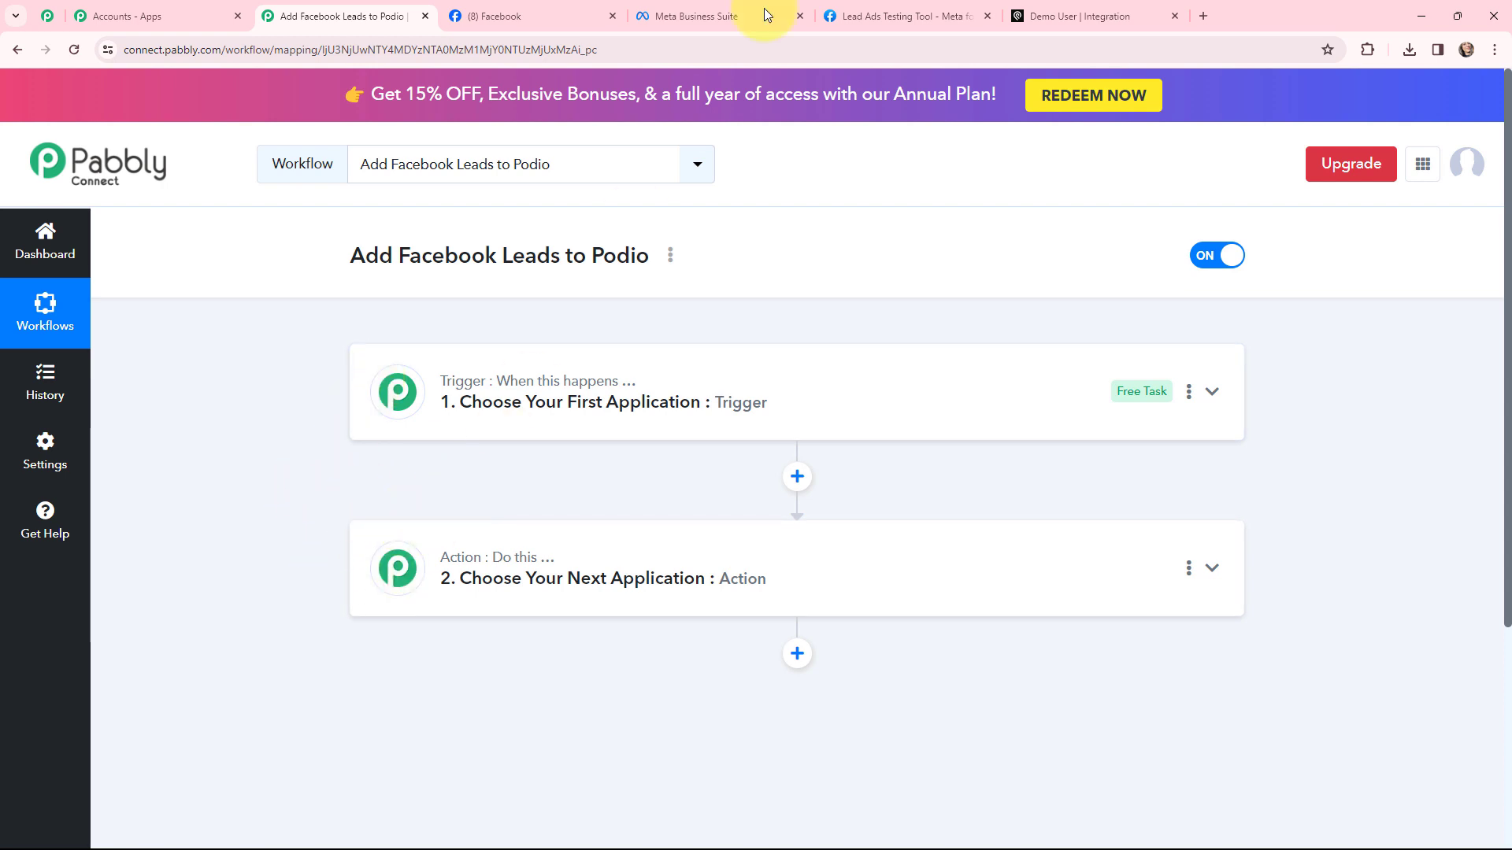
Step: Set the workflow's trigger app to Facebook Lead Ads with the New Lead (Instant) event
left_click(880, 10)
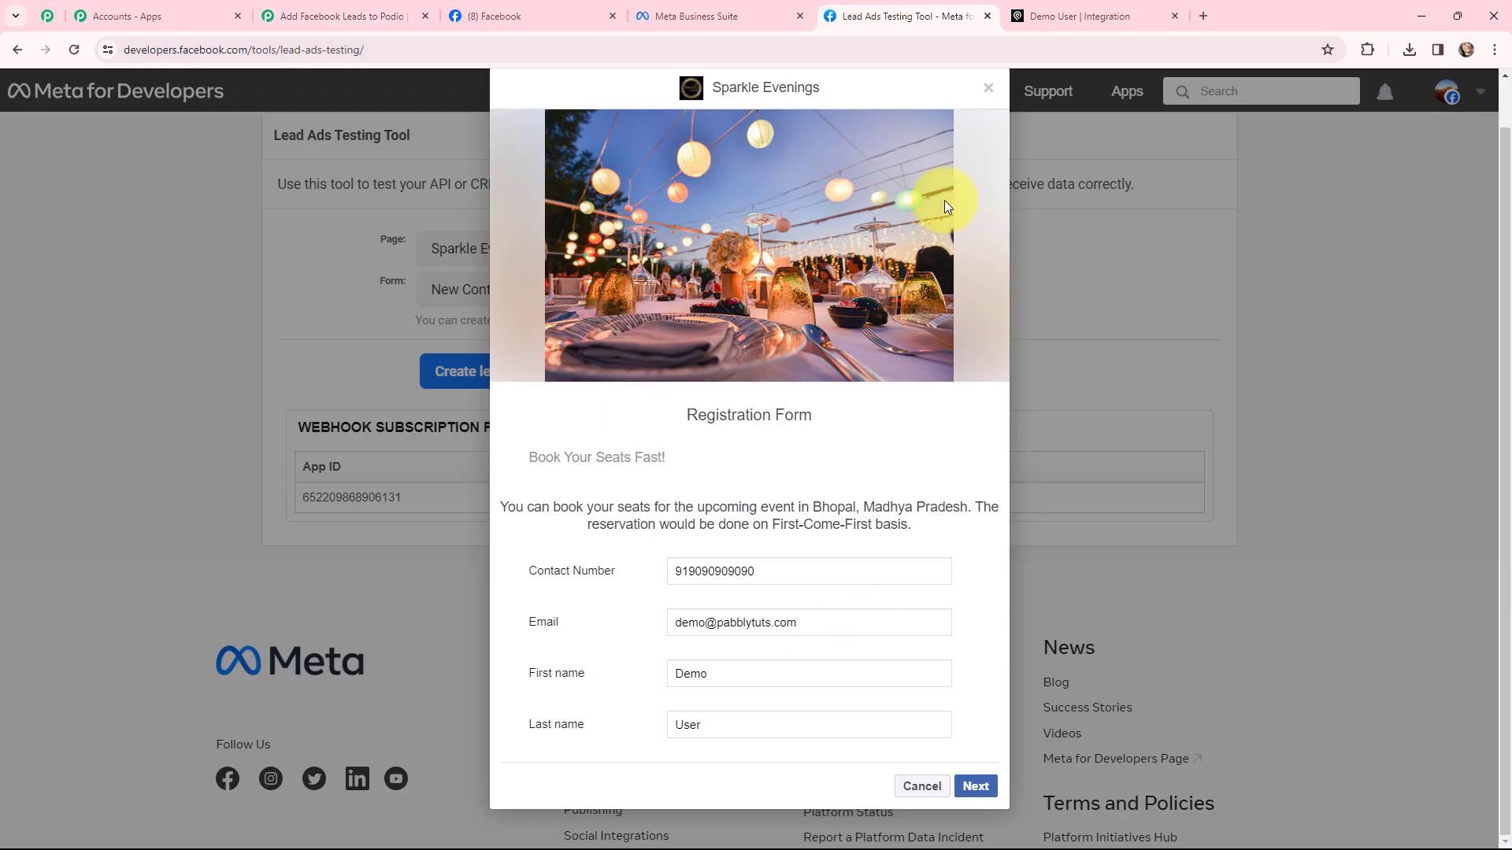
left_click(1007, 9)
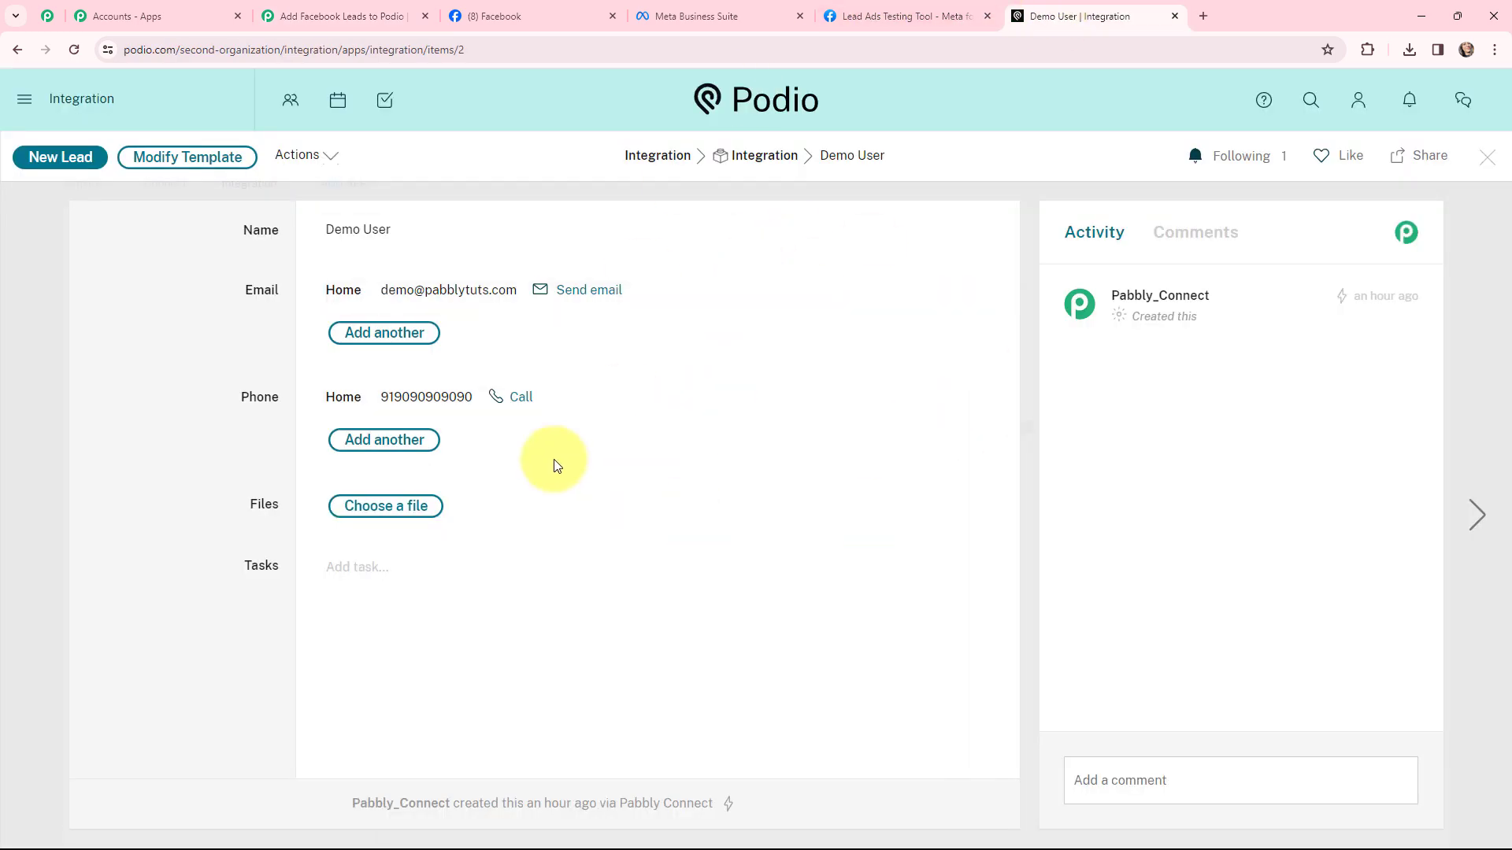
left_click(390, 13)
left_click(432, 391)
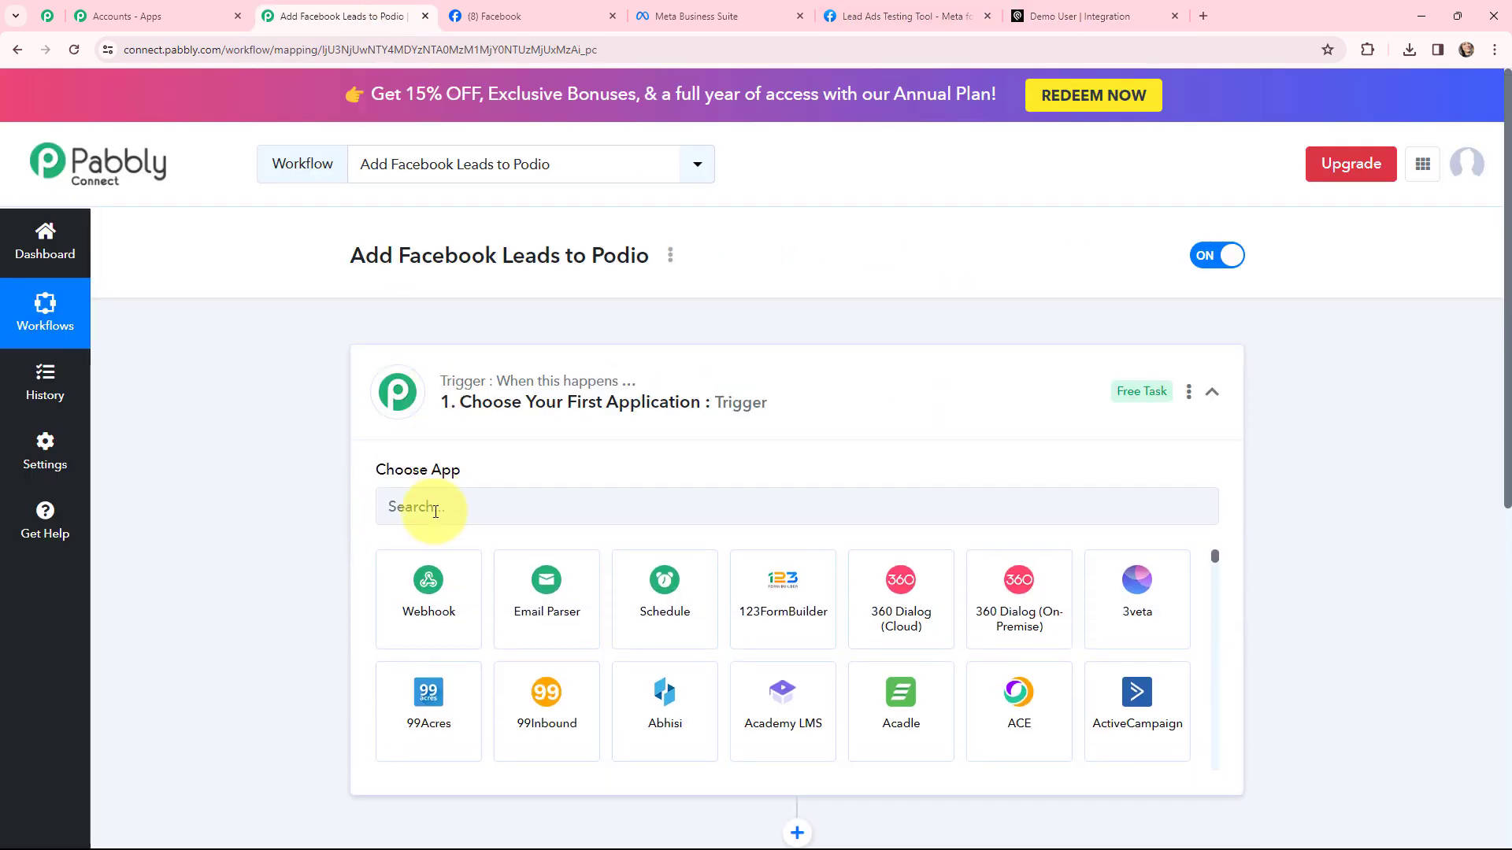
left_click(439, 512)
type("face")
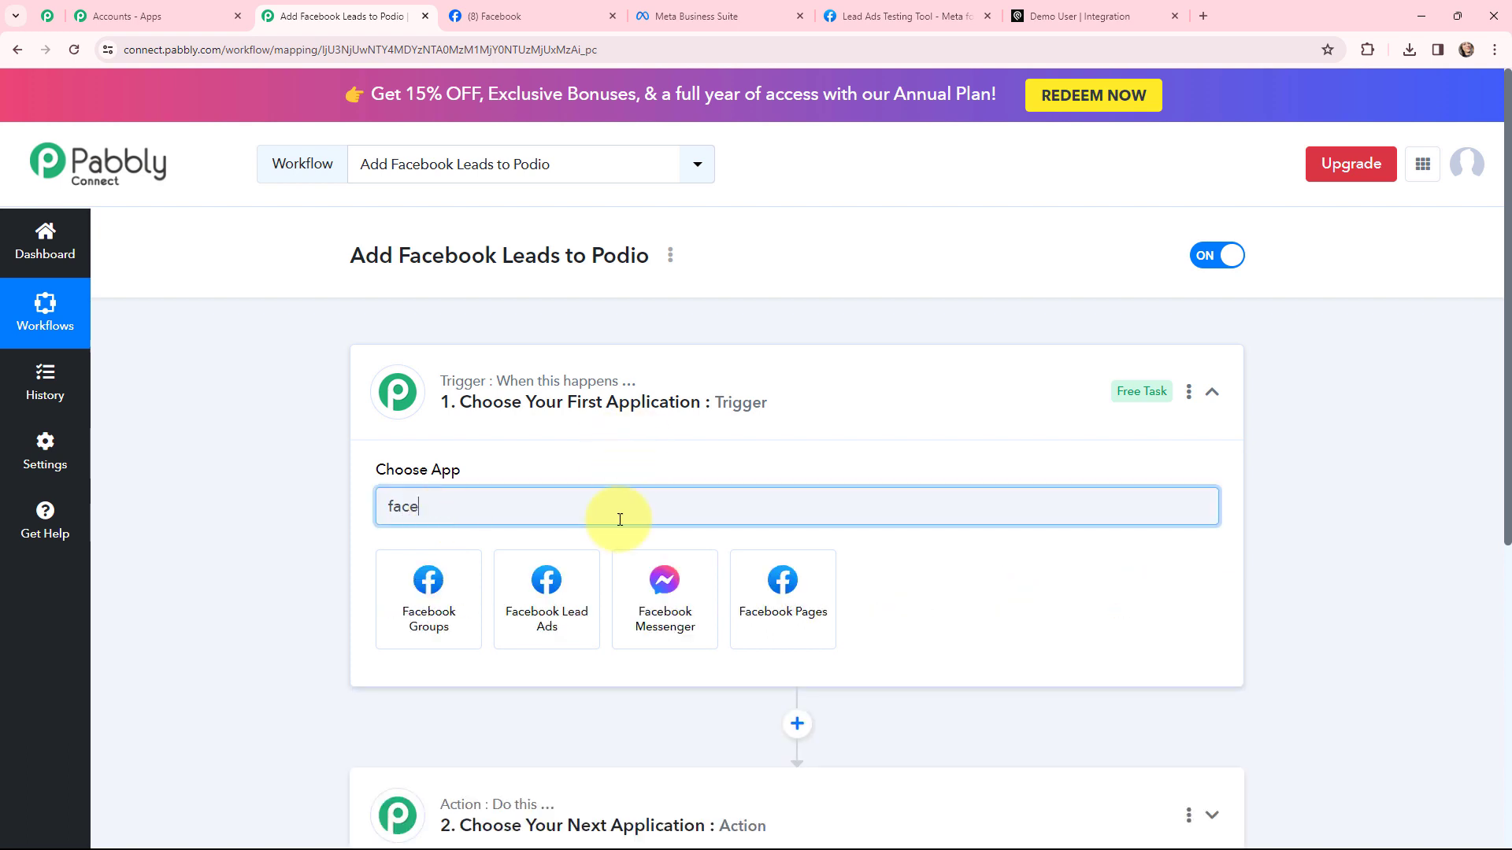
left_click(555, 585)
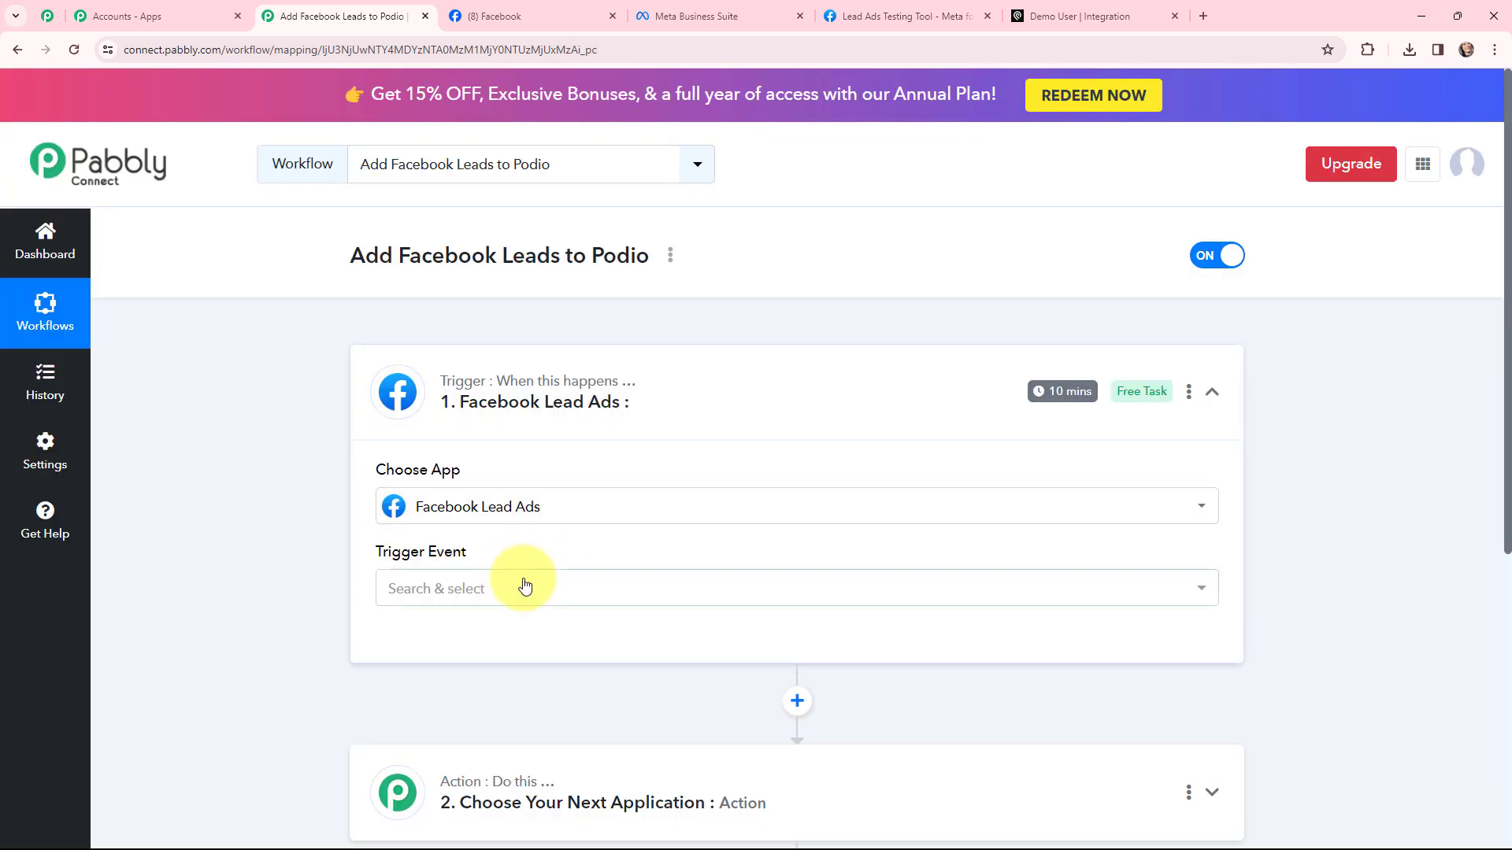
left_click(525, 587)
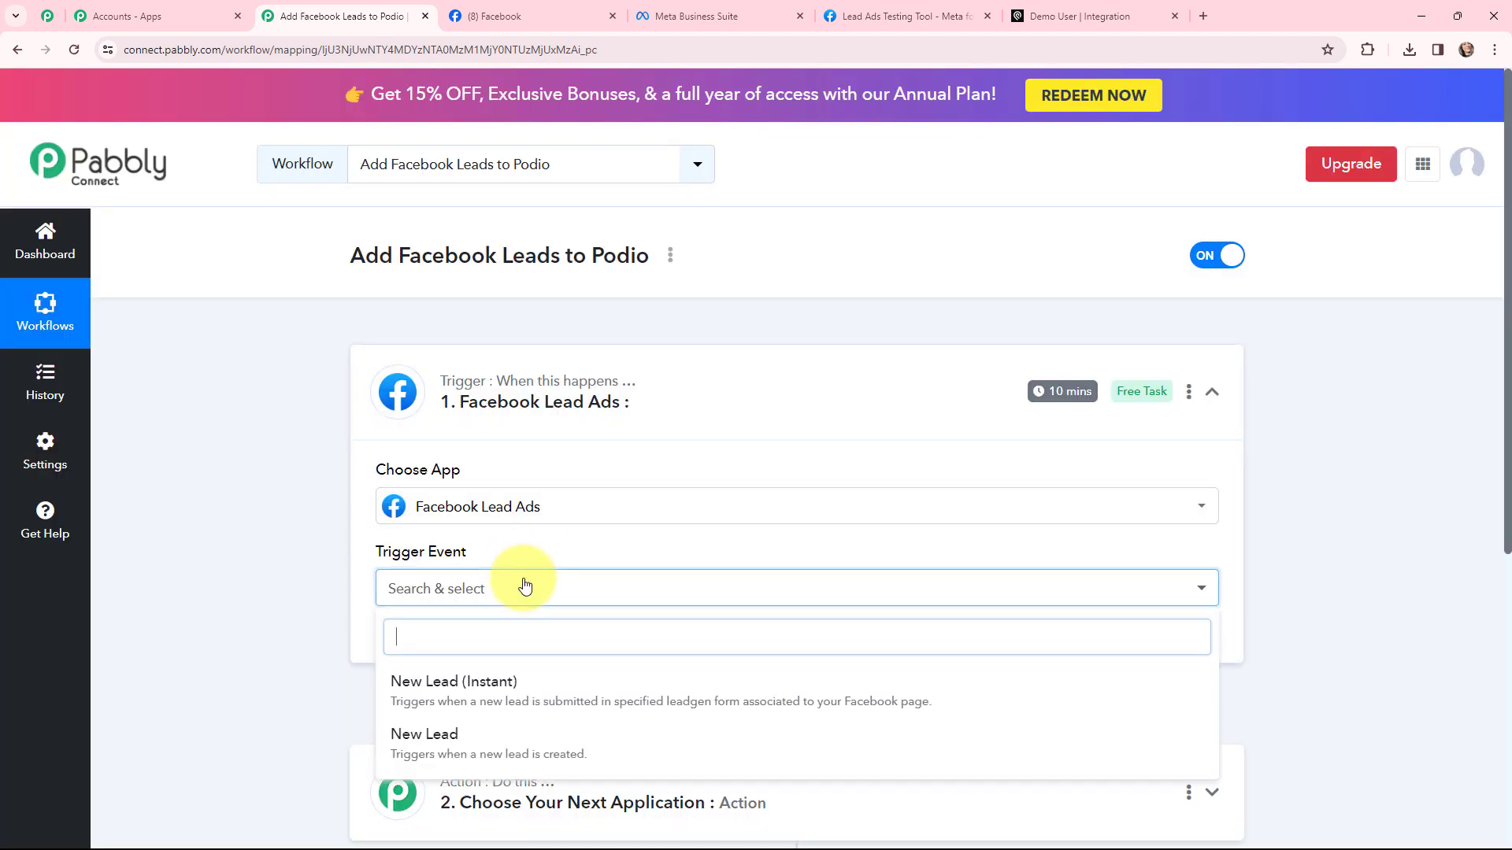
left_click(538, 684)
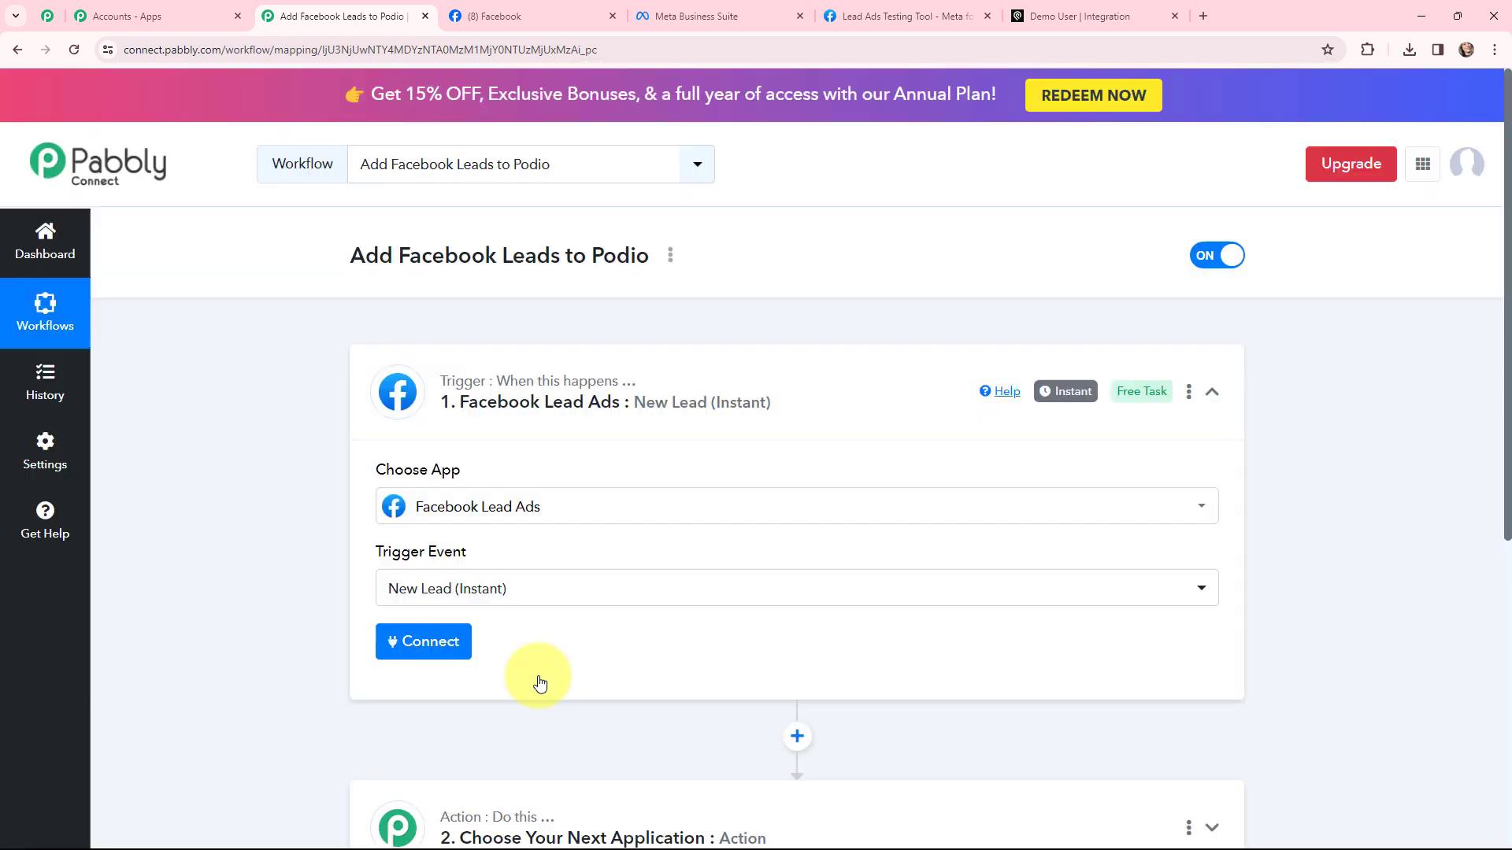
left_click(359, 349)
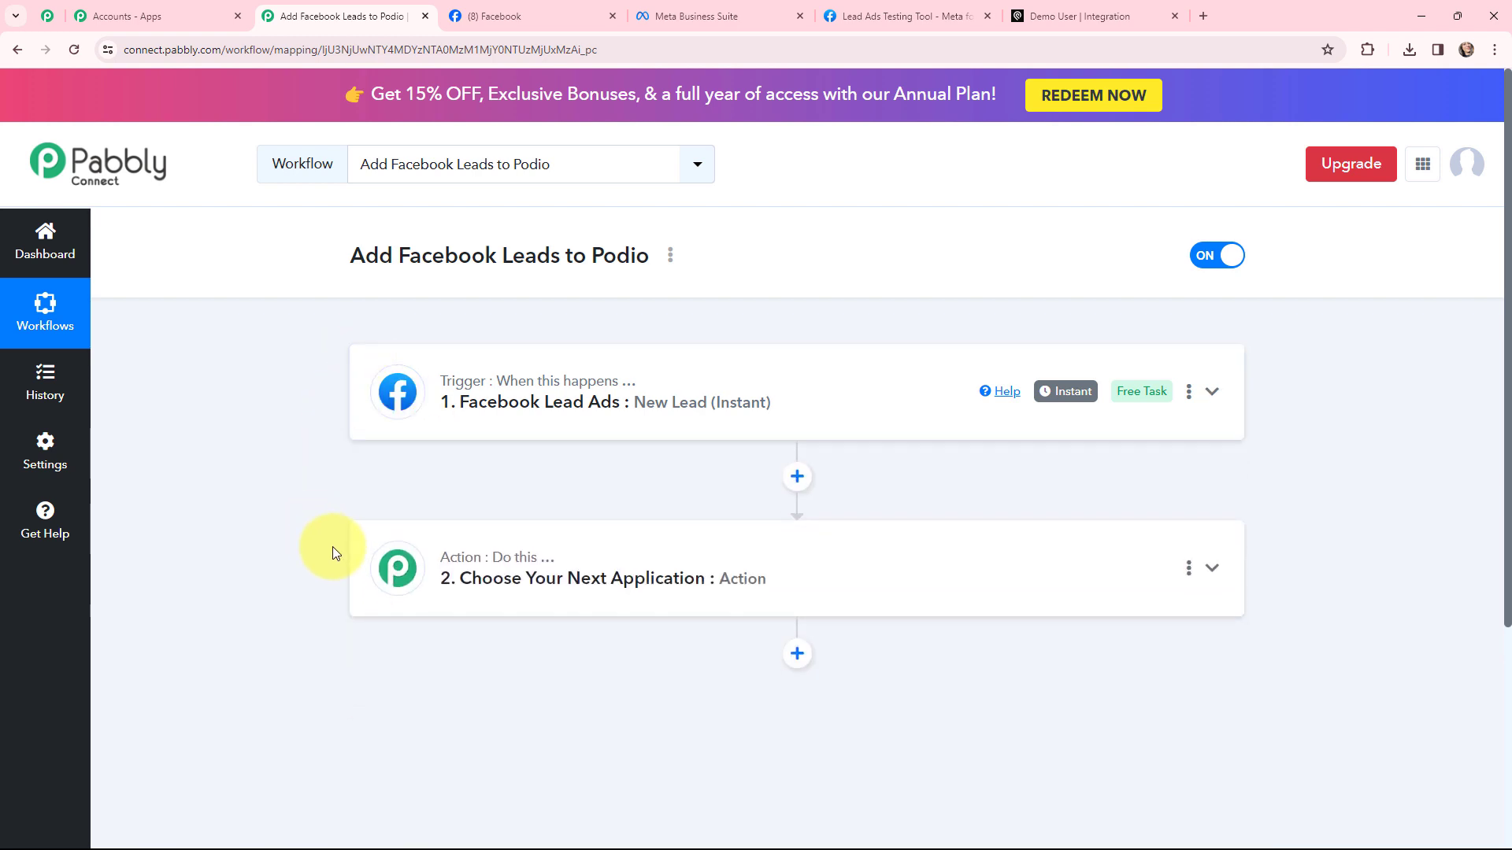
Step: Set the workflow's action app to Podio with the Create Item event
left_click(395, 561)
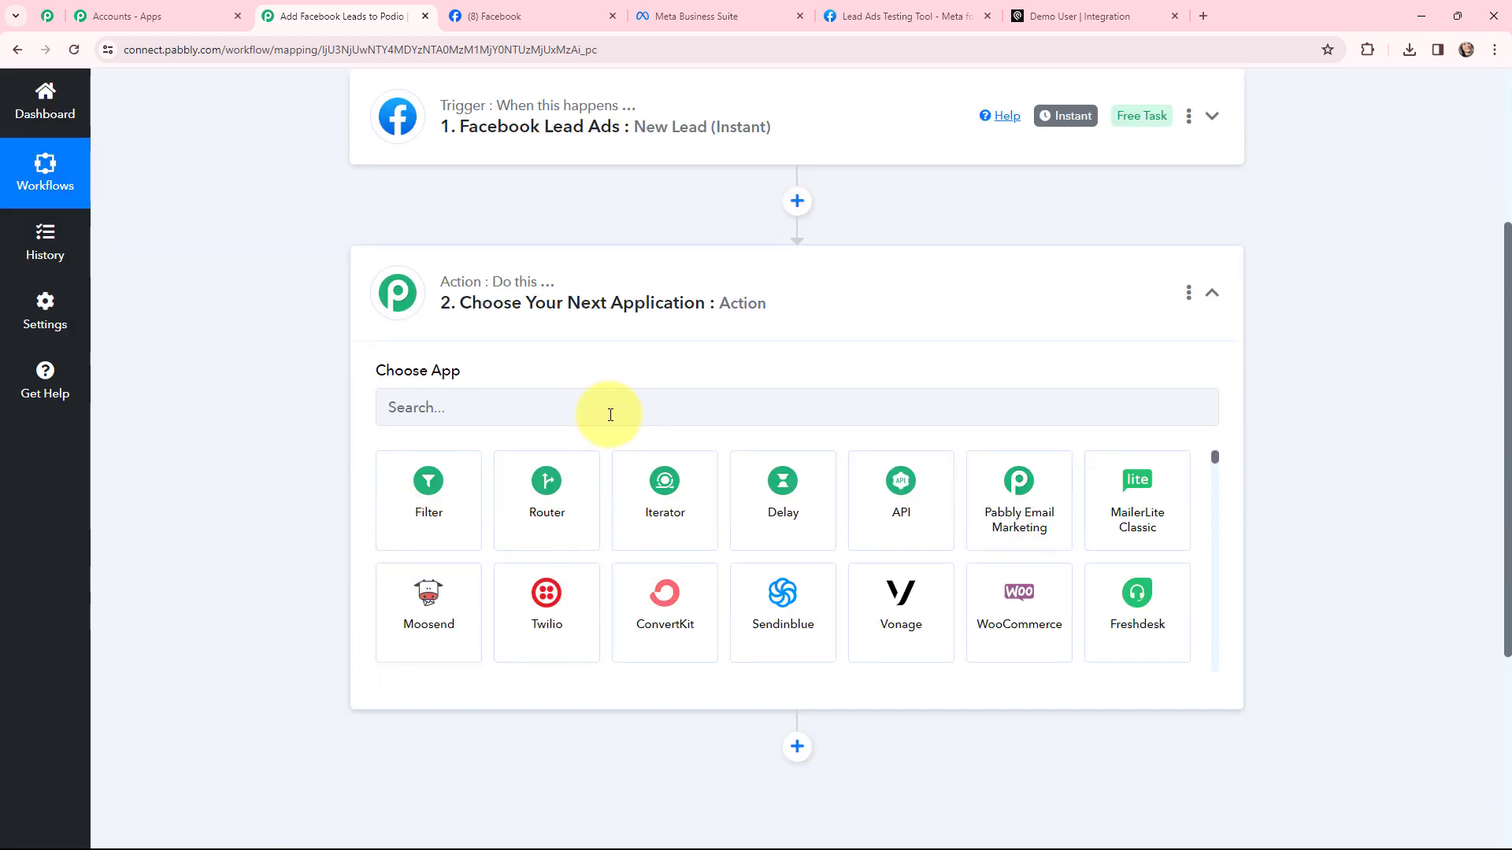
left_click(606, 411)
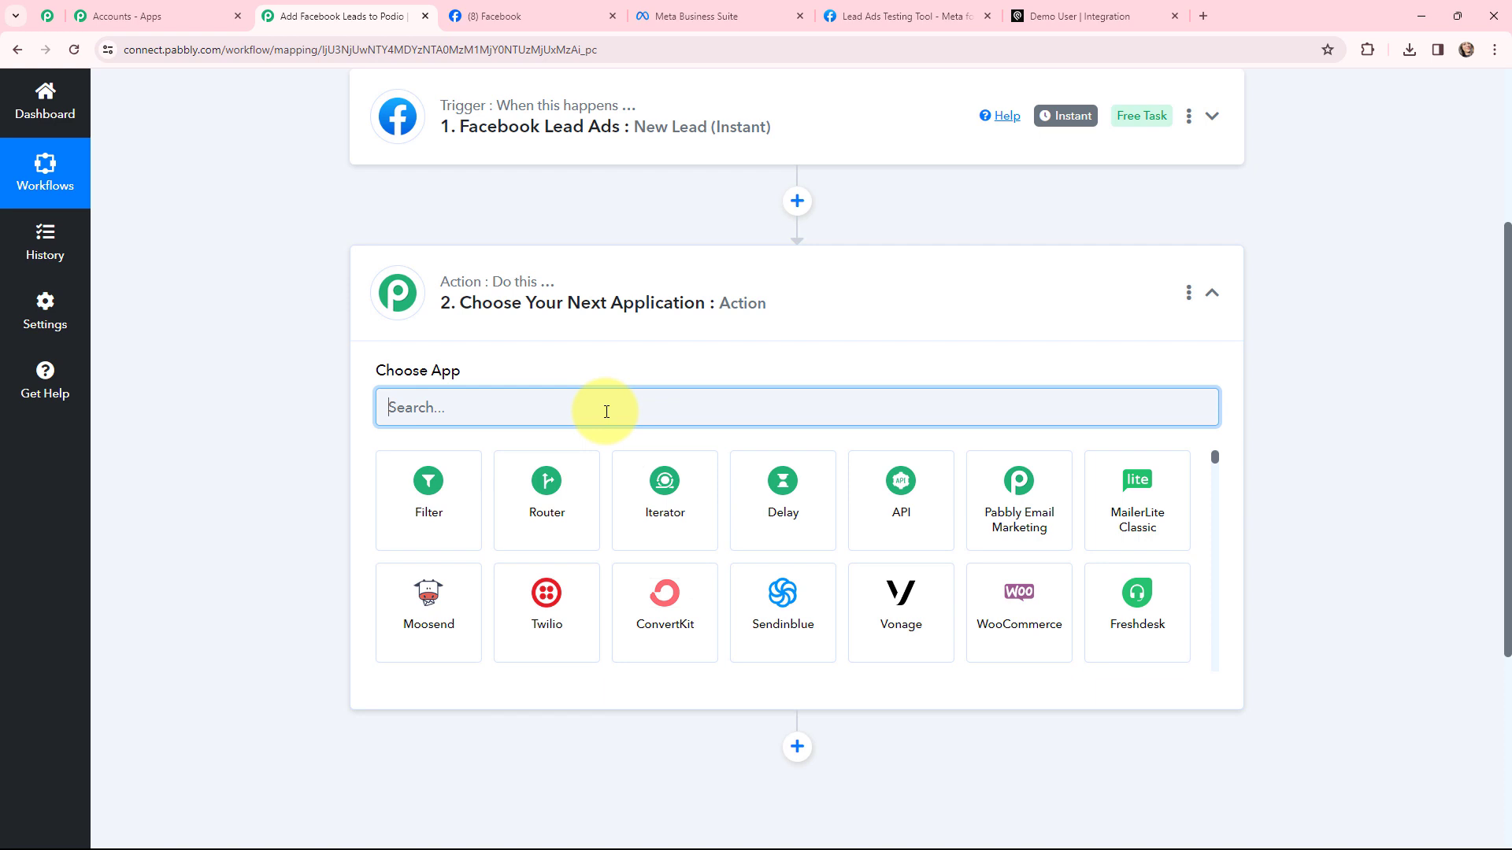
type("podi")
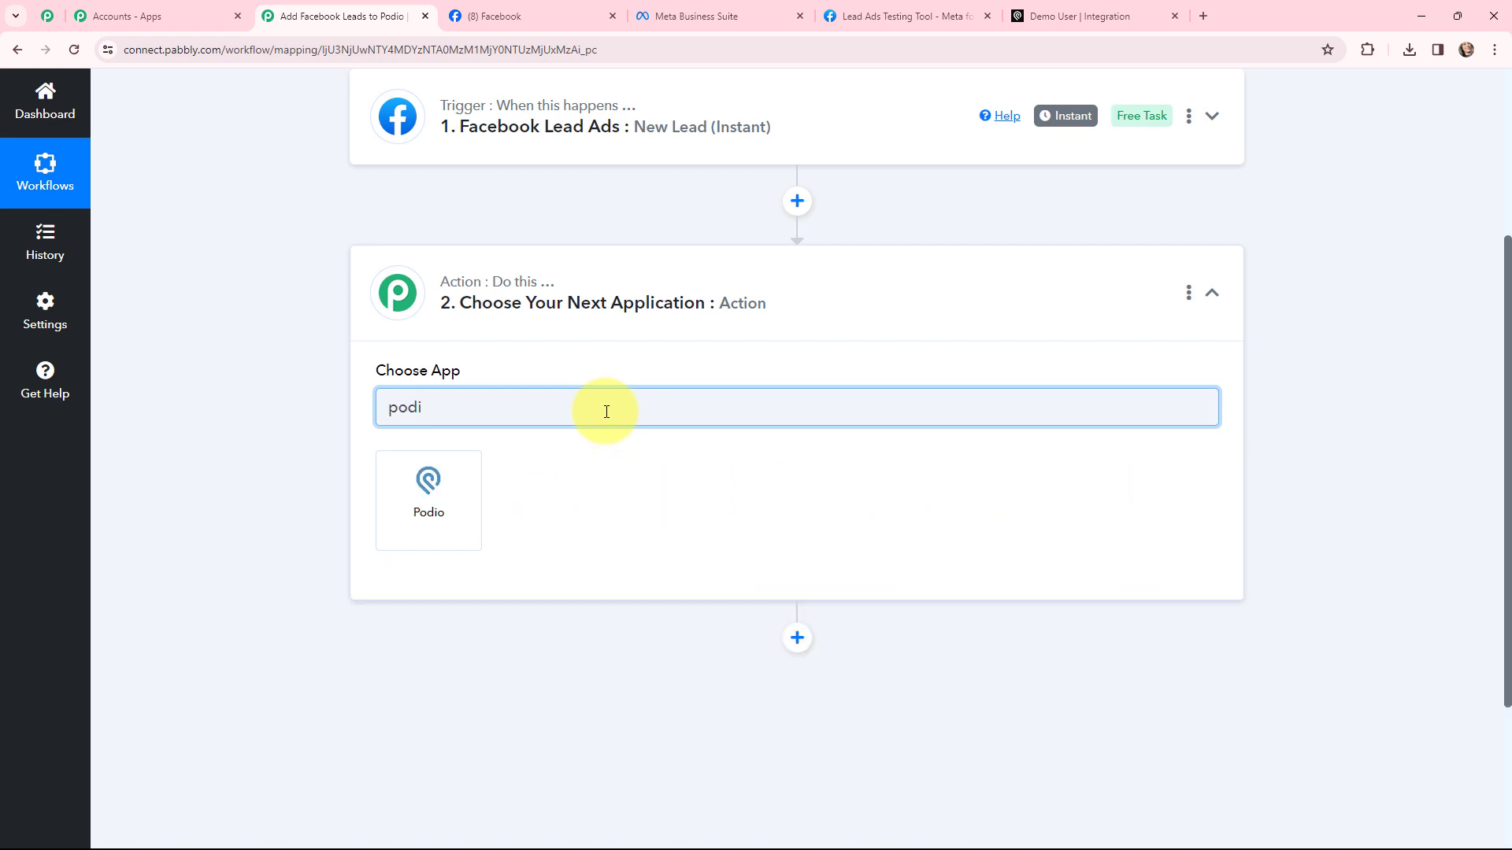
left_click(425, 500)
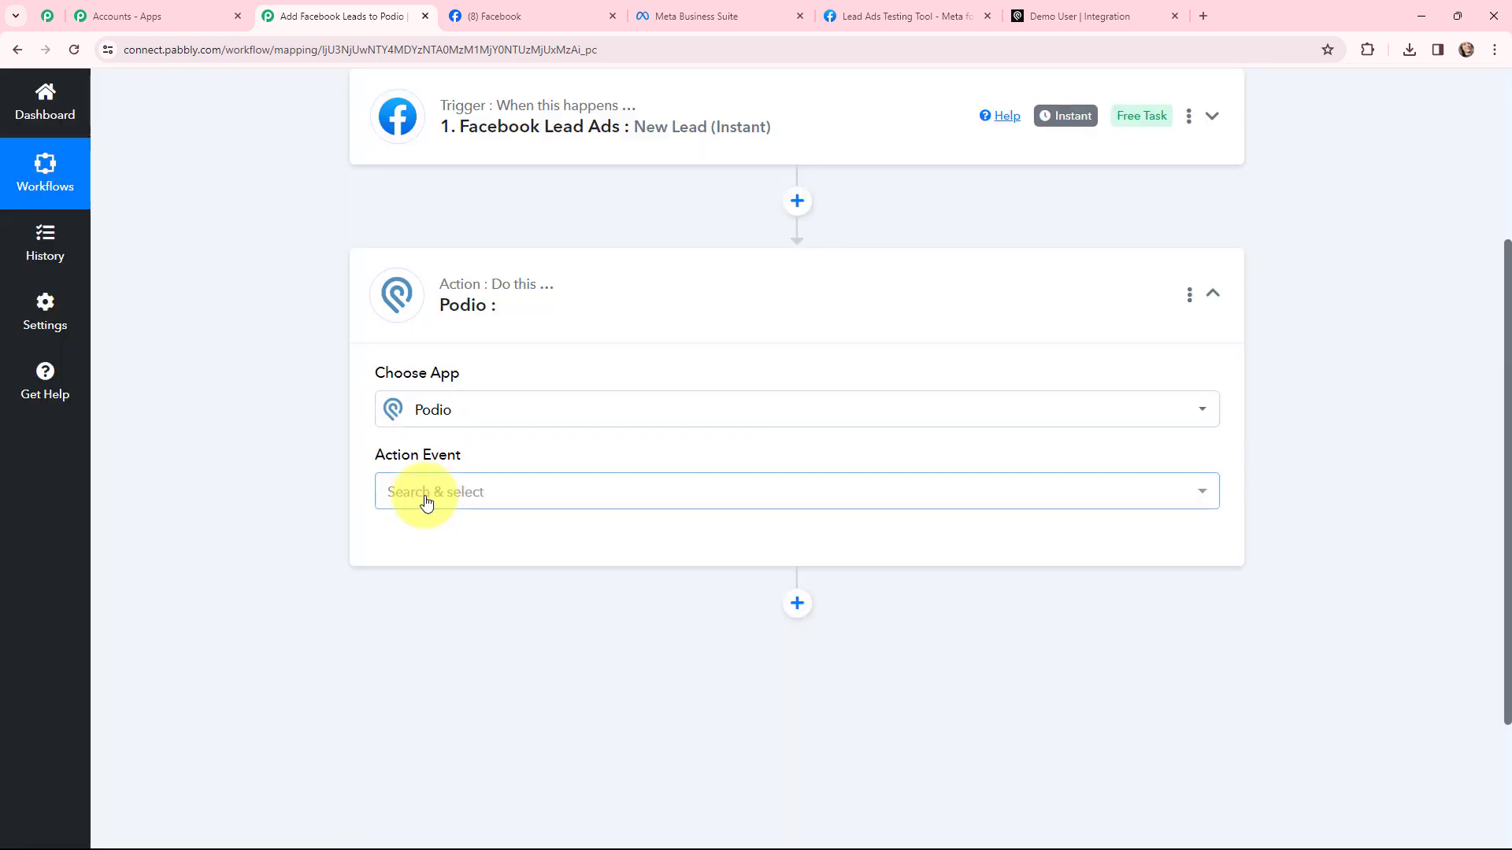
left_click(422, 496)
scroll(497, 381, "down", 3)
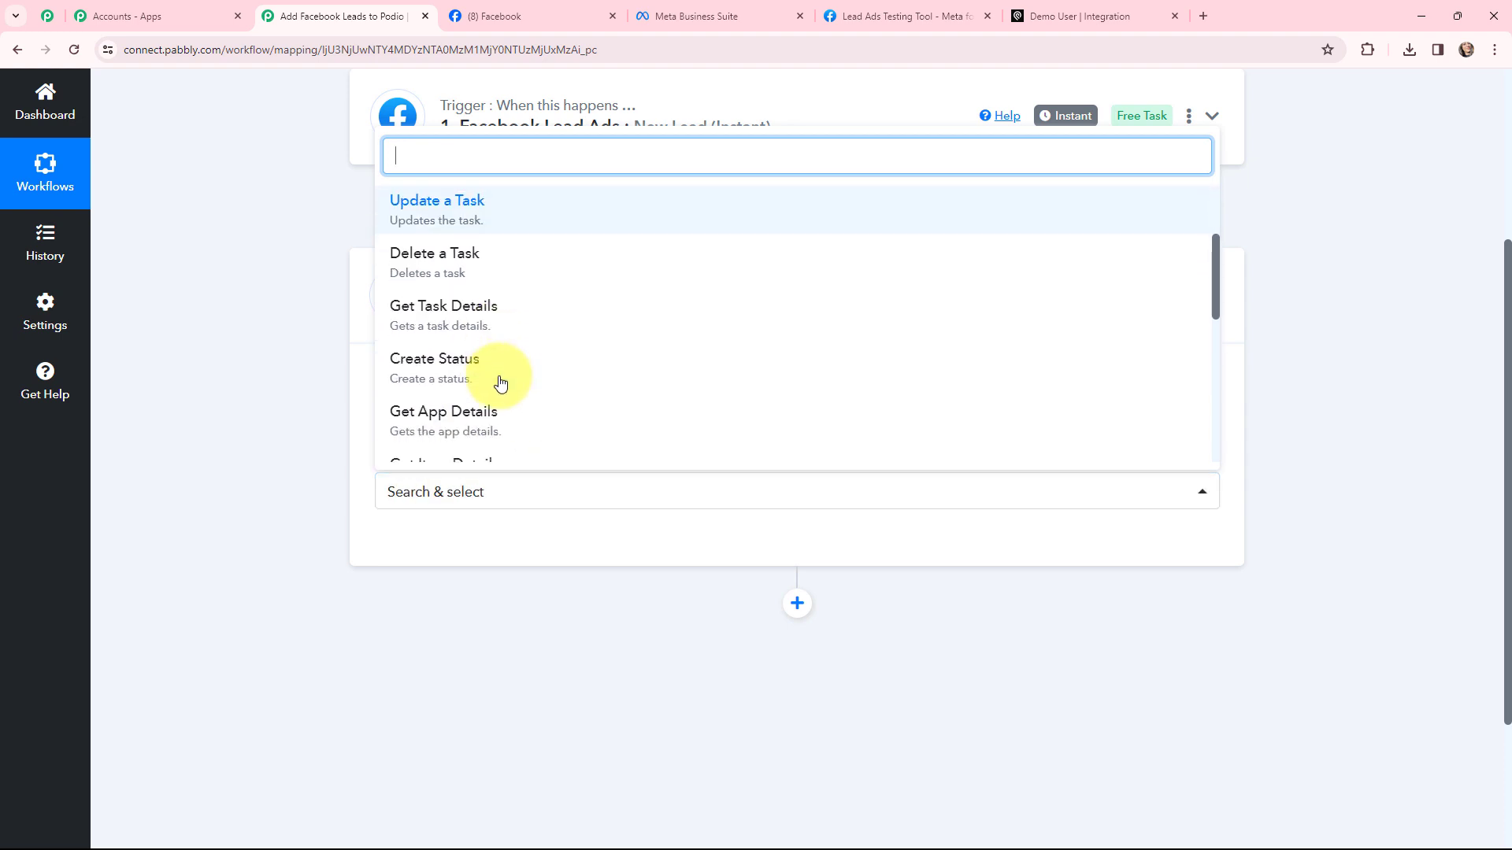
scroll(500, 383, "down", 5)
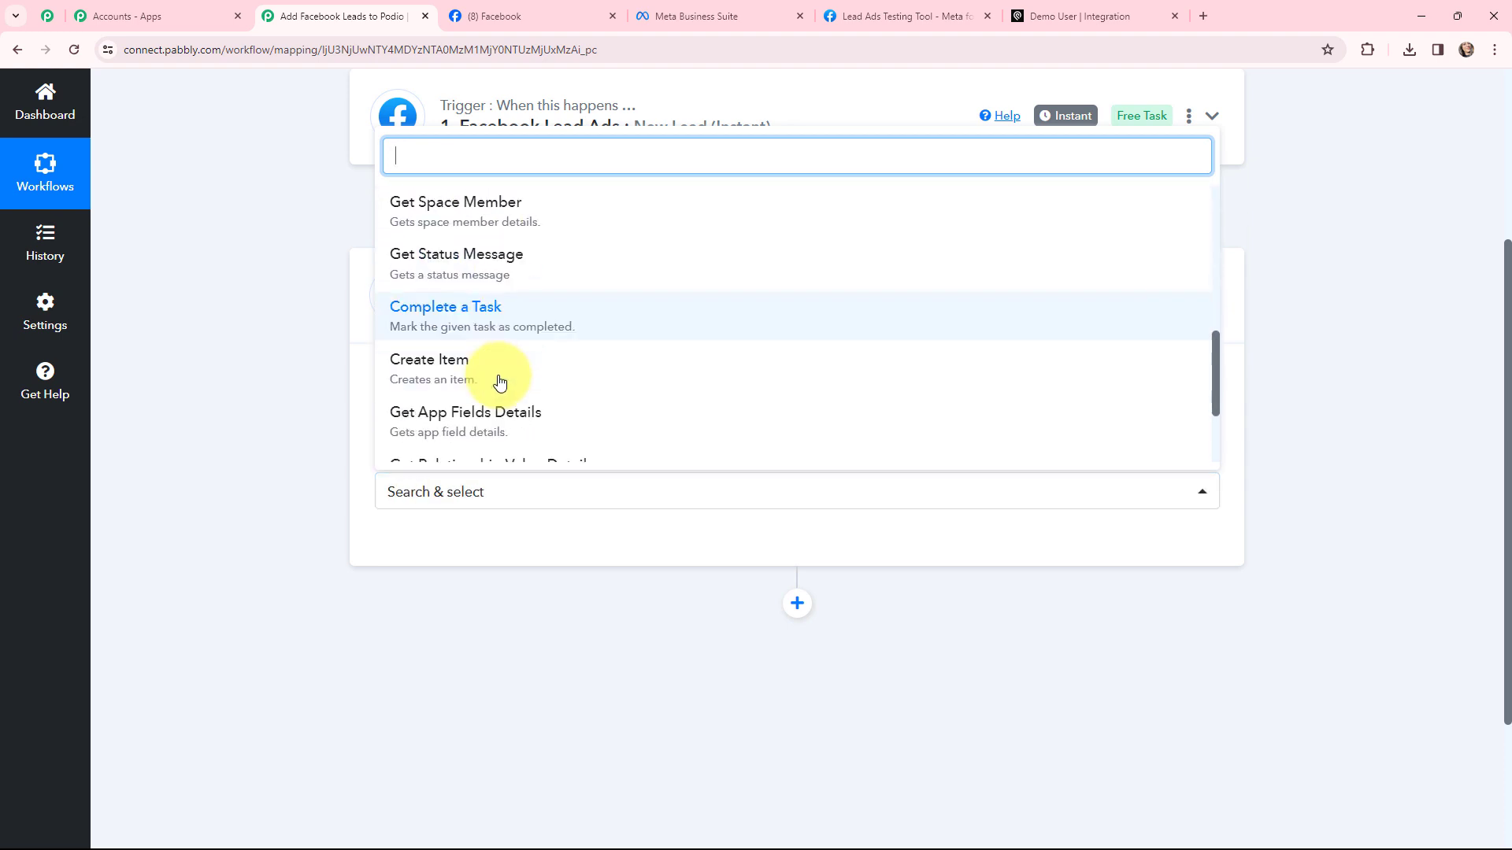
left_click(500, 383)
left_click(389, 319)
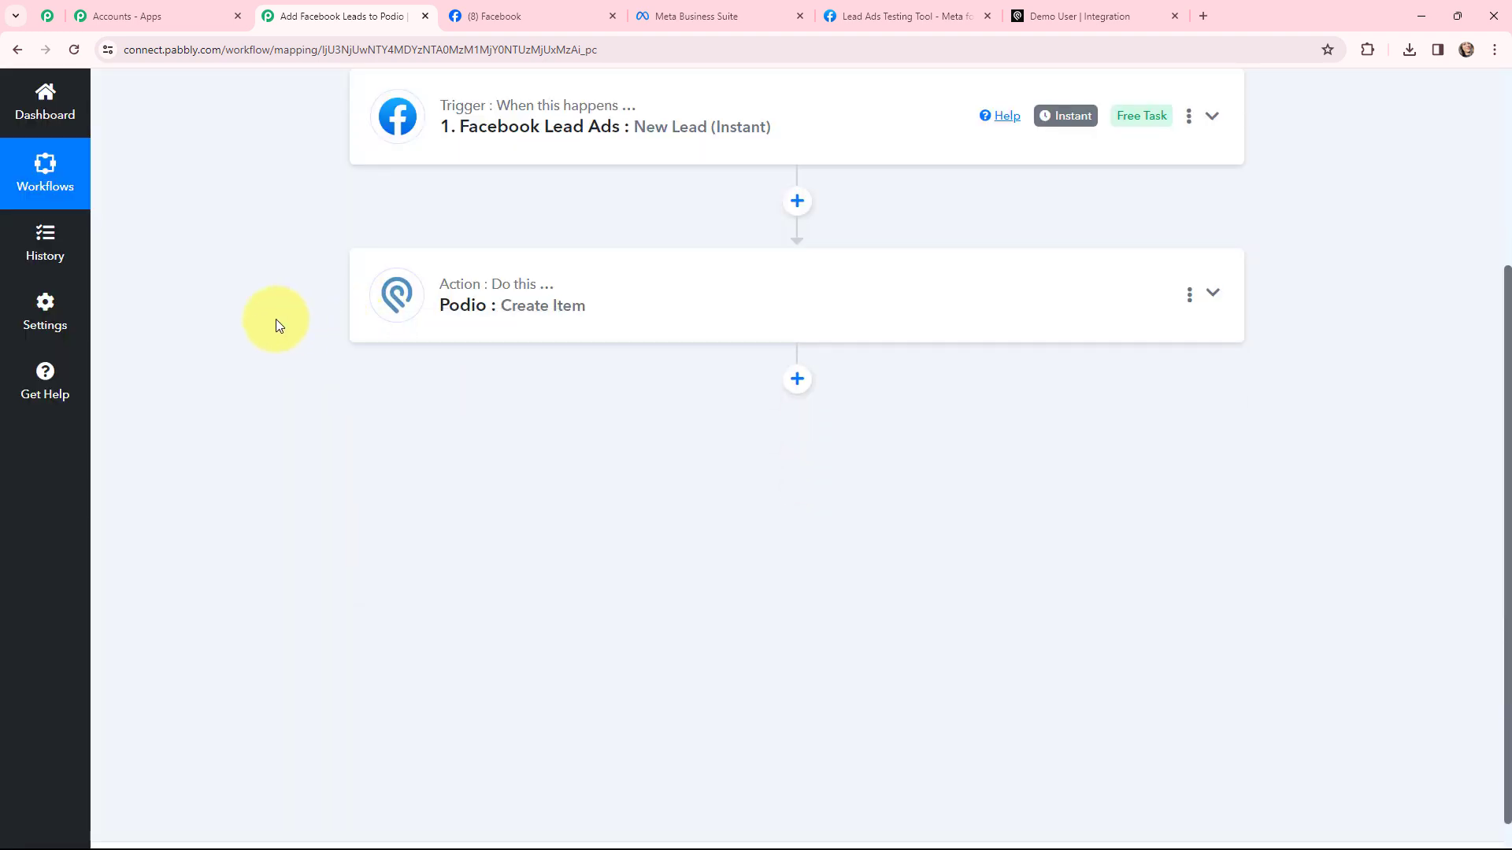
Step: Connect the Facebook Lead Ads trigger to the Facebook account through a new connection named "Facebook Lead Ads #70"
scroll(275, 325, "up", 4)
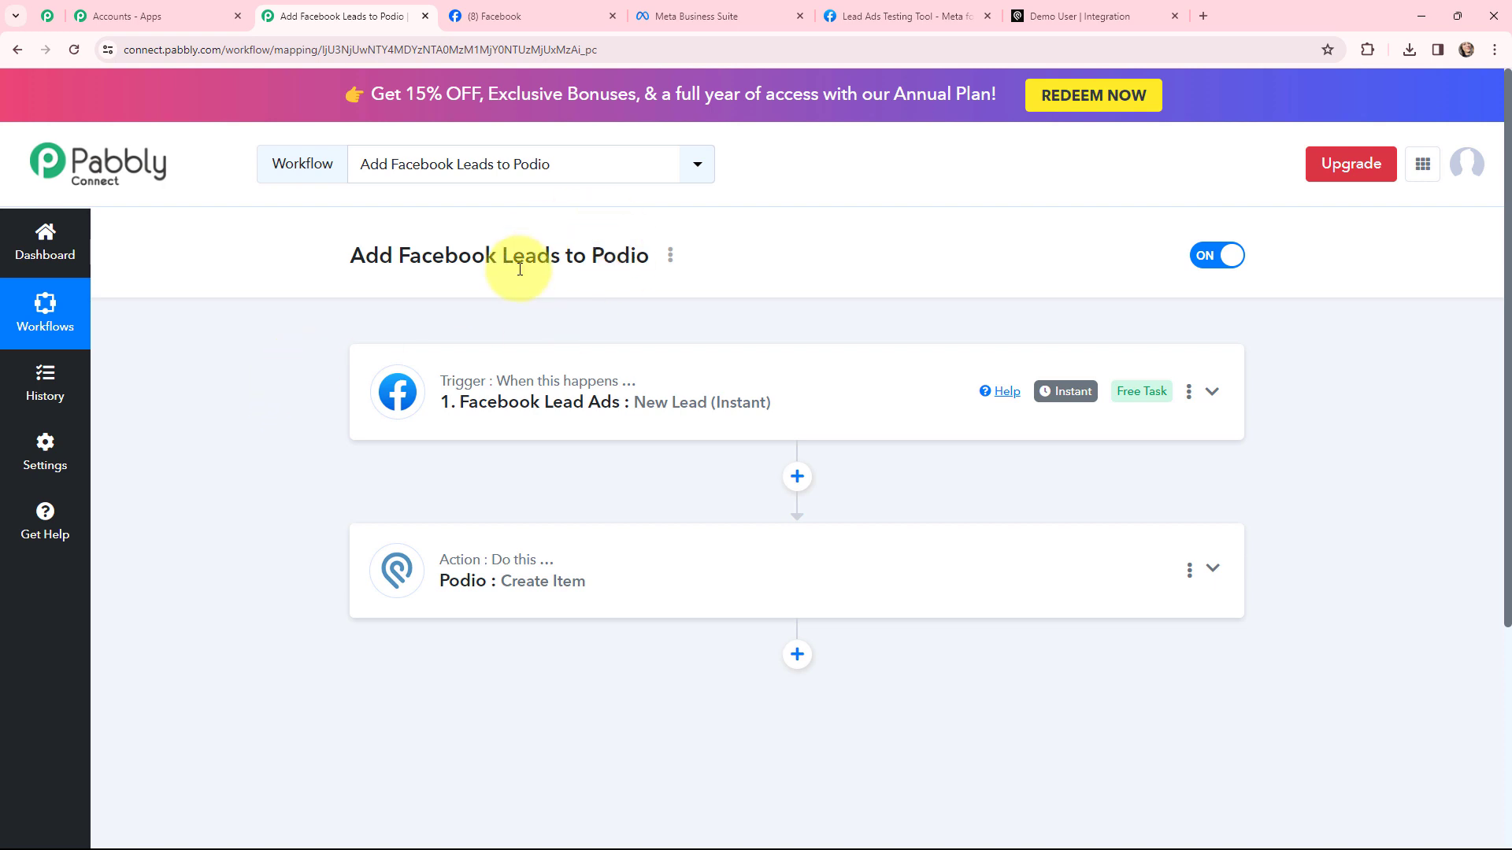
left_click(405, 389)
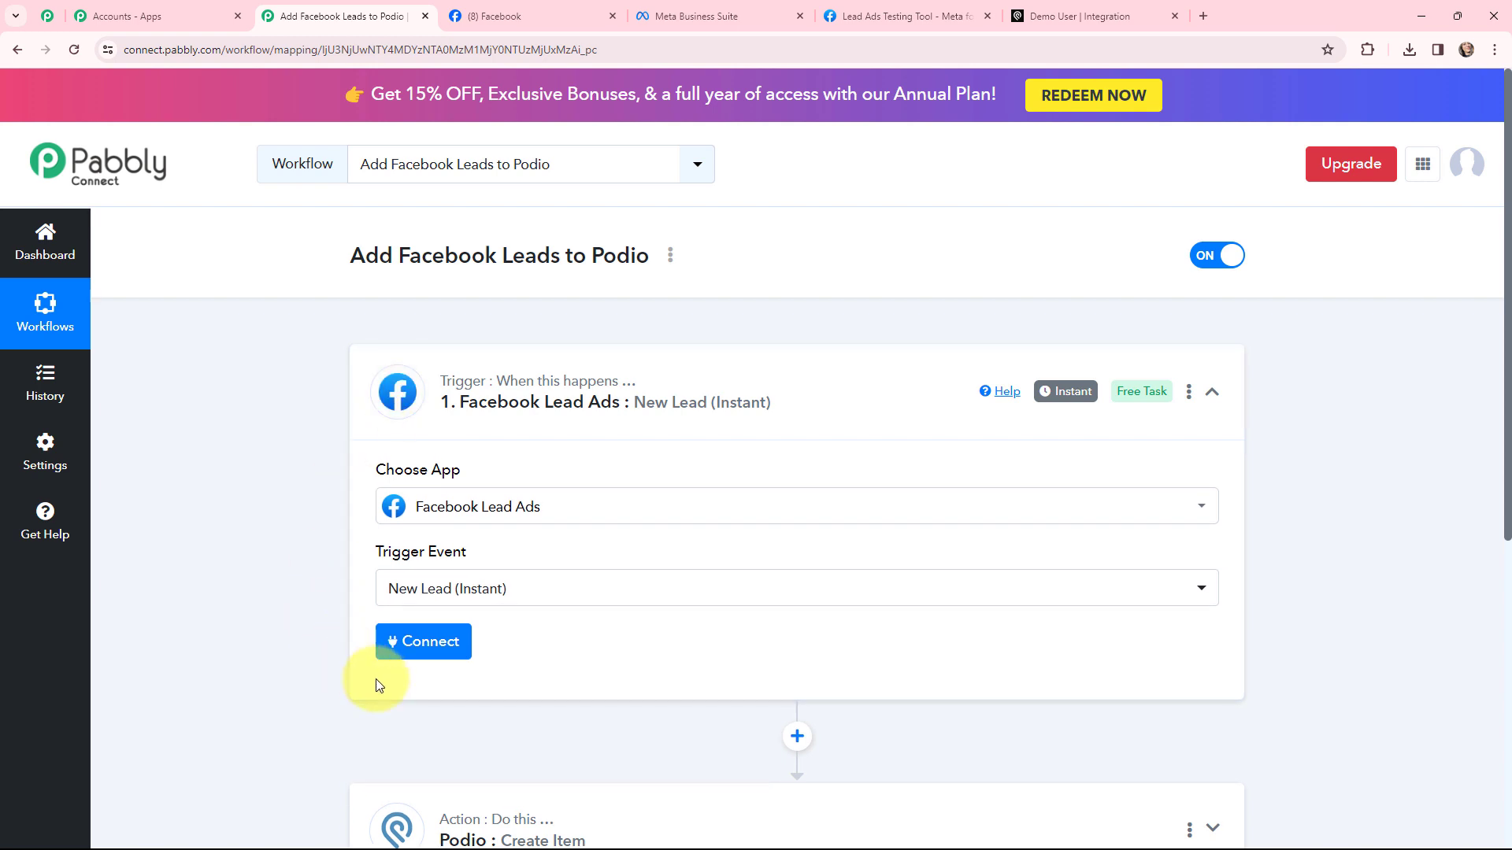
left_click(426, 648)
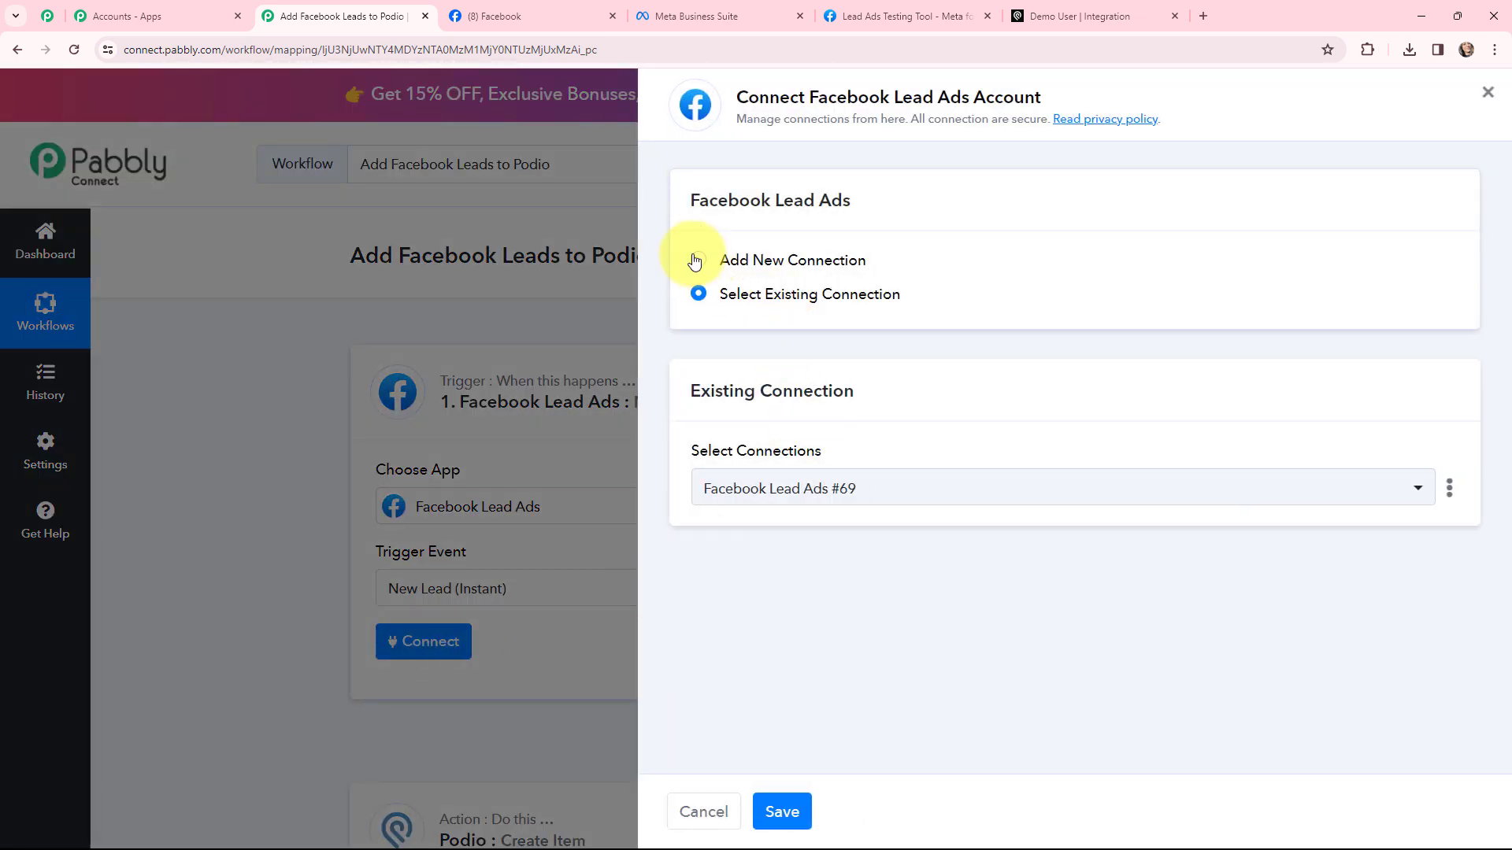
left_click(696, 260)
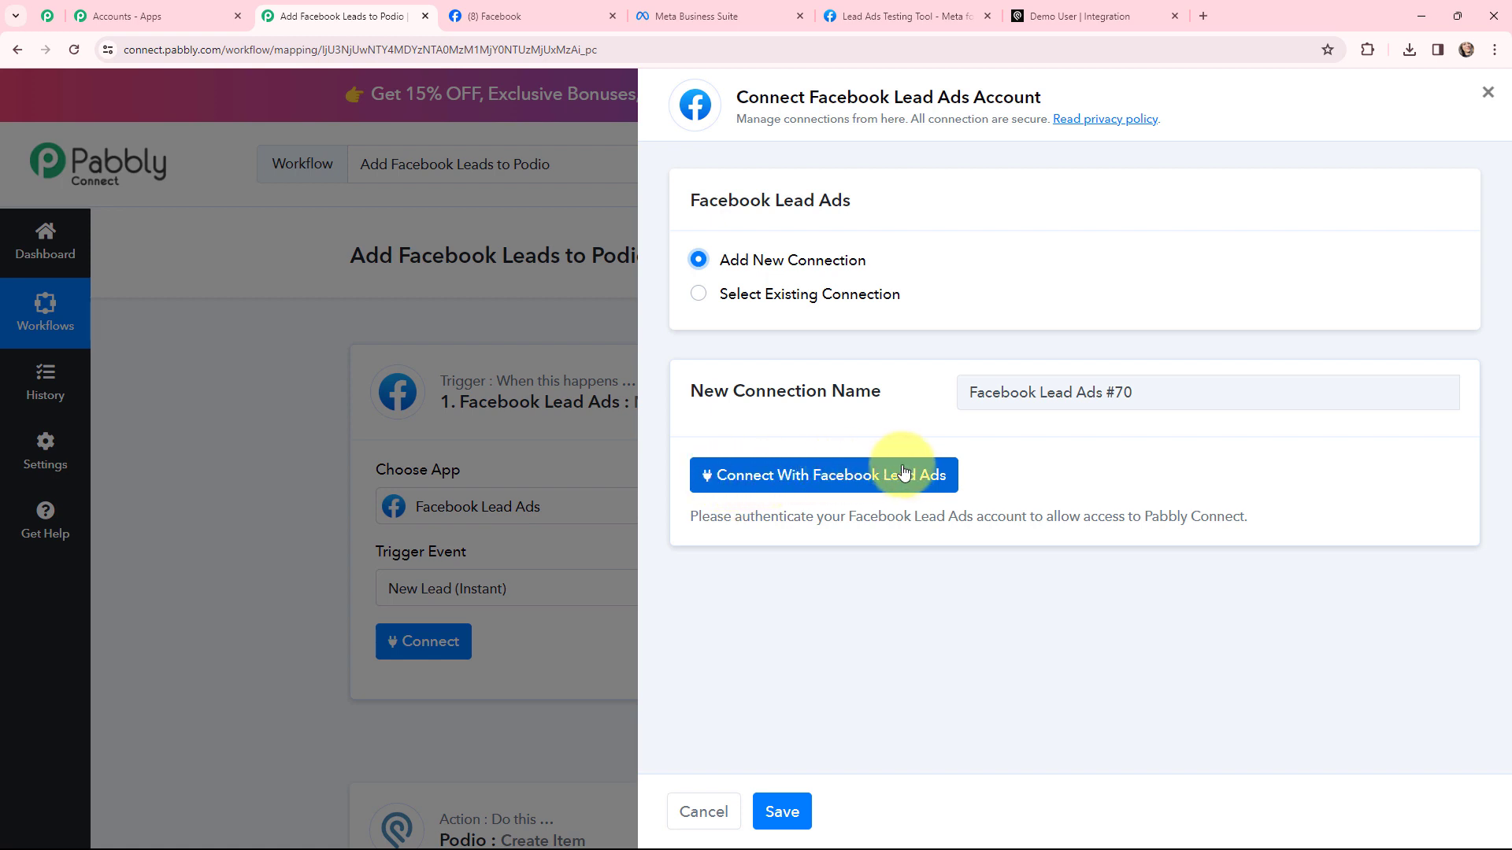
left_click(776, 476)
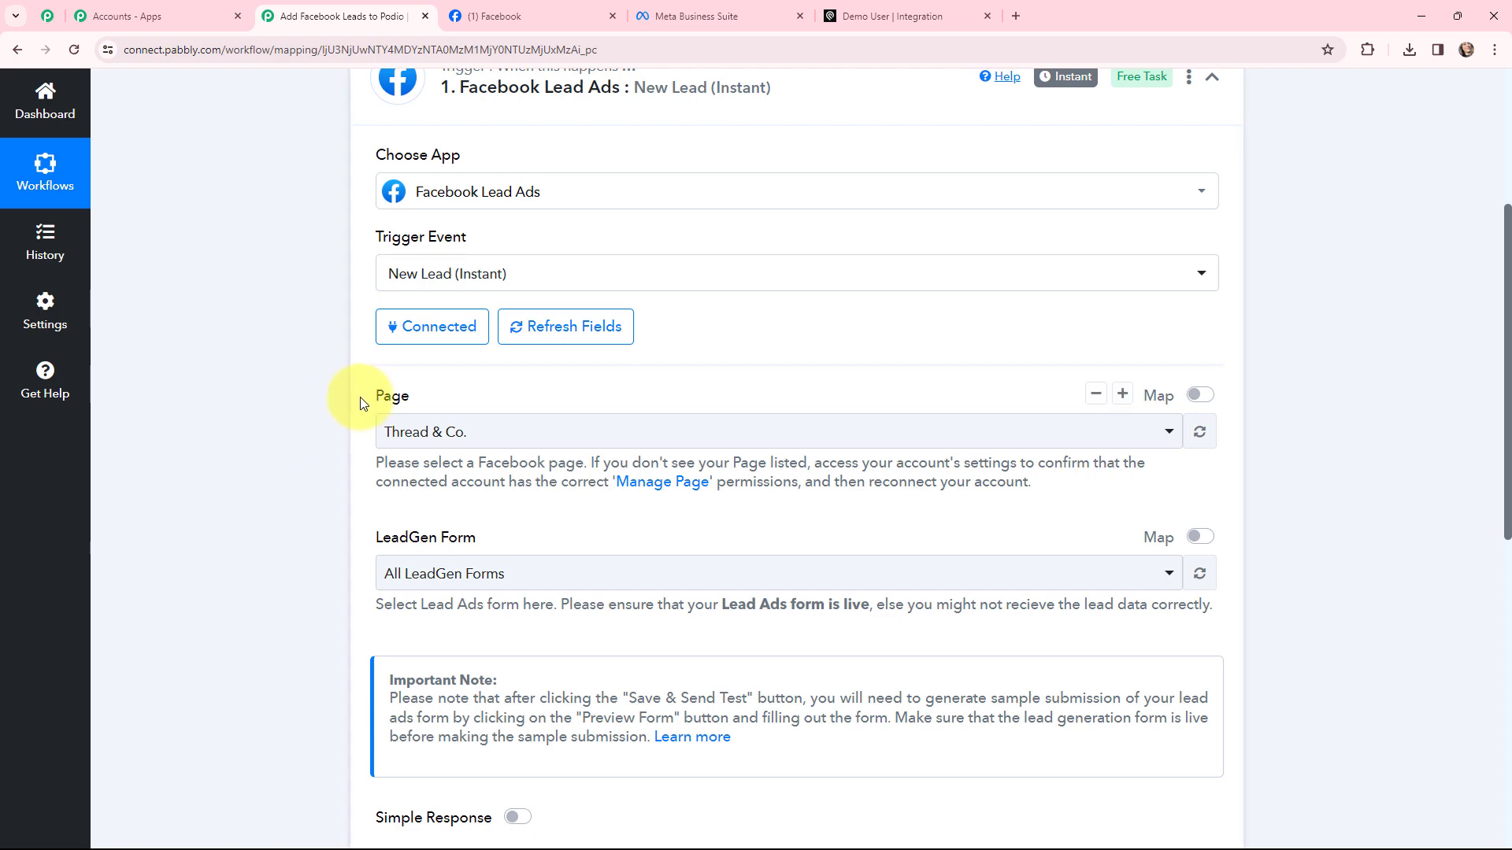
Step: Check the page name on Facebook and set the trigger's Page to Sparkle Evenings
left_click(568, 14)
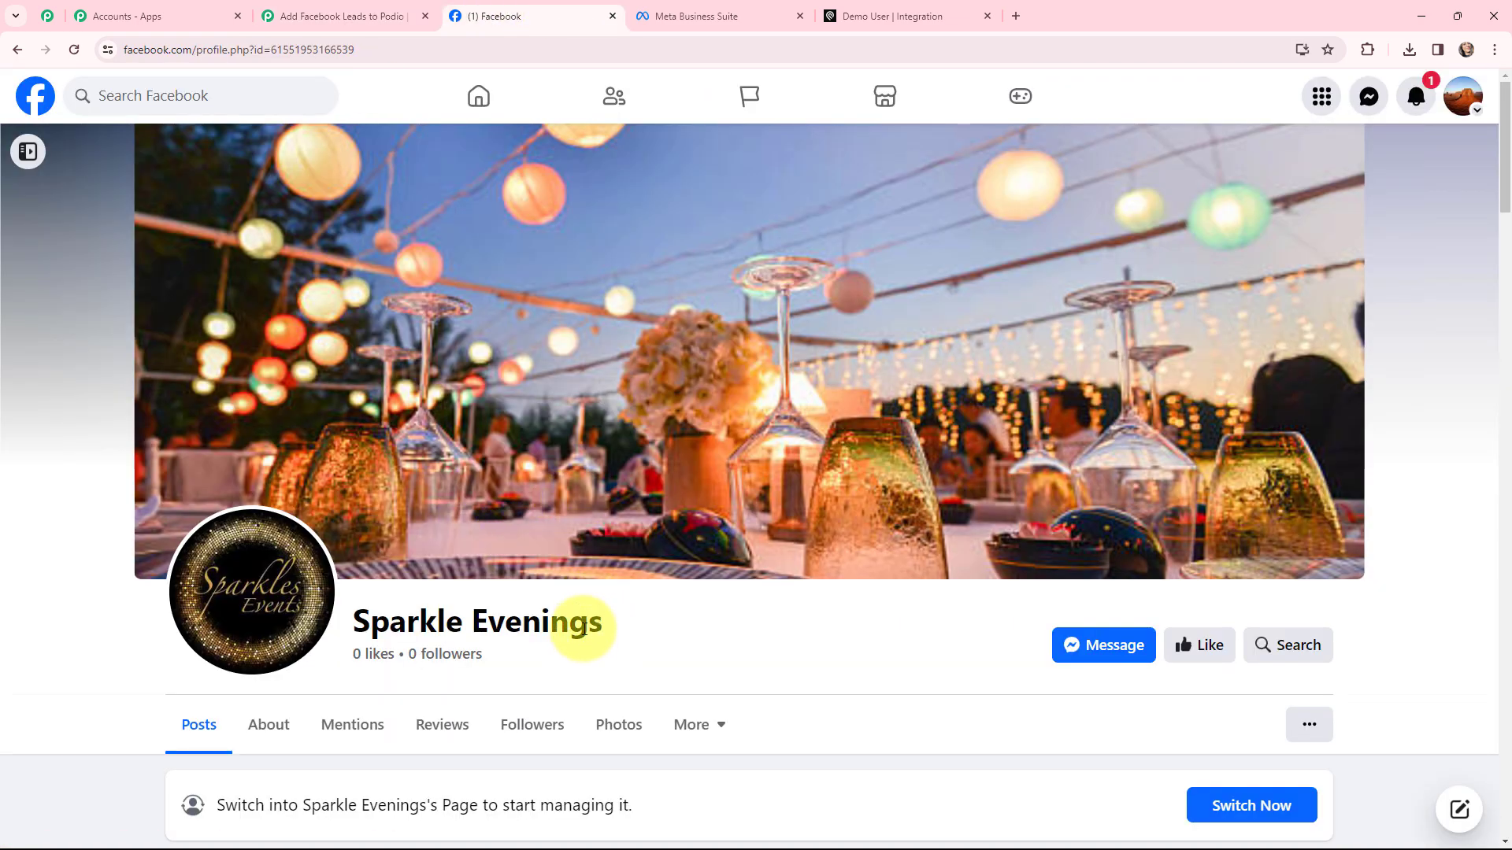
left_click(385, 9)
left_click(480, 431)
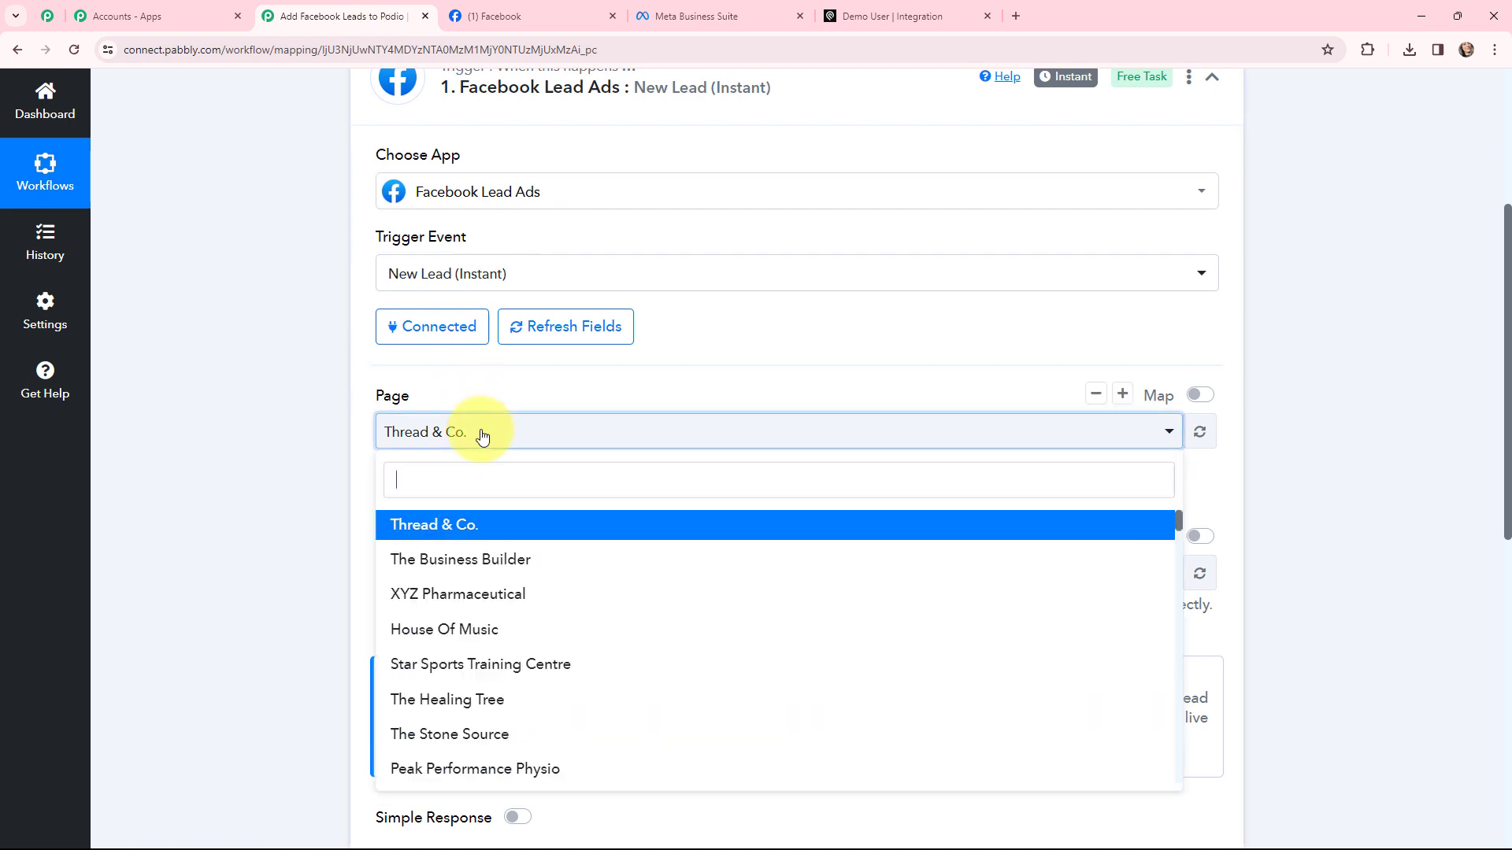
type("spar")
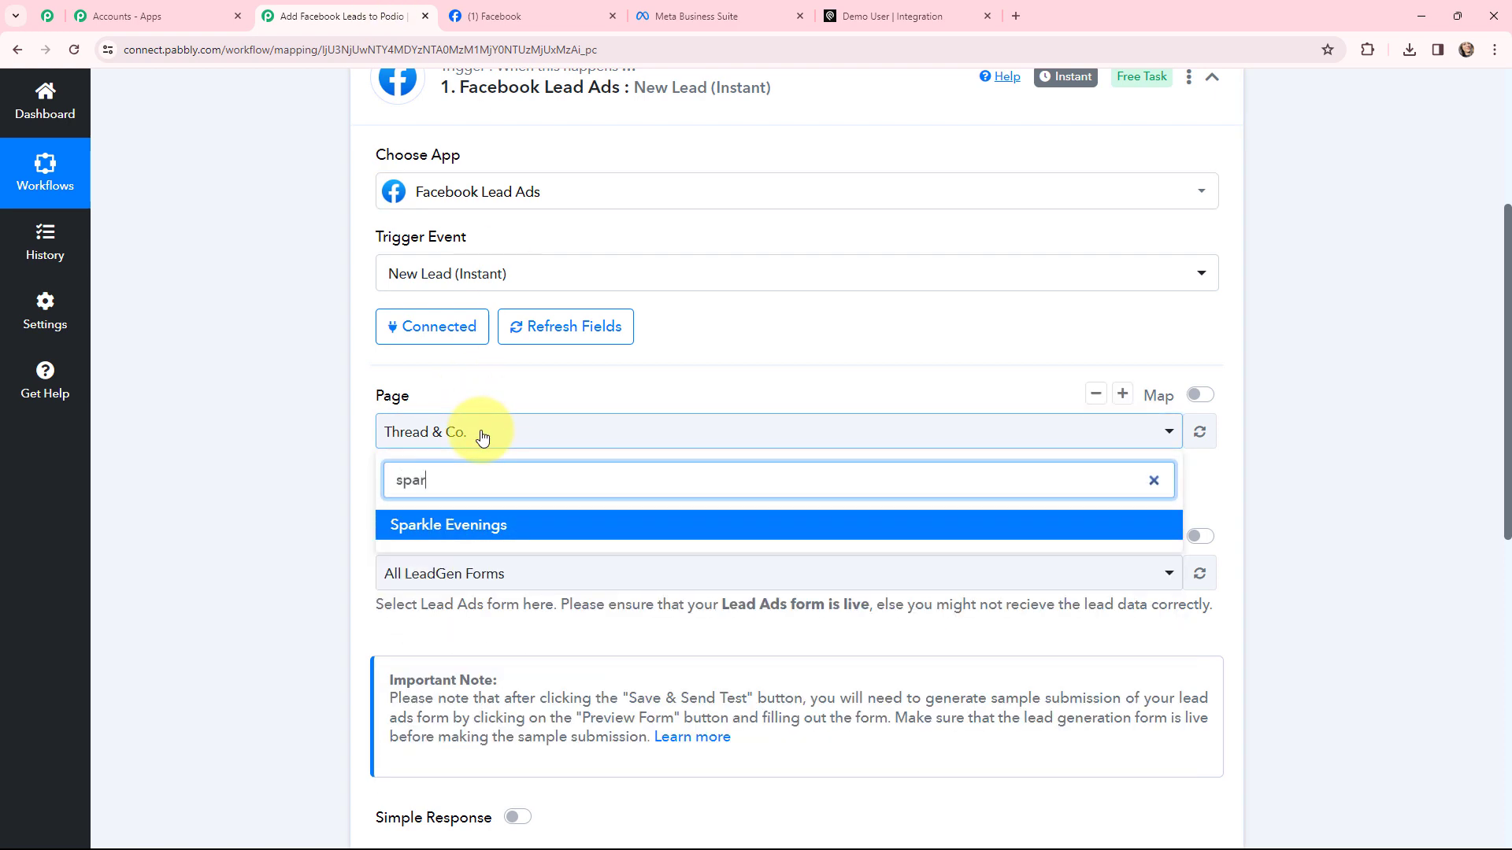
left_click(482, 528)
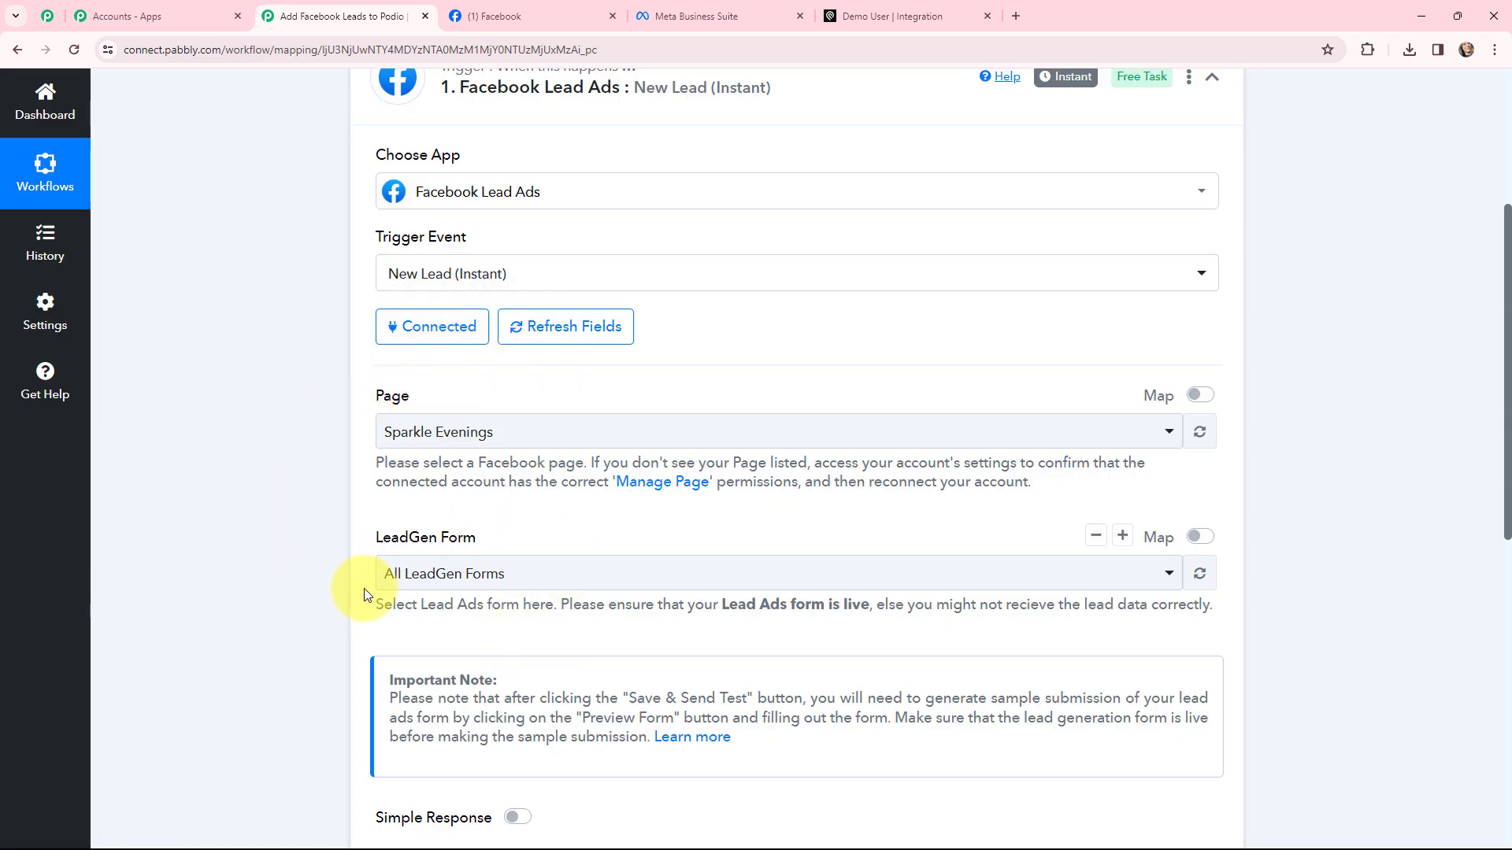
Step: Look through the New Contact Leads Form preview in Meta Business Suite and set the trigger's LeadGen Form to New Contact Leads Form
key("ctrl+Tab")
key("ctrl+Tab")
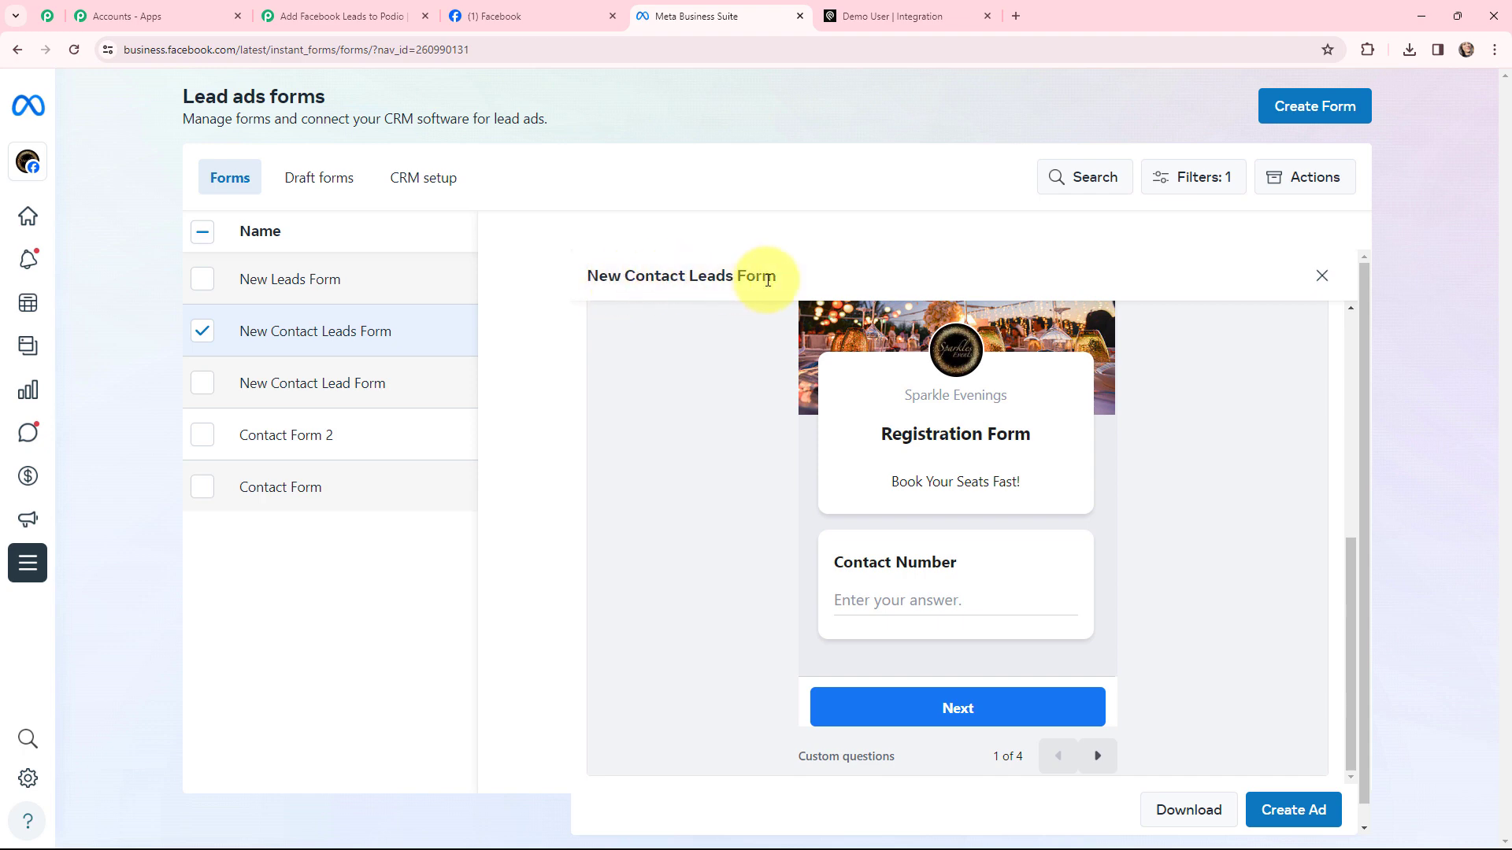
left_click(1098, 756)
left_click(1099, 756)
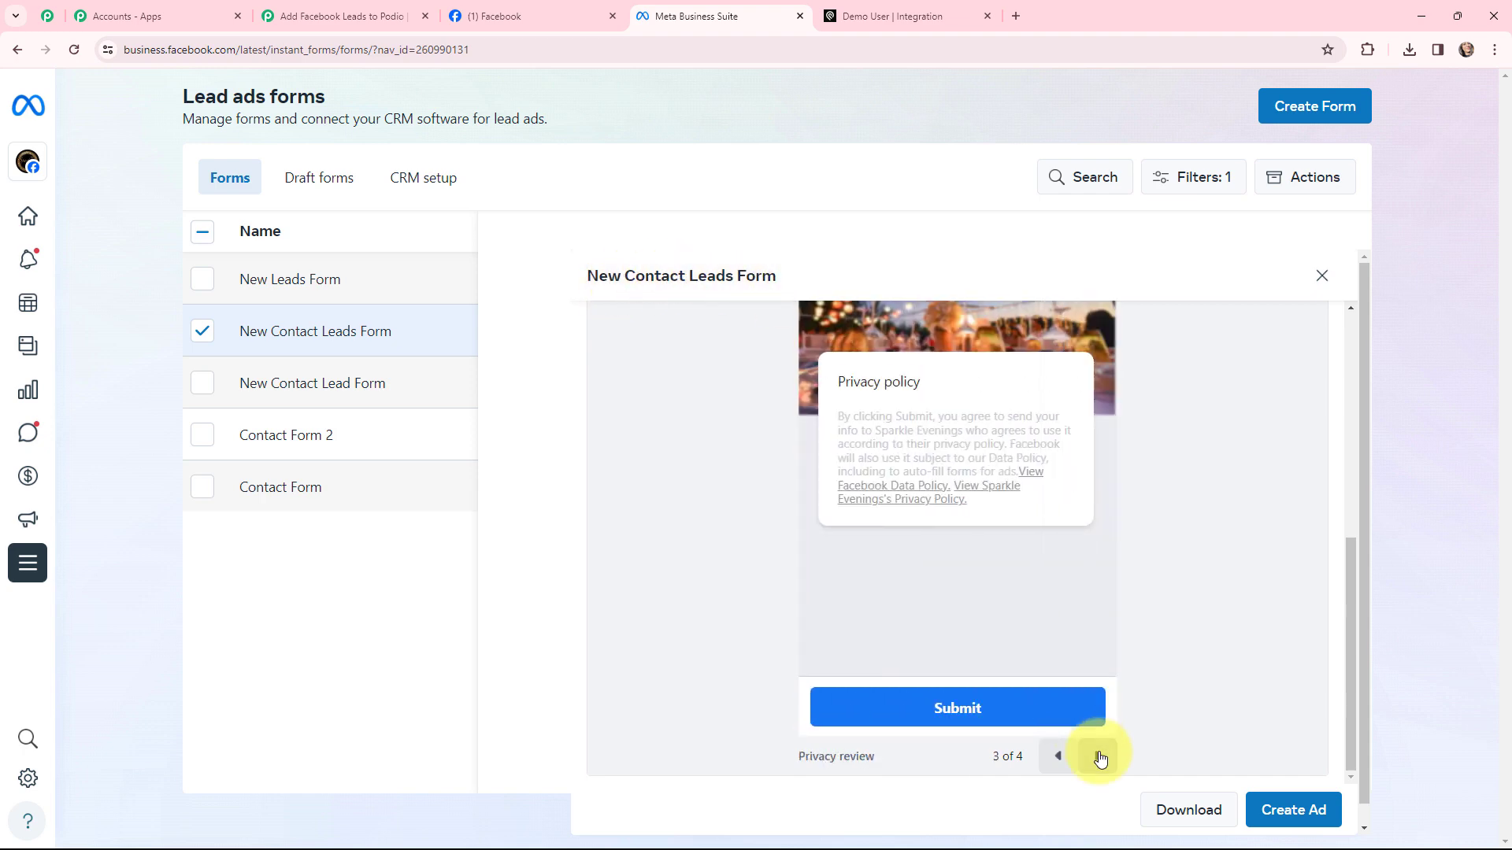
left_click(1100, 757)
left_click(338, 15)
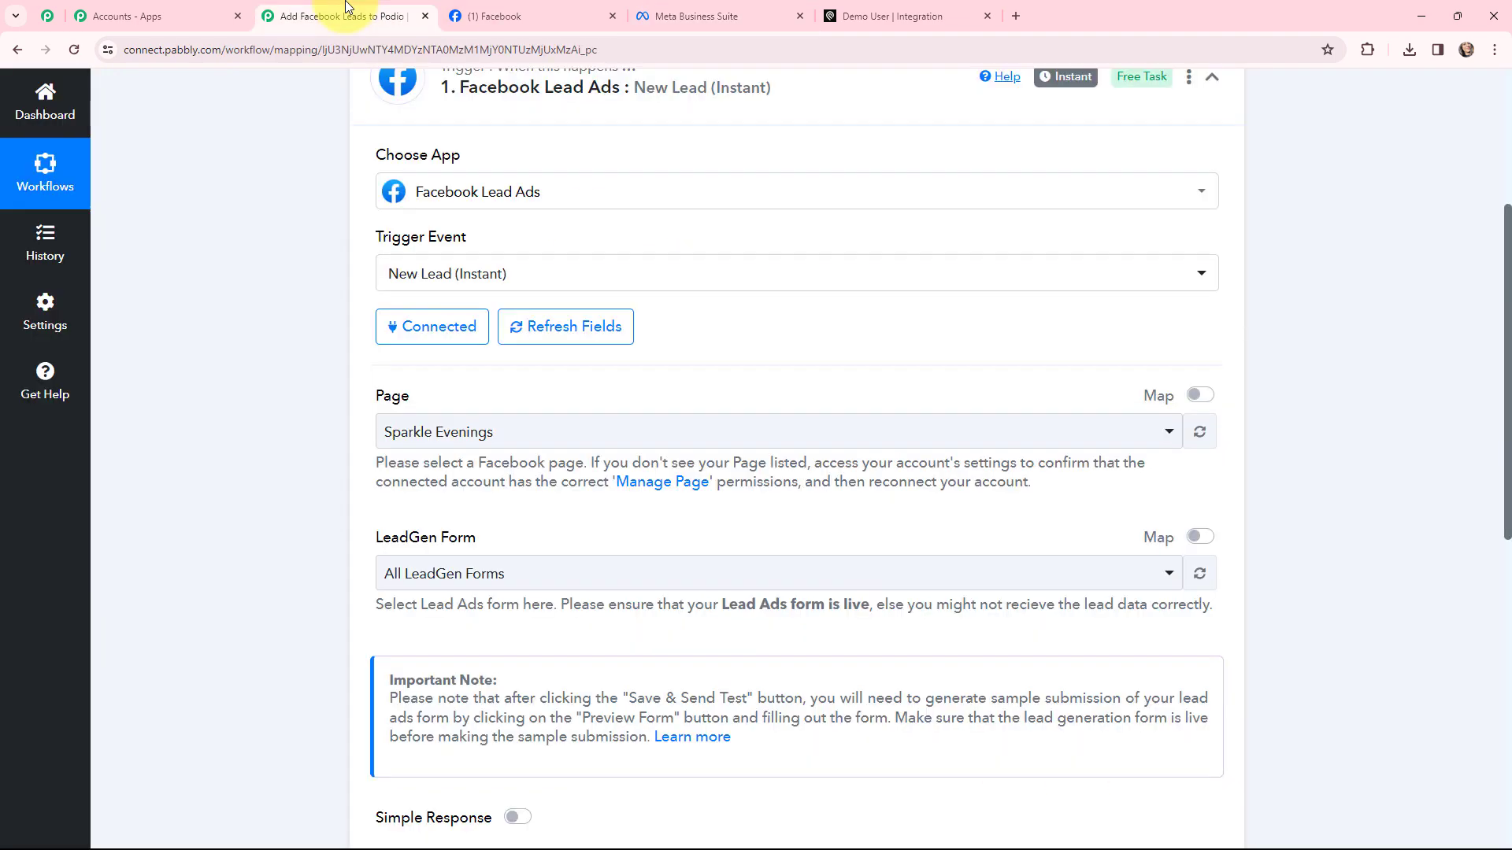
left_click(505, 572)
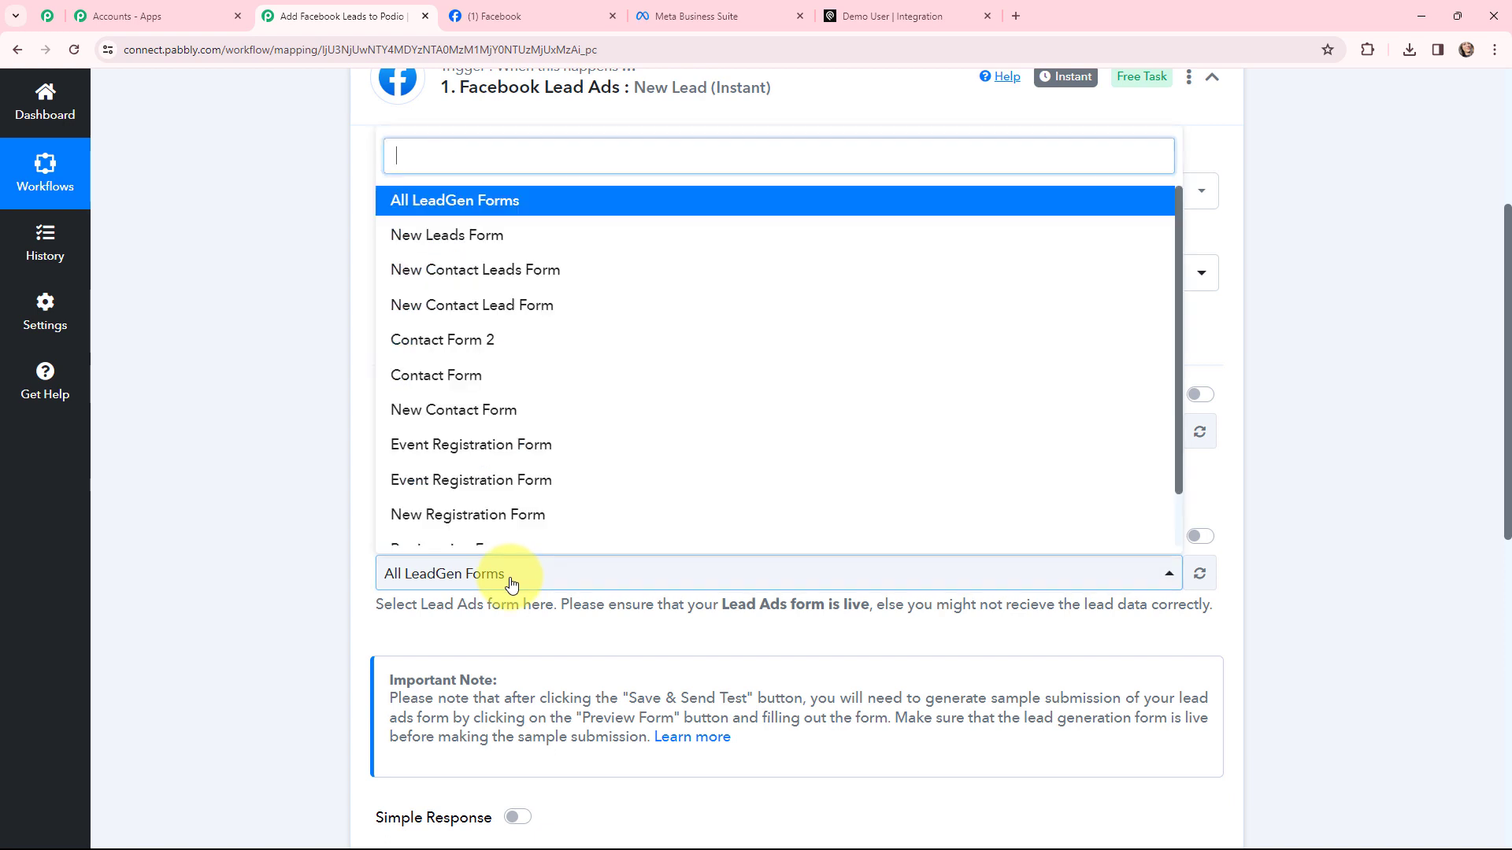
left_click(475, 271)
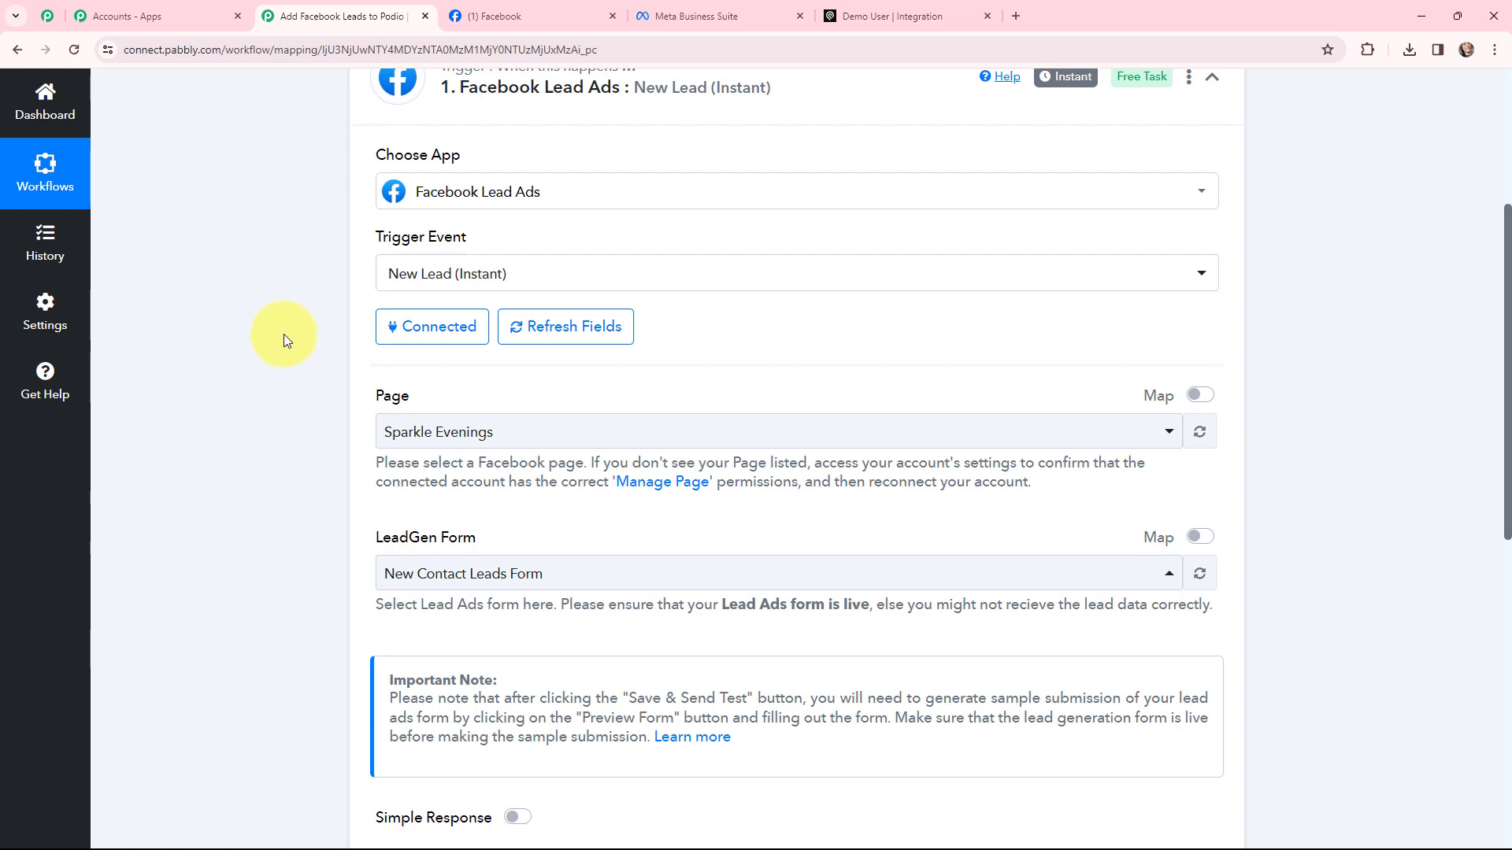
Step: Save the trigger with a test request and open the Lead Ads RTU Debug Tool on the Meta for Developers site
scroll(286, 324, "down", 4)
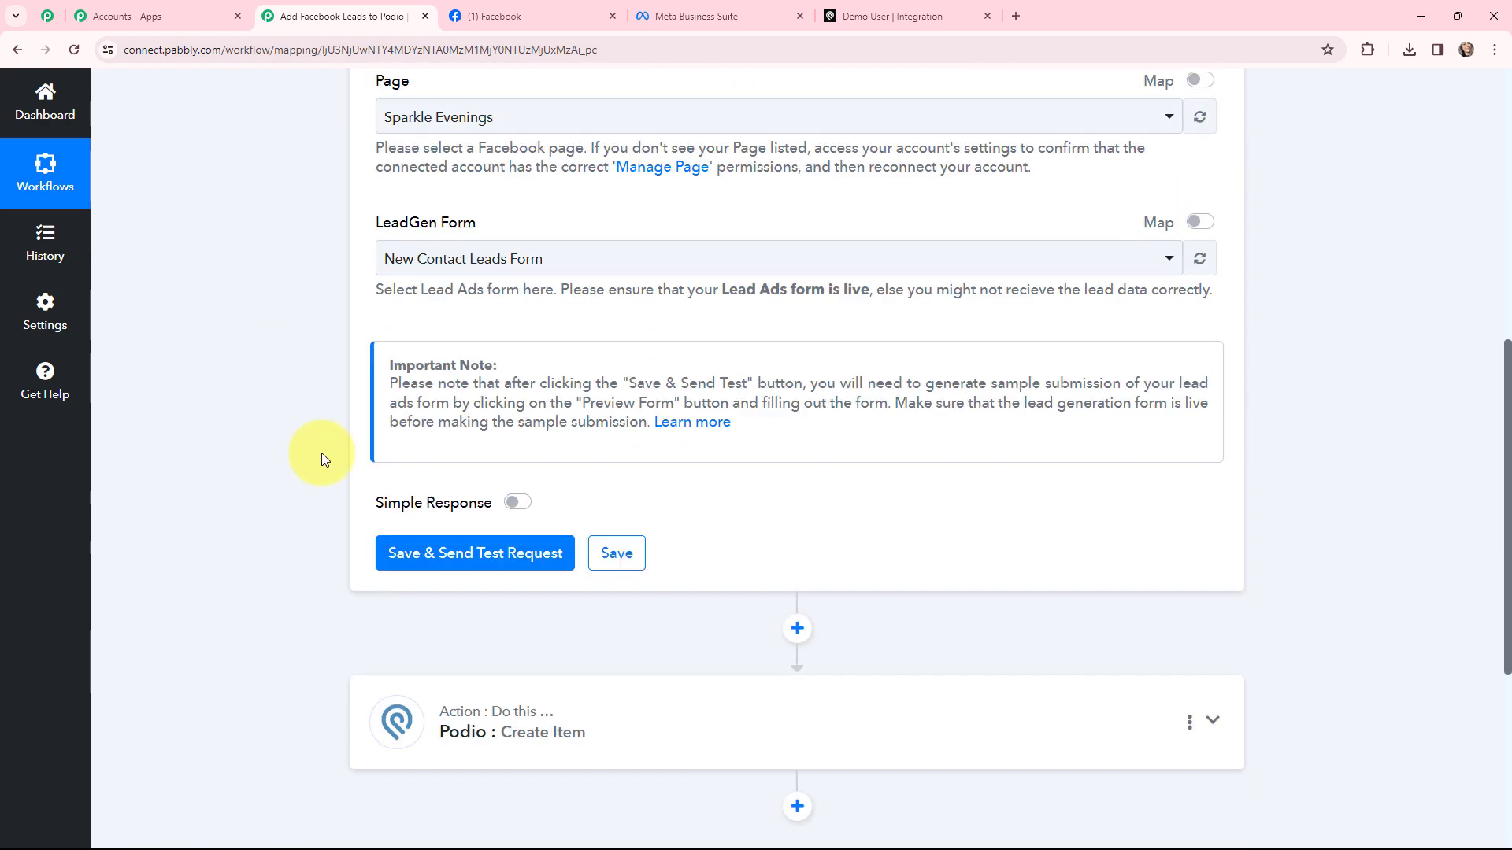
left_click(466, 554)
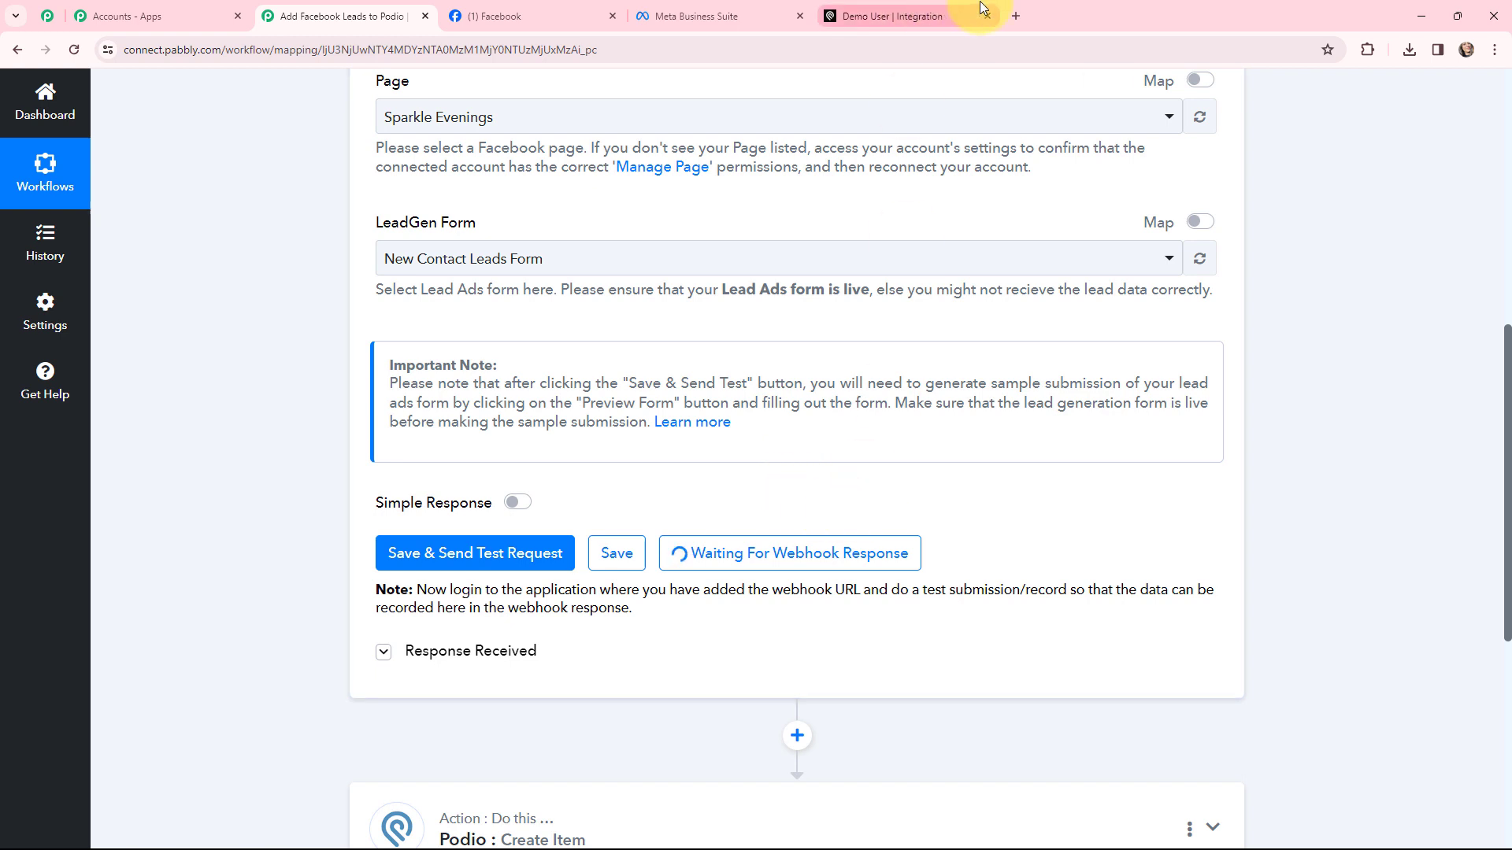
left_click(1017, 15)
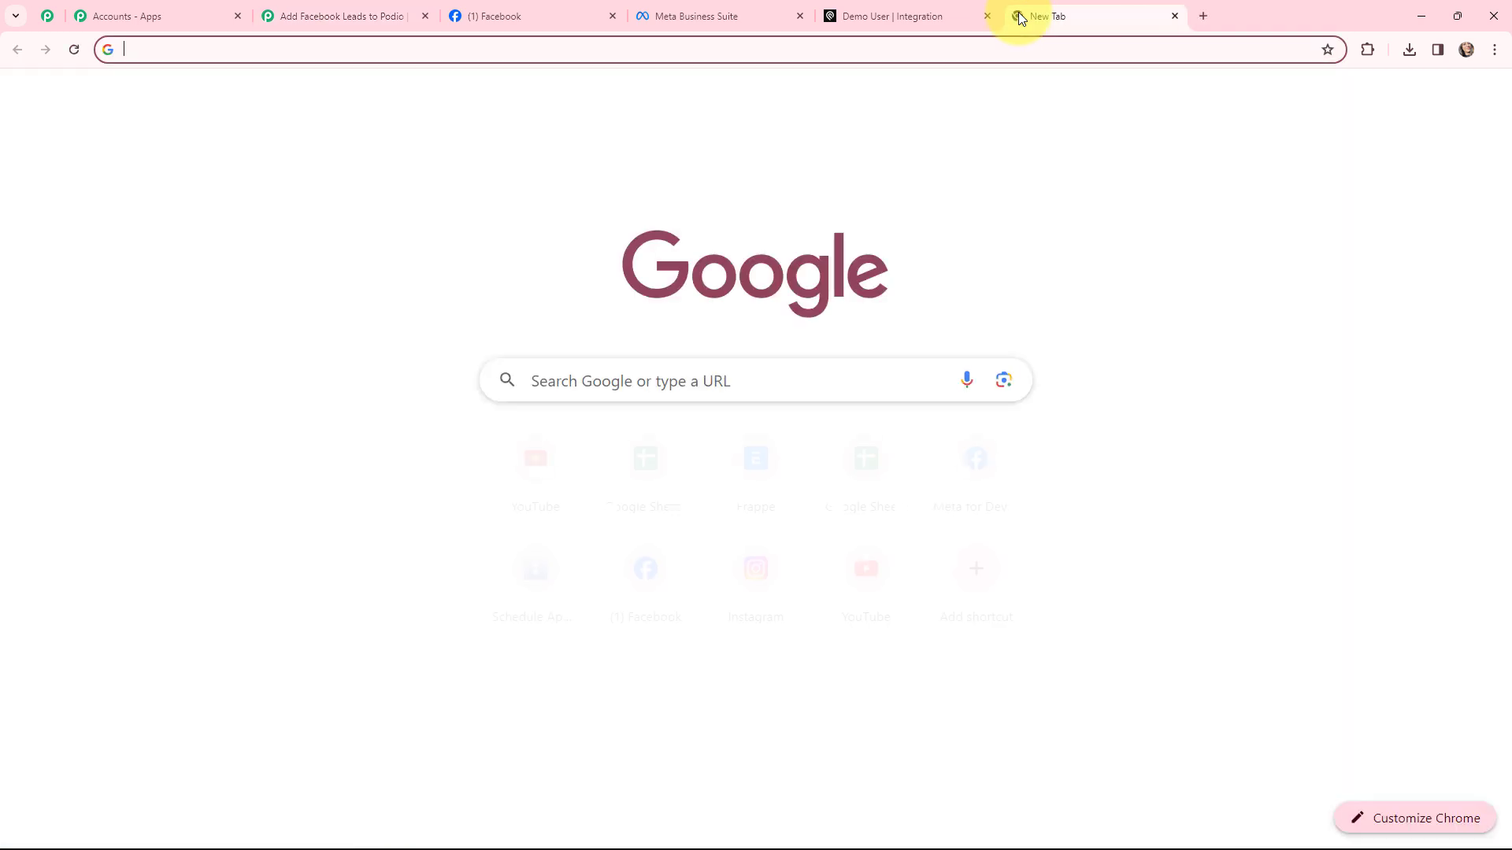
type("meta")
key("Return")
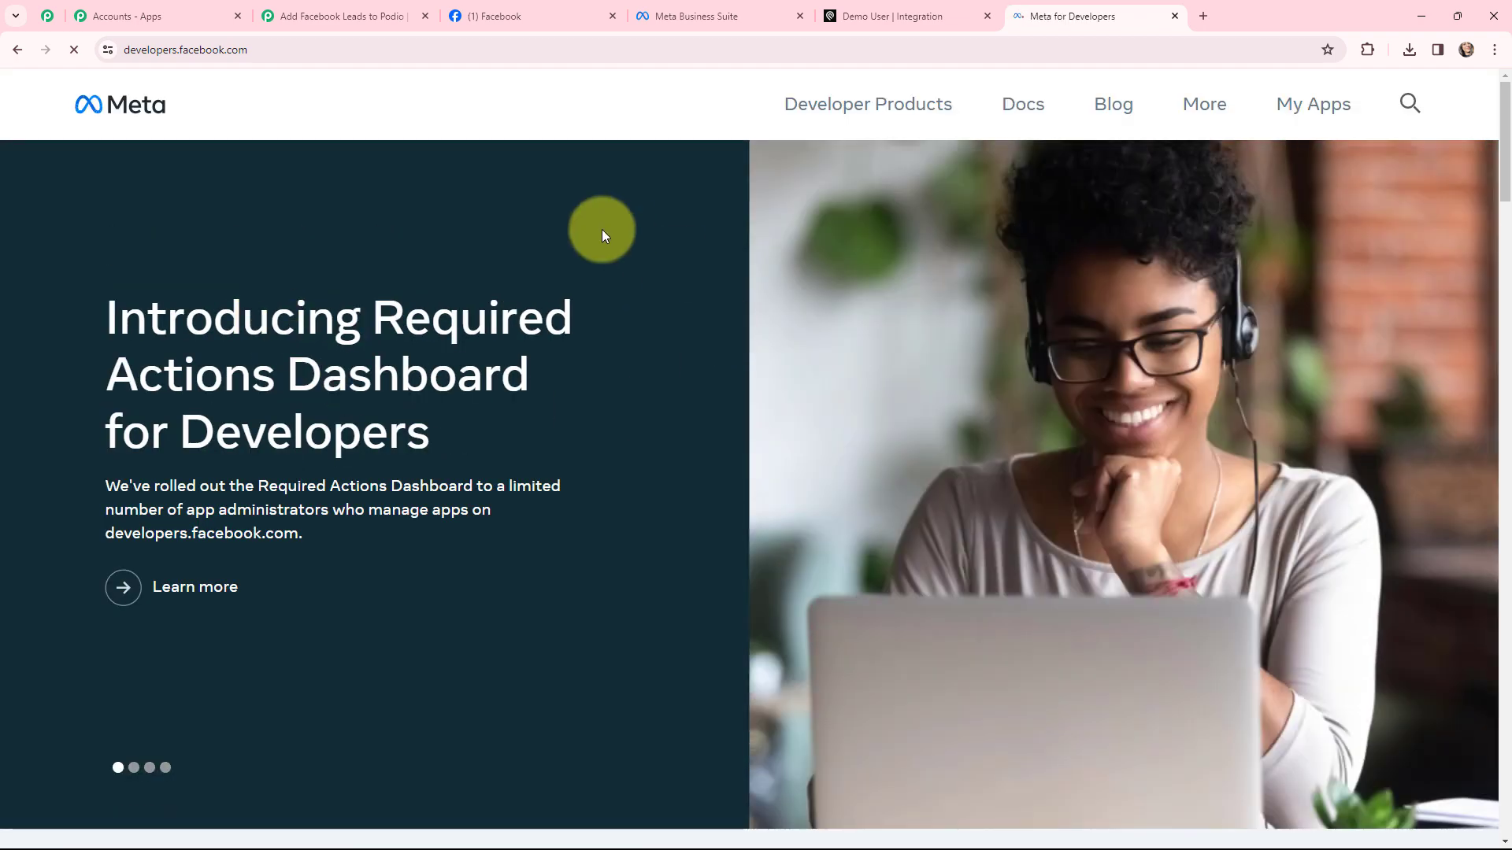
left_click(1311, 101)
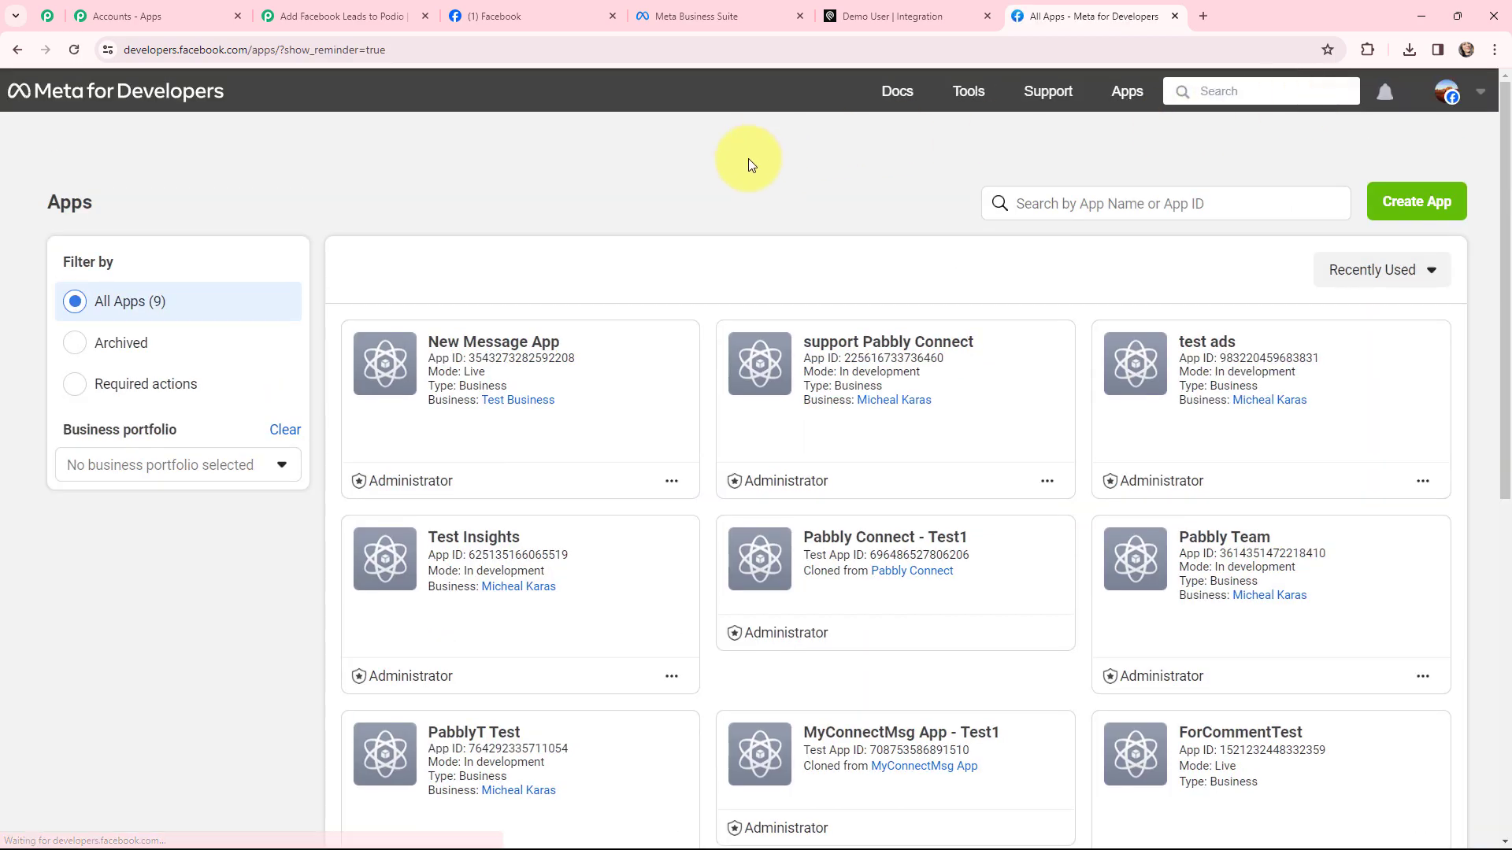
left_click(967, 93)
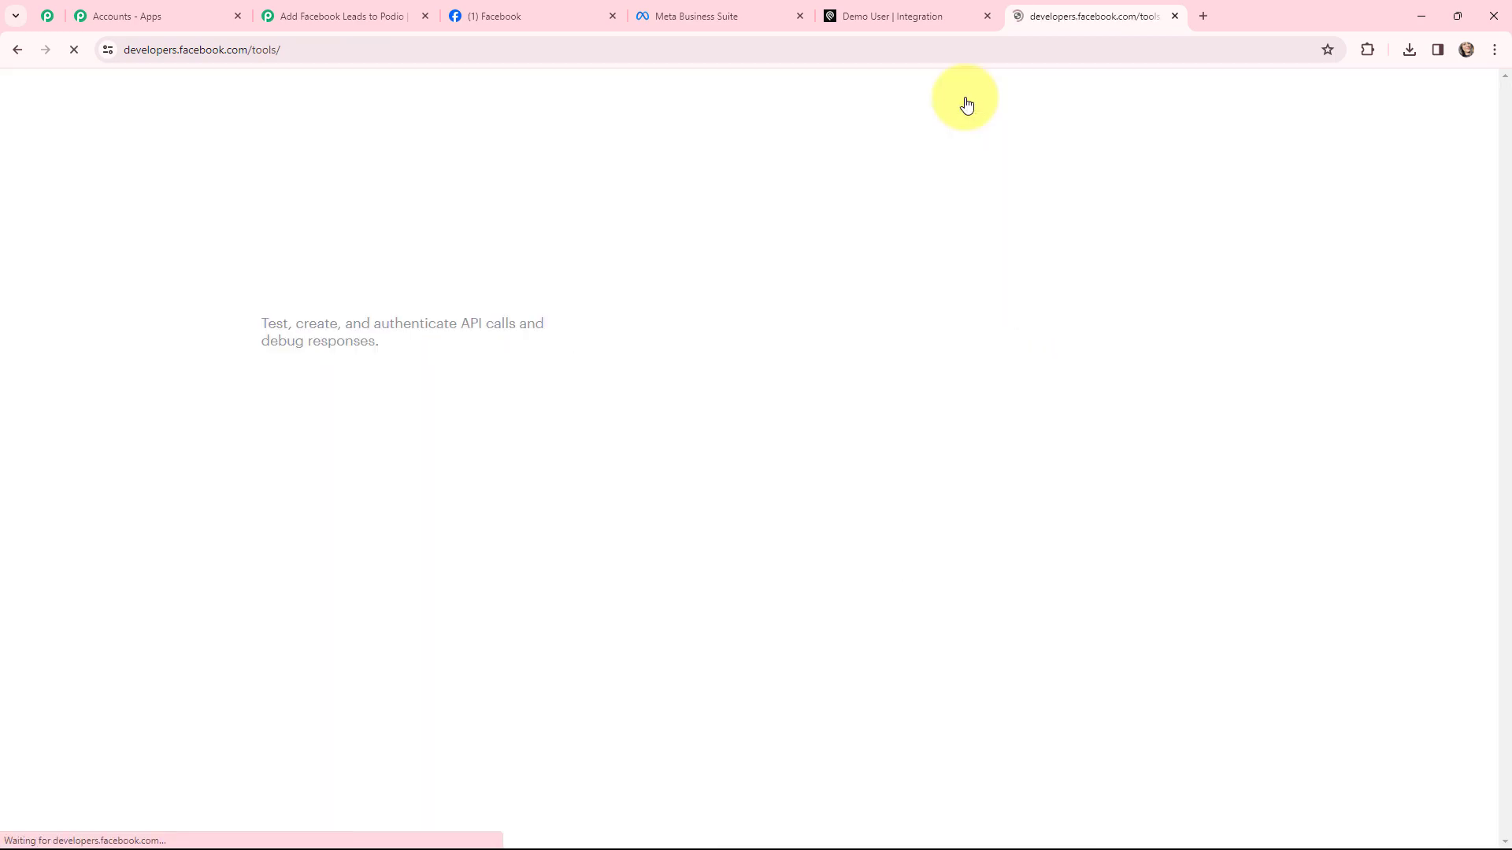
scroll(462, 293, "down", 4)
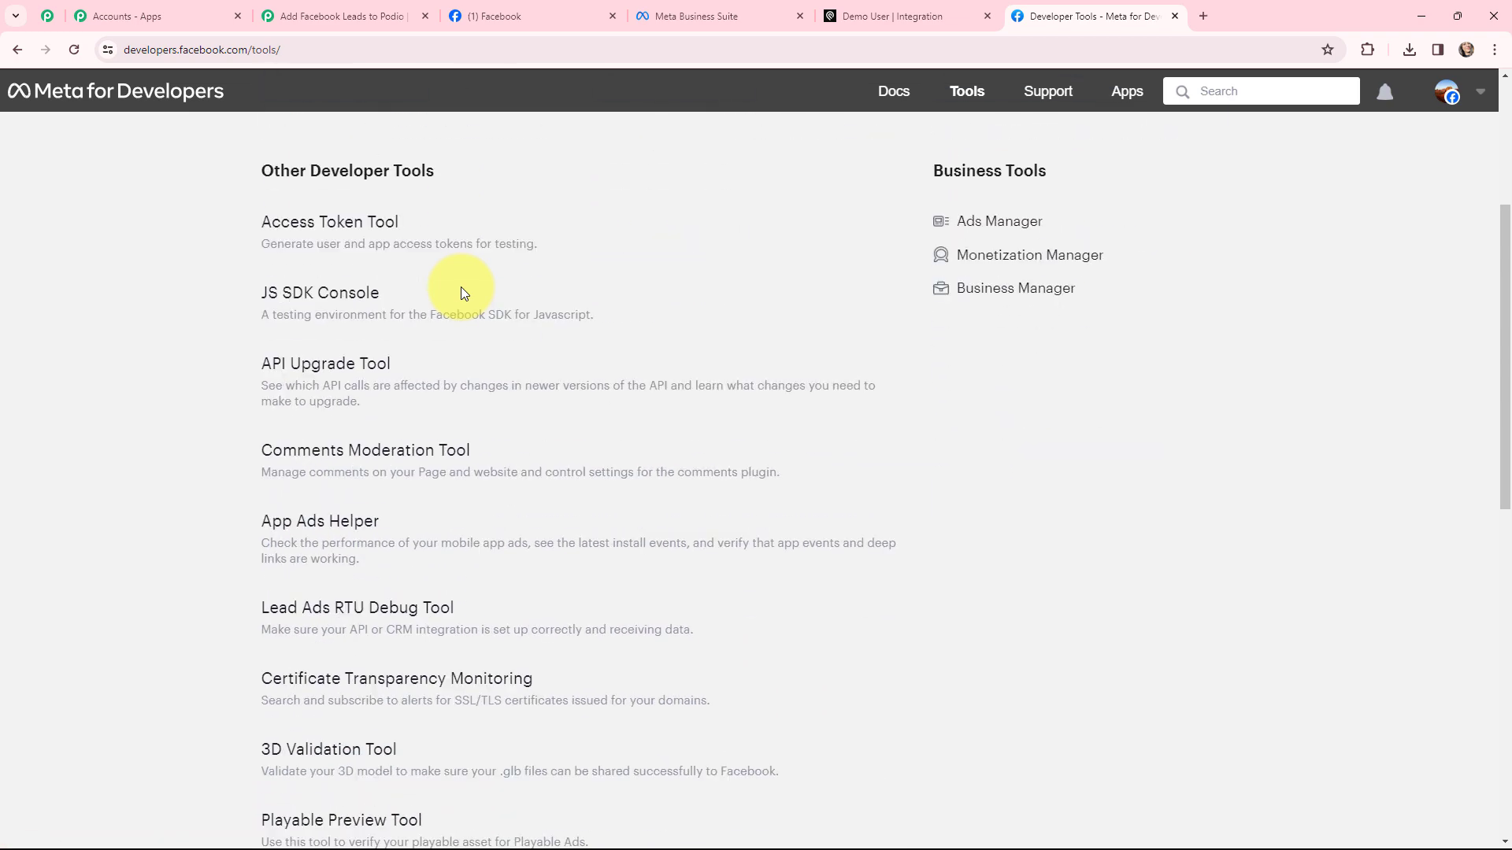
left_click(368, 609)
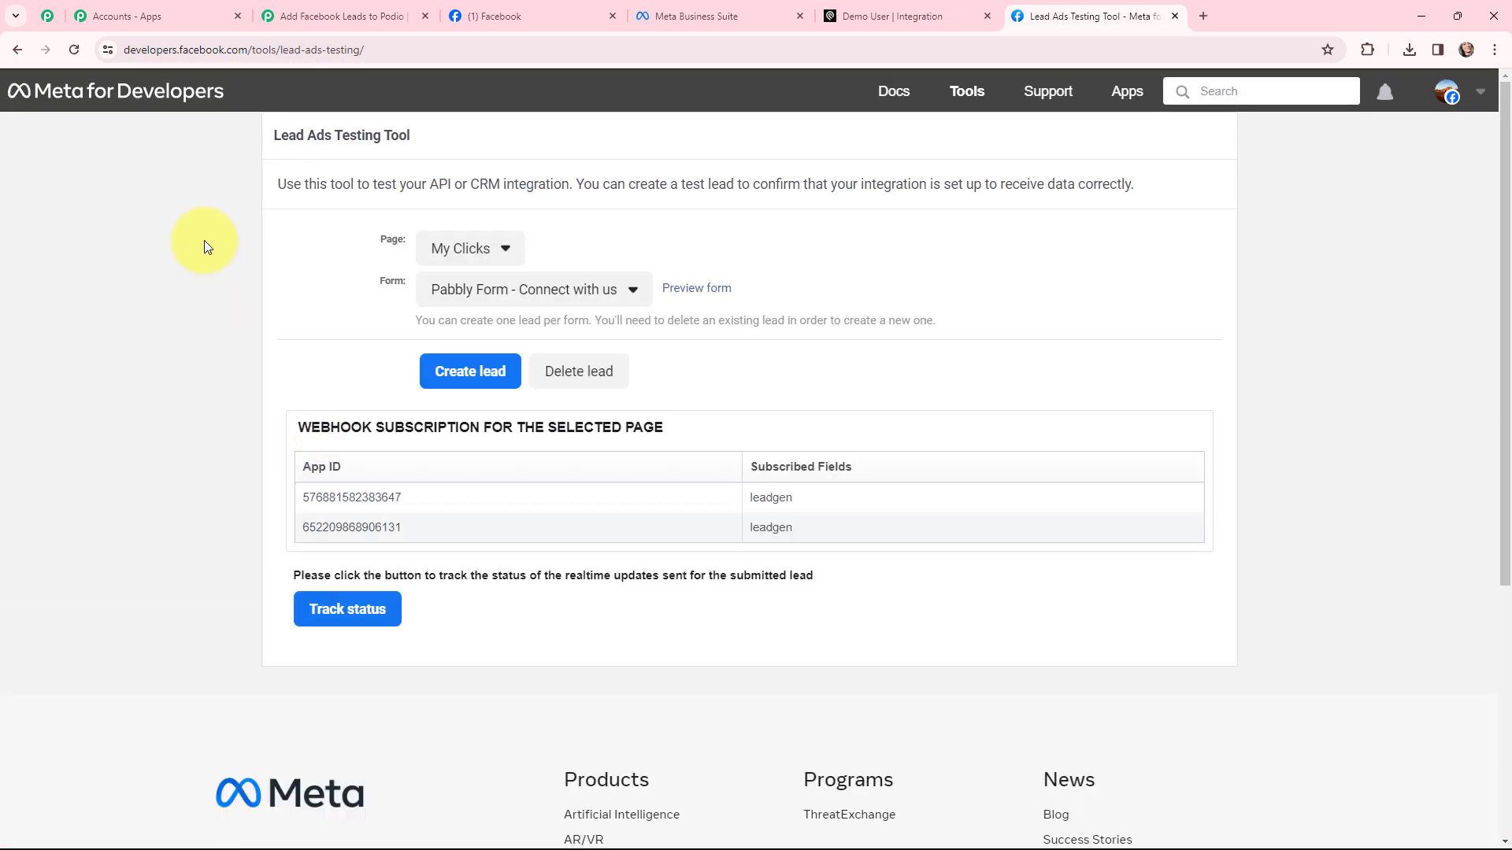
Step: Set the Lead Ads Testing Tool's page to Sparkle Evenings and its form to New Contact Leads Form
left_click(492, 248)
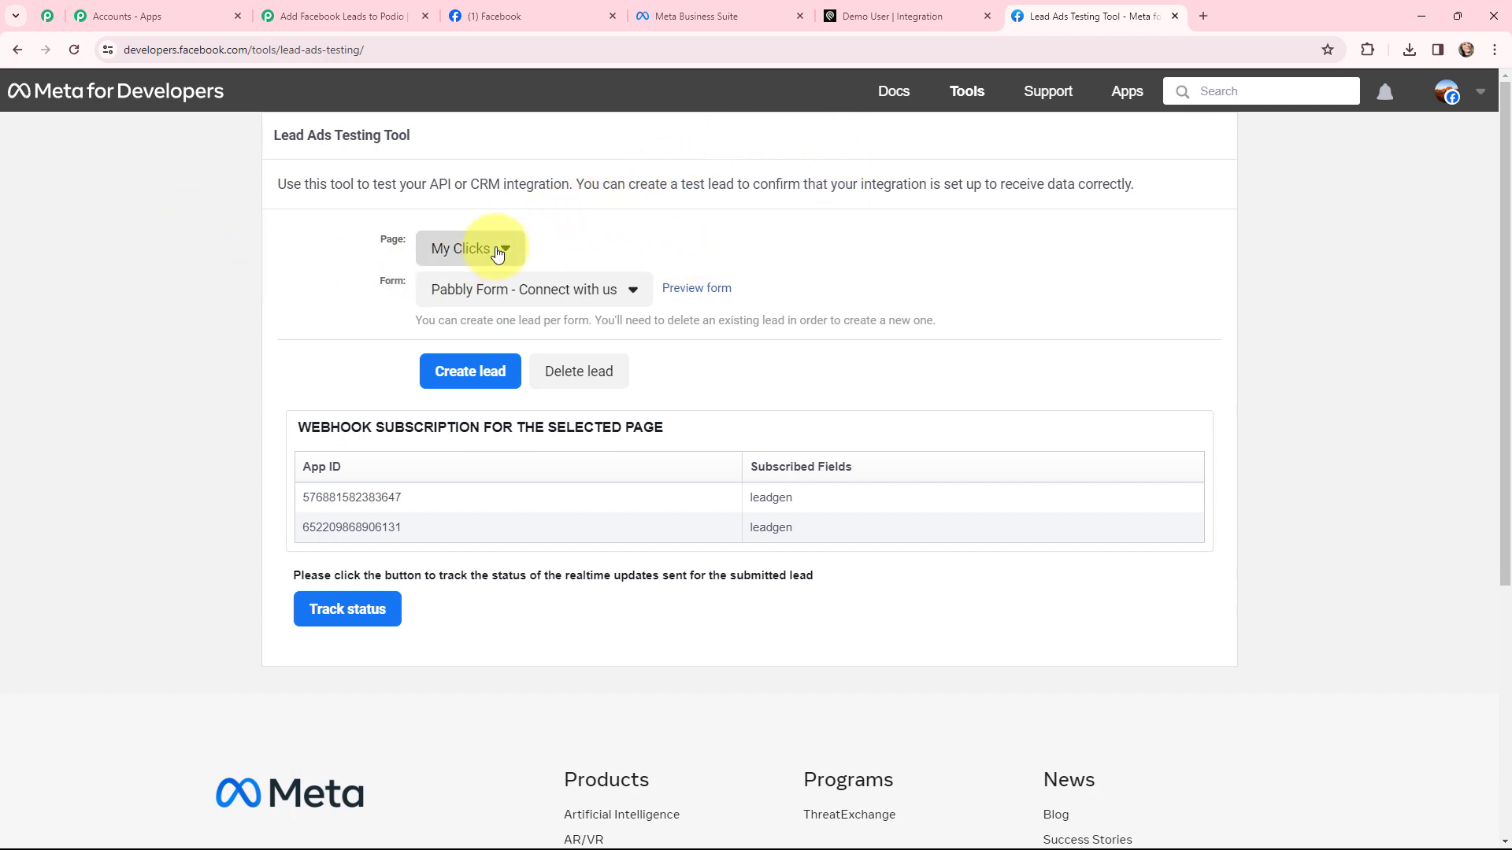
scroll(613, 439, "down", 3)
scroll(613, 440, "down", 3)
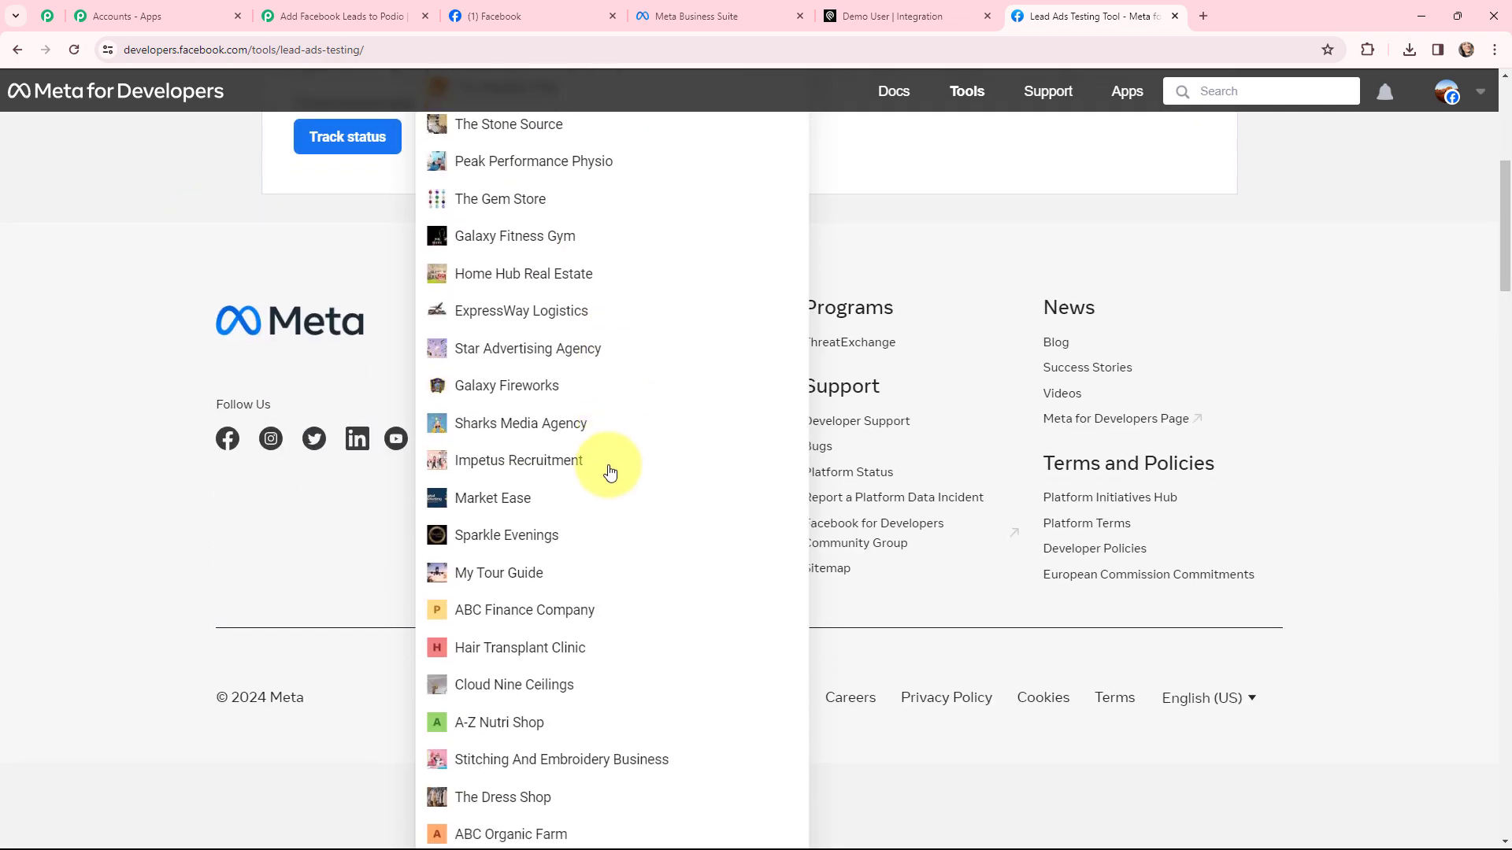
left_click(577, 532)
scroll(551, 293, "up", 3)
left_click(551, 292)
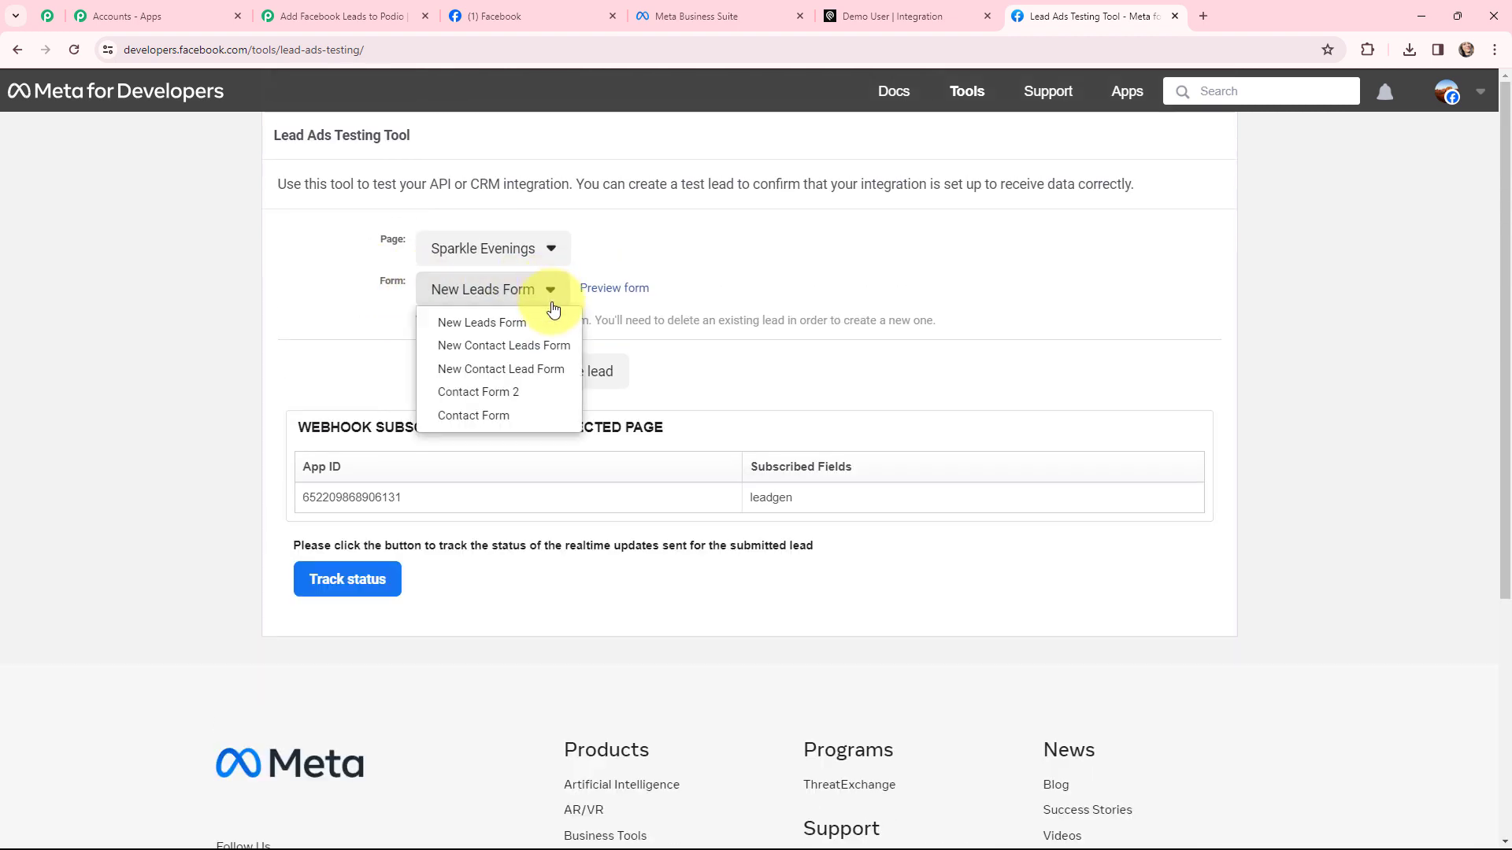
left_click(541, 347)
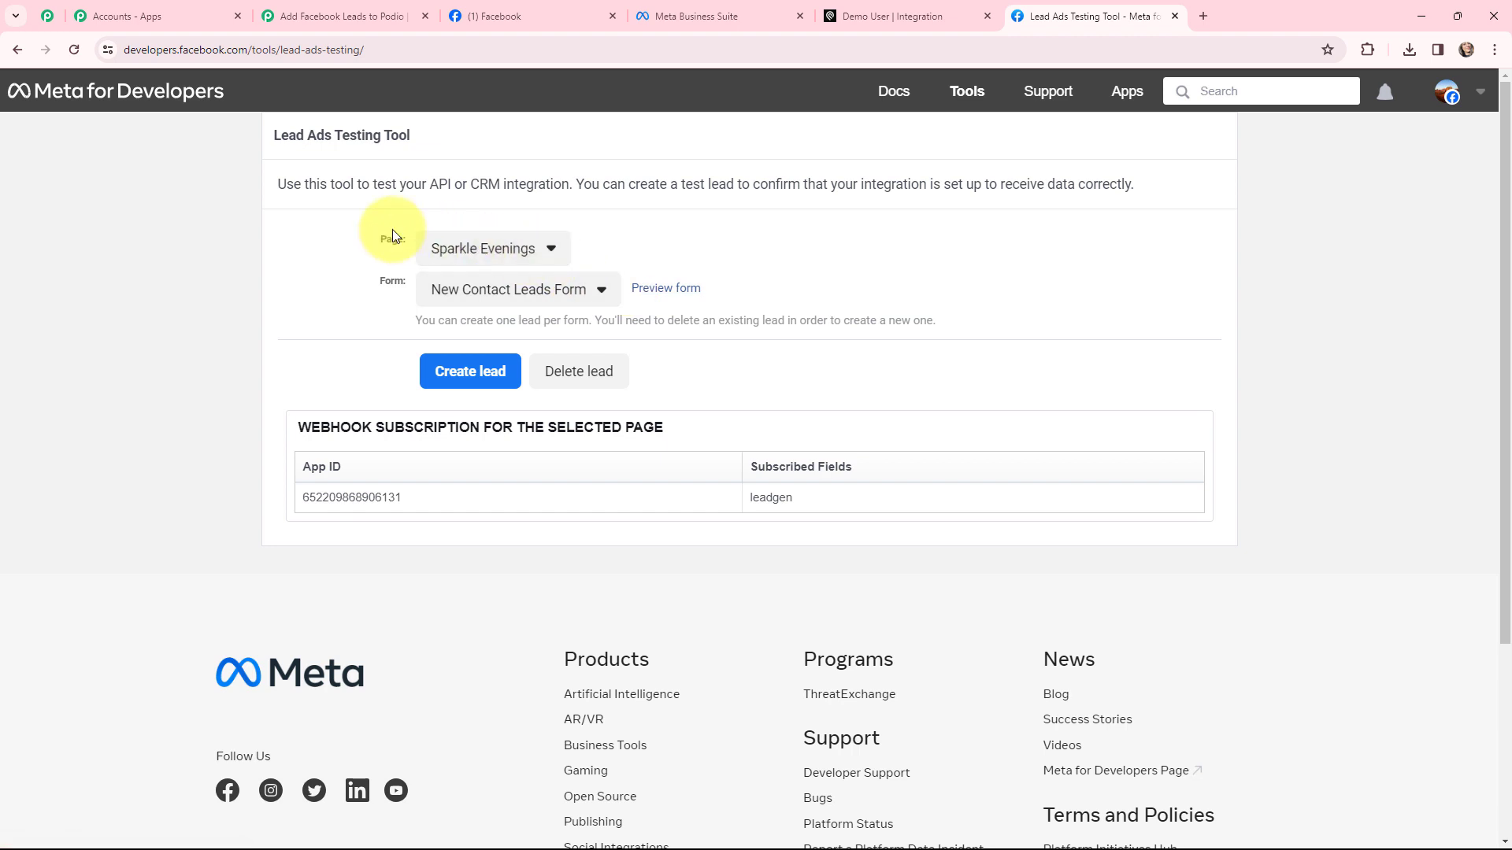
Step: Submit a test lead through the form preview with the prefilled contact details and close the preview
left_click(658, 290)
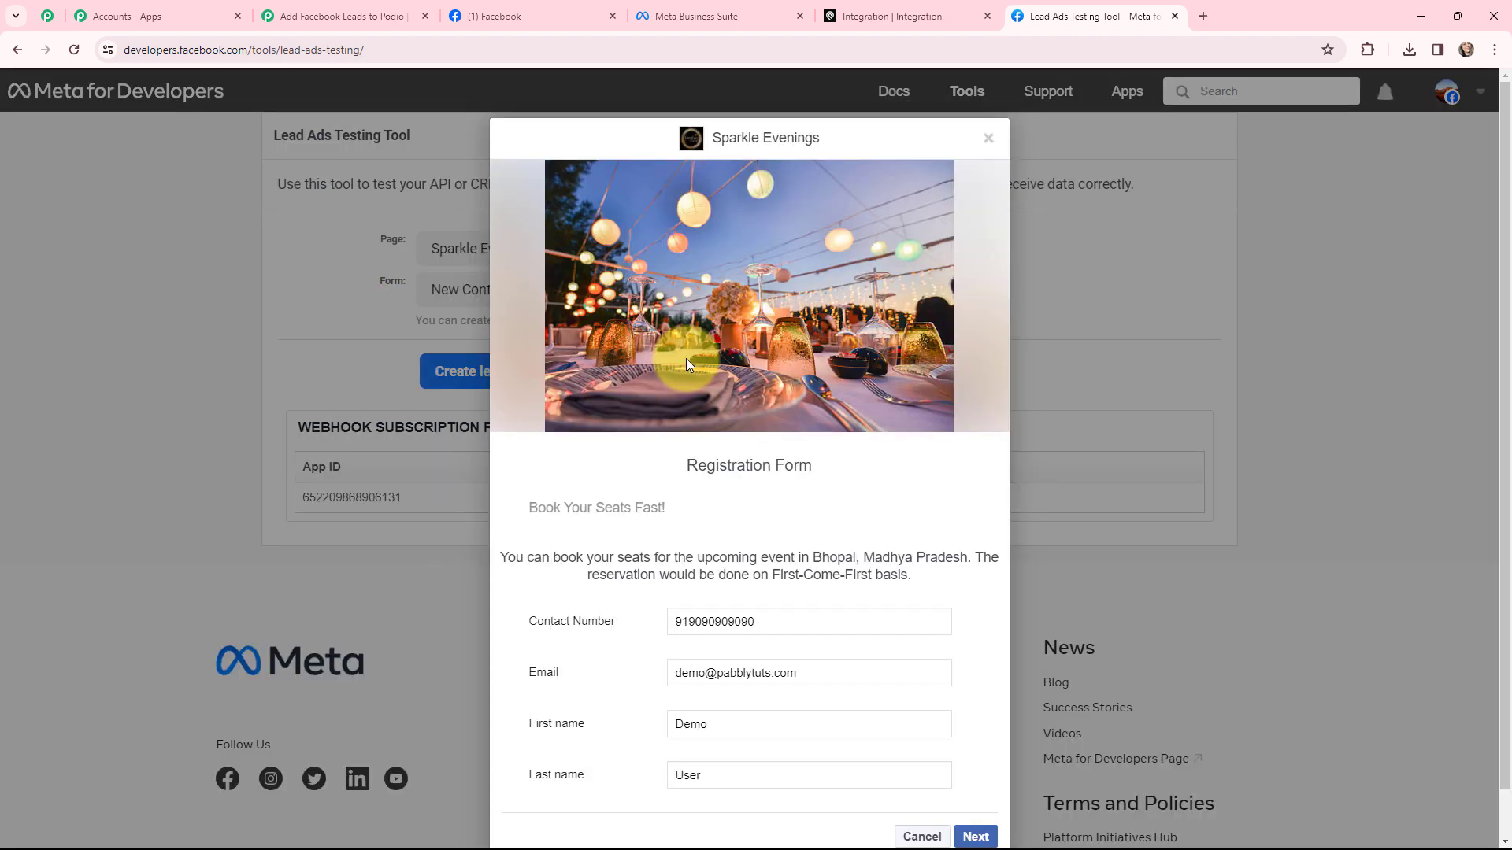
scroll(686, 357, "down", 1)
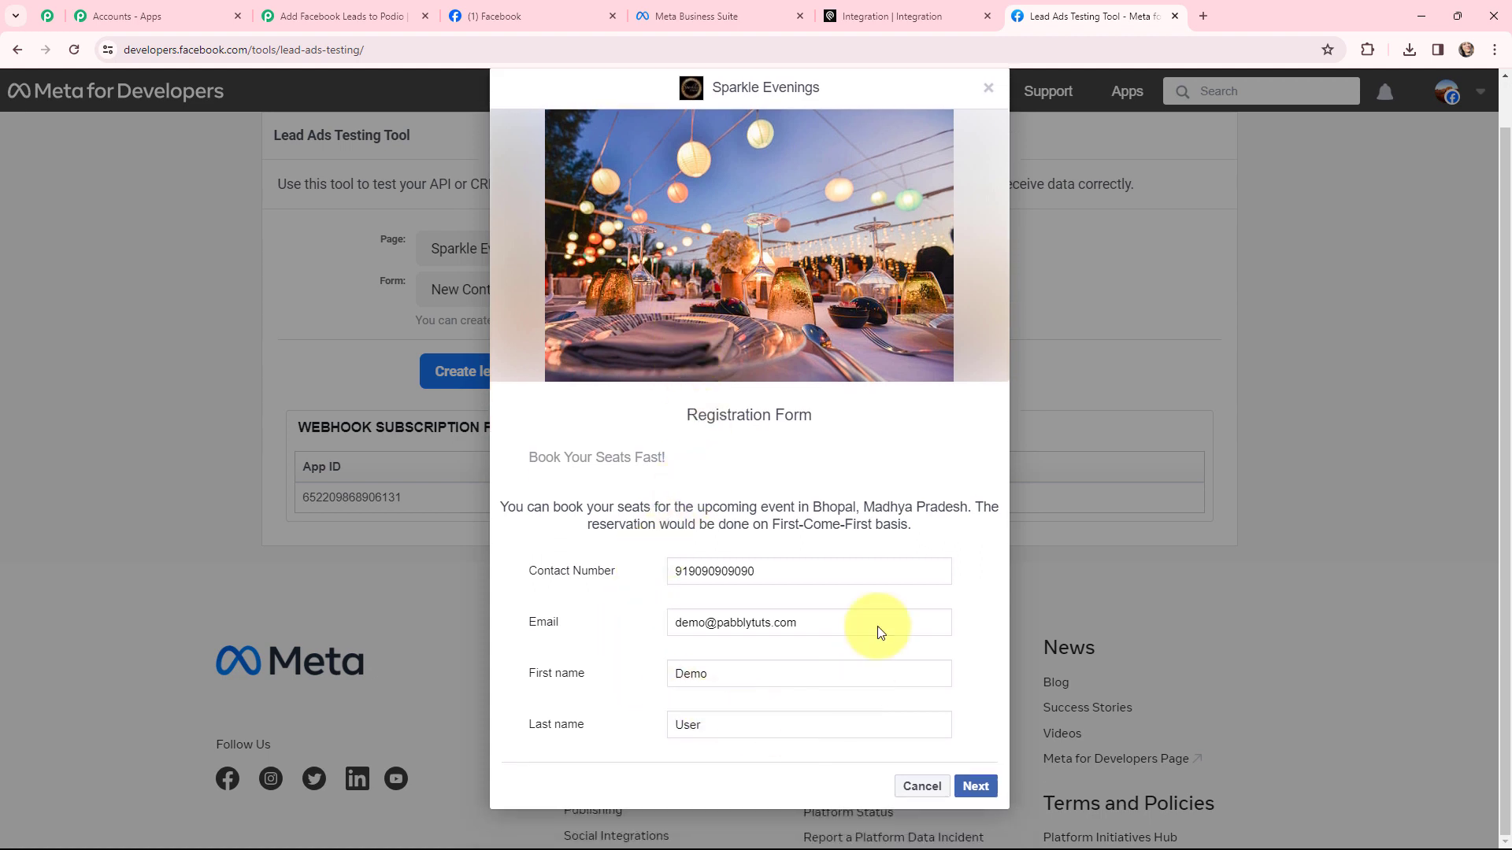
left_click(975, 775)
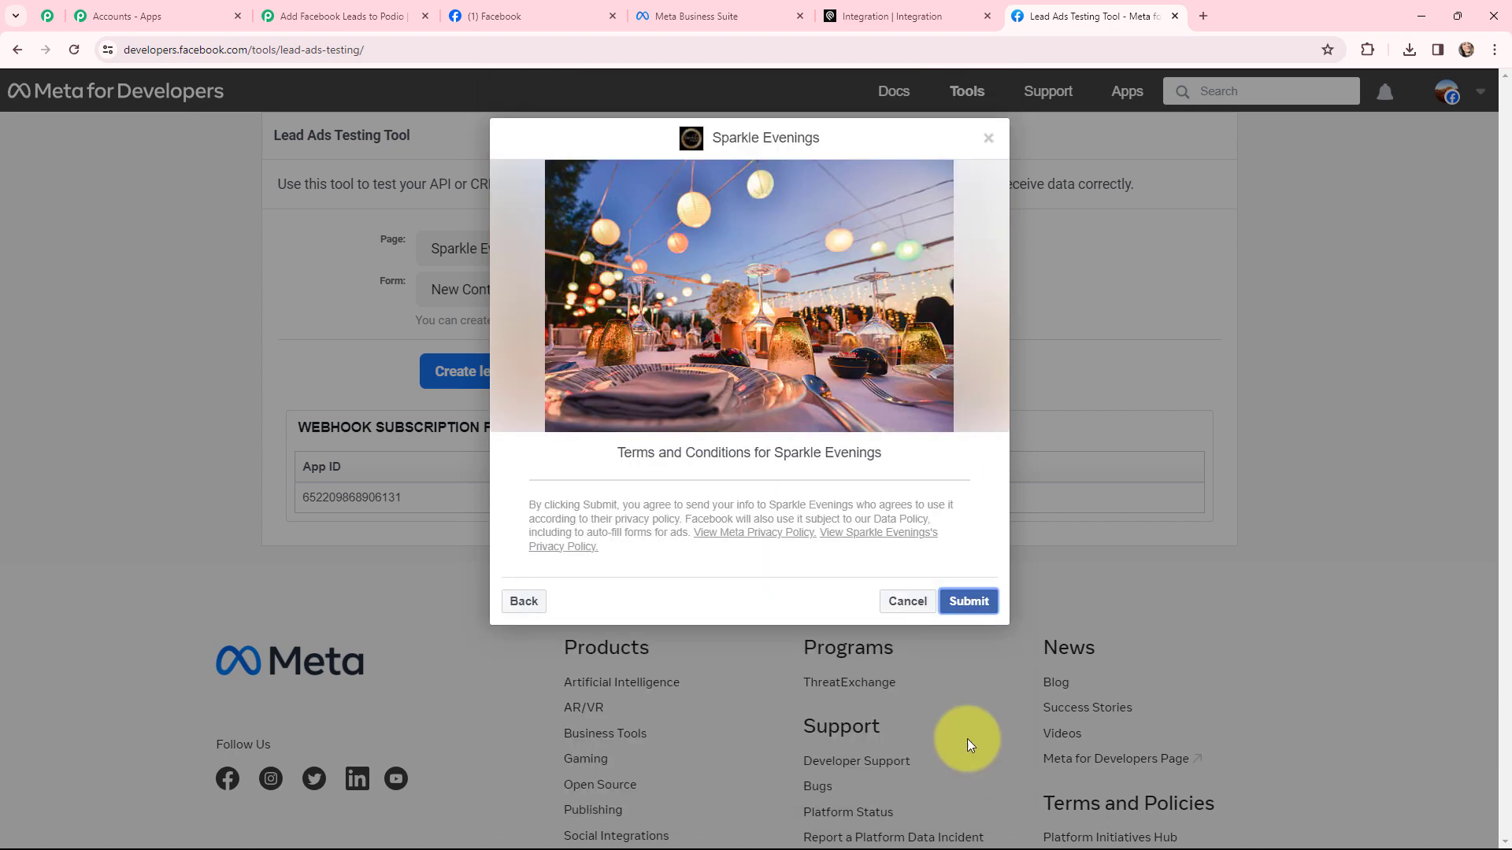
left_click(965, 603)
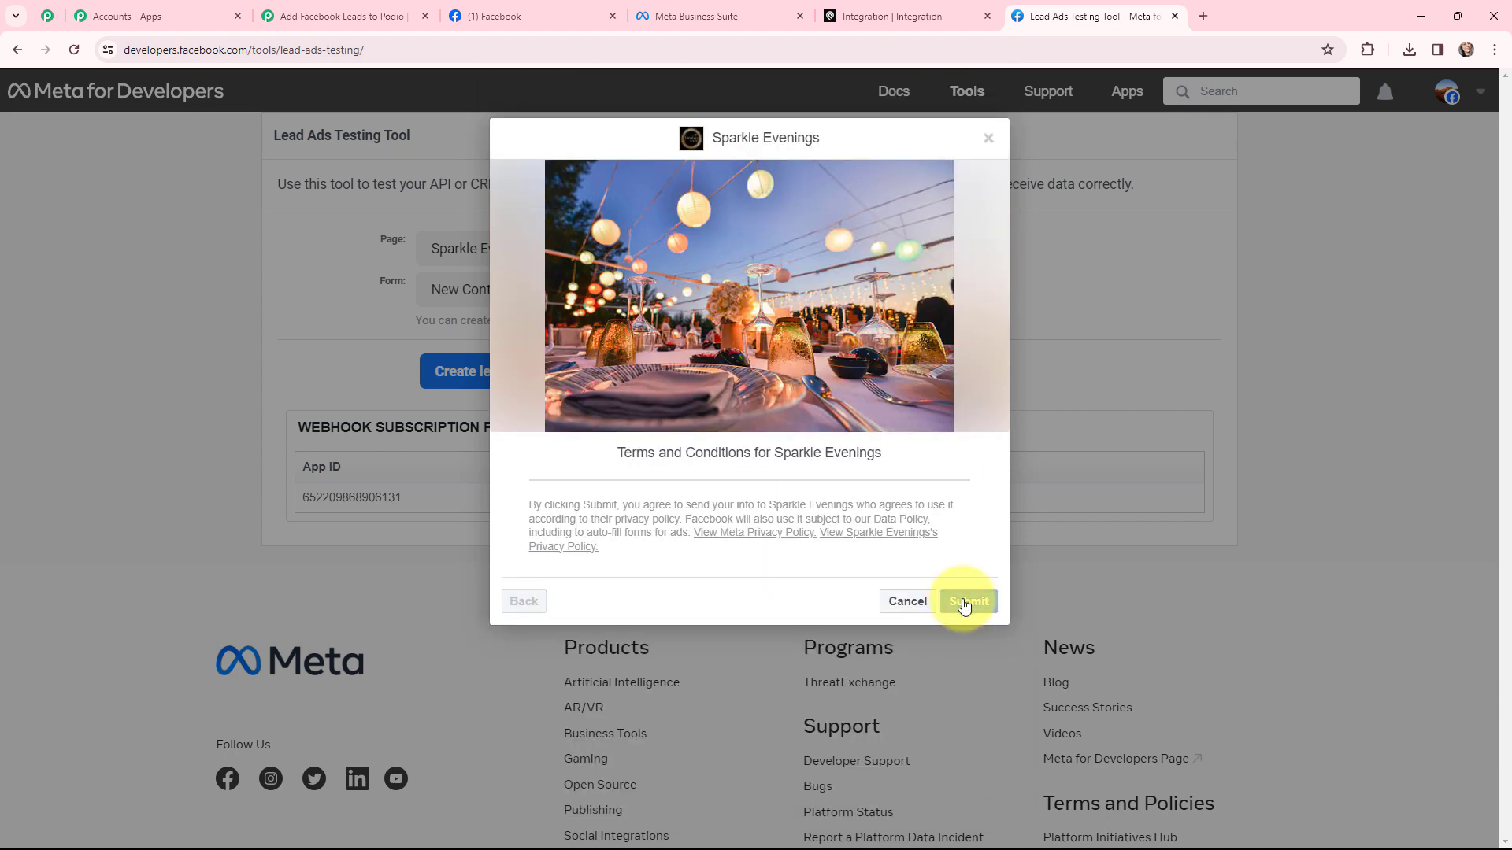
left_click(987, 139)
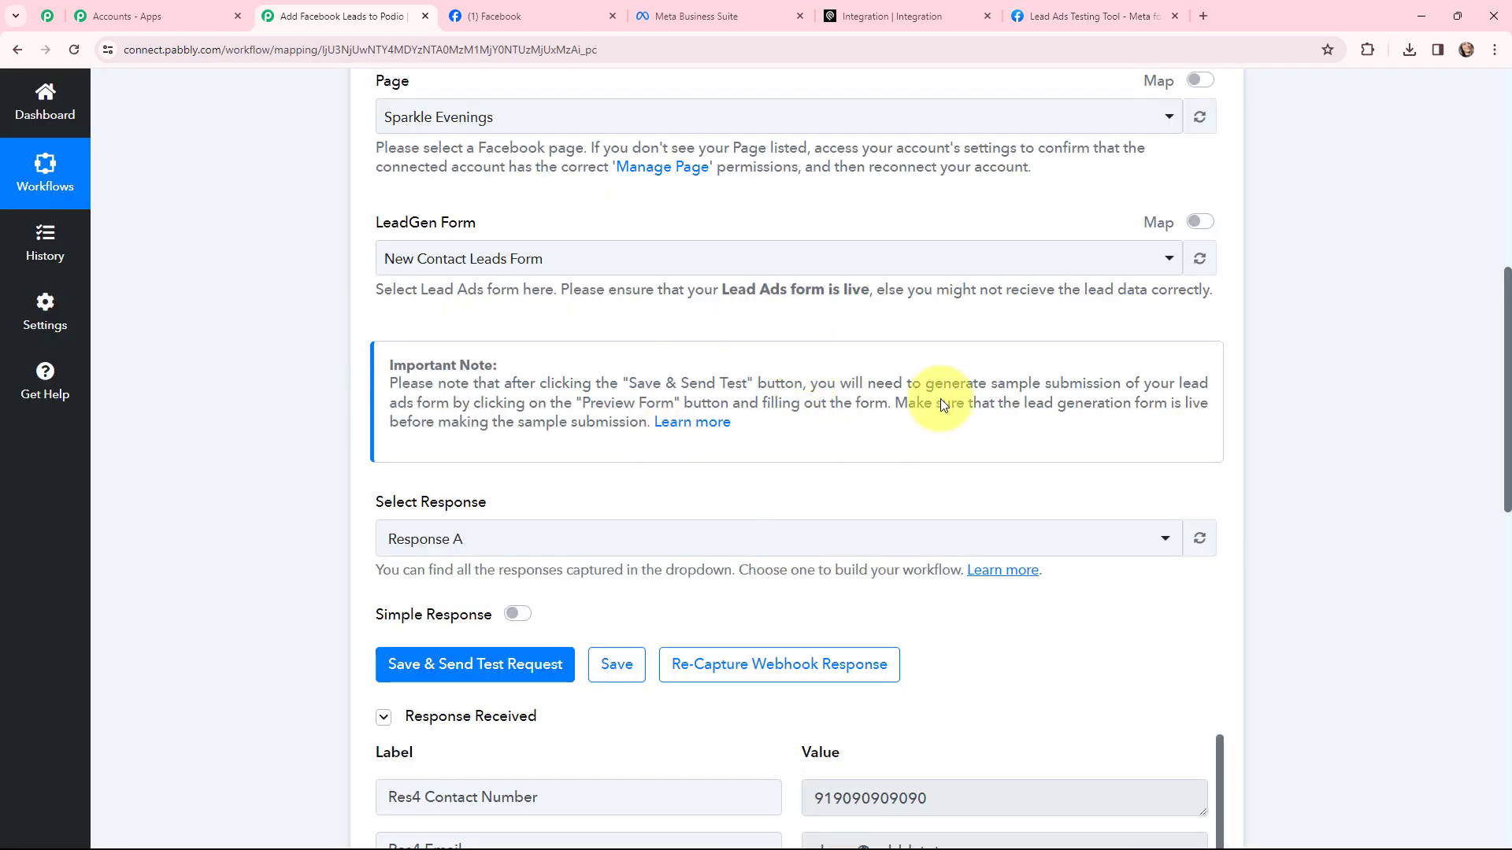
Step: Examine the trigger's captured response in Pabbly Connect, checking the contact number, email, first name, last name and created time
scroll(752, 374, "down", 2)
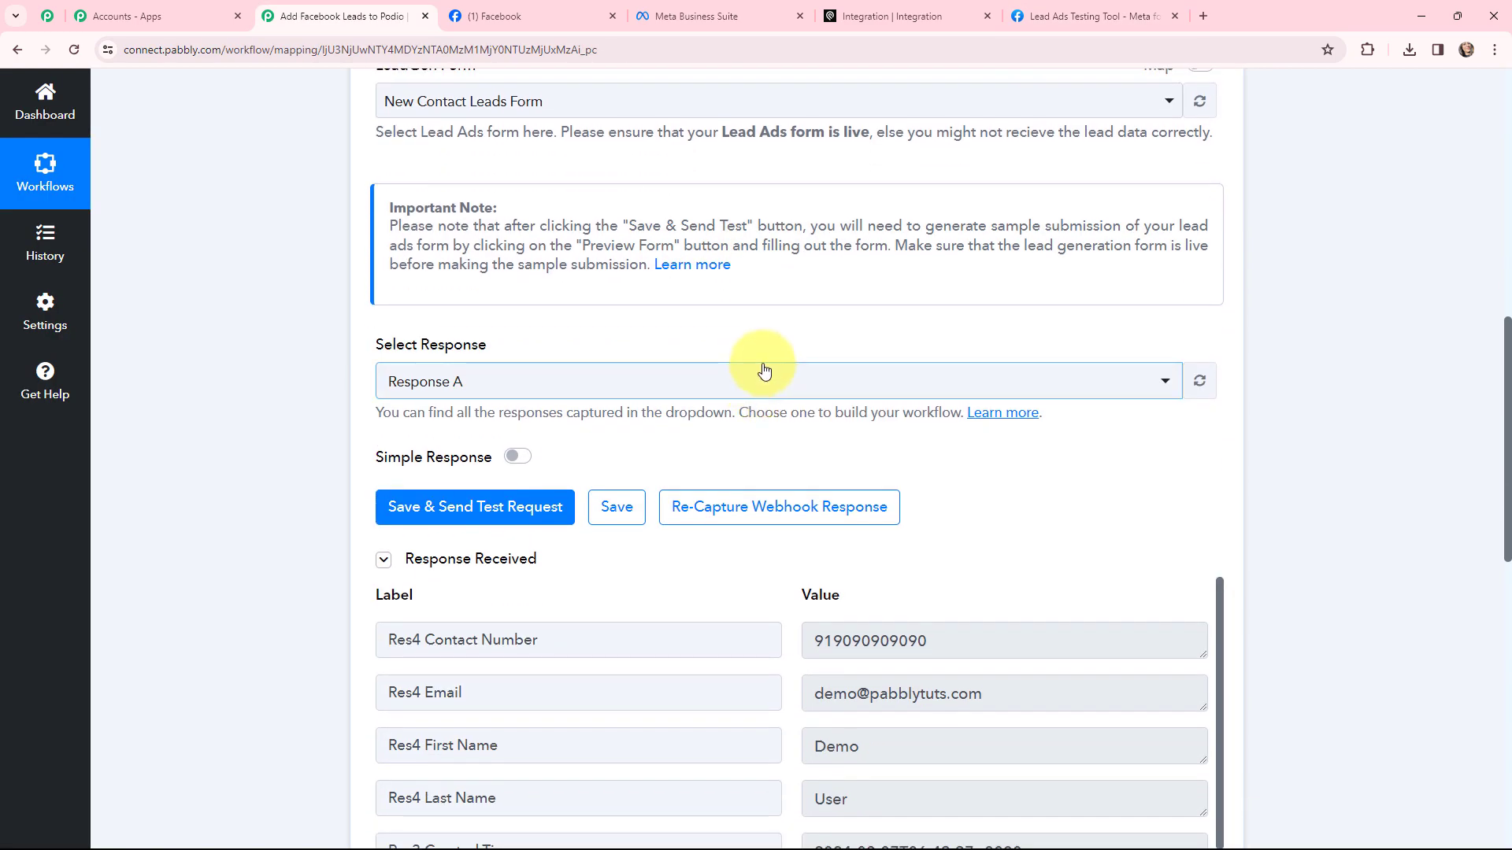
scroll(763, 369, "down", 2)
scroll(764, 370, "down", 2)
left_click_drag(925, 326, 740, 334)
left_click_drag(992, 377, 669, 385)
left_click_drag(891, 439, 756, 441)
left_click_drag(937, 483, 702, 485)
left_click_drag(1044, 520, 641, 547)
left_click(1099, 508)
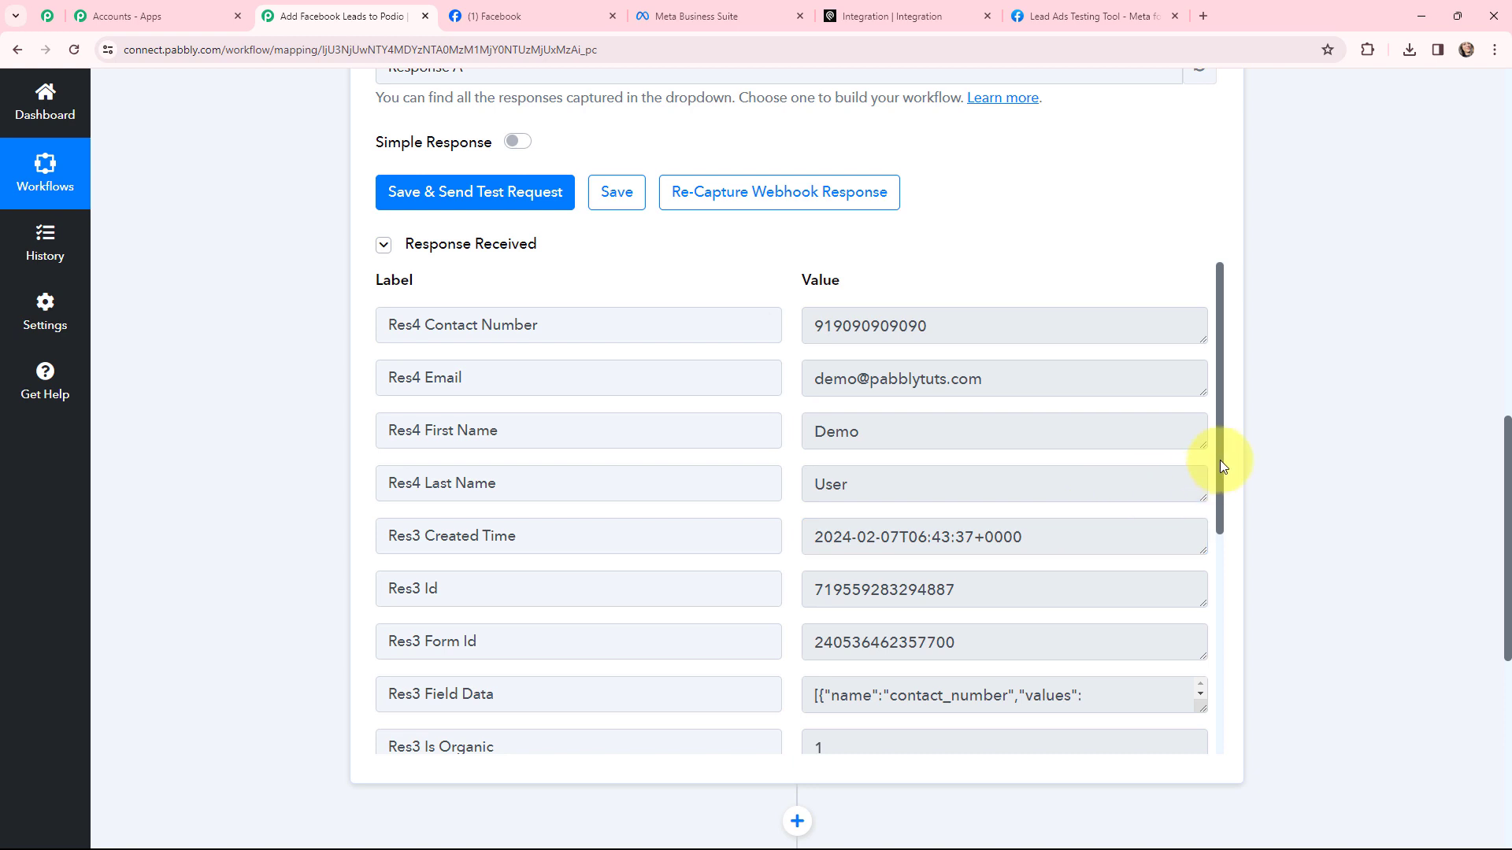
left_click_drag(1221, 459, 1313, 432)
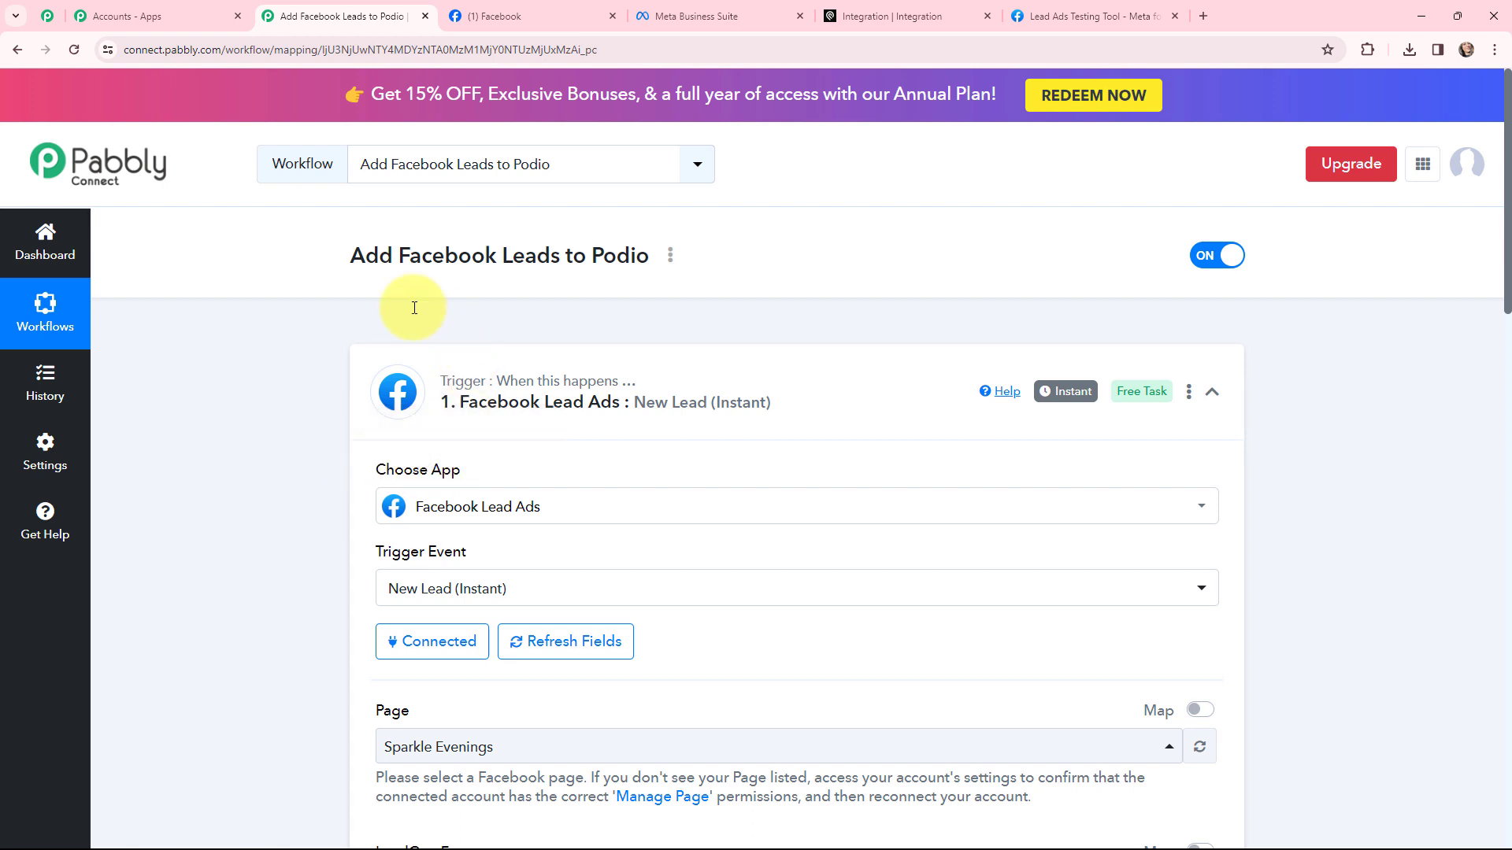
Step: Collapse the trigger and connect the Podio Create Item action to the Podio account through a new connection named "Podio #2"
mouse_move(1073, 401)
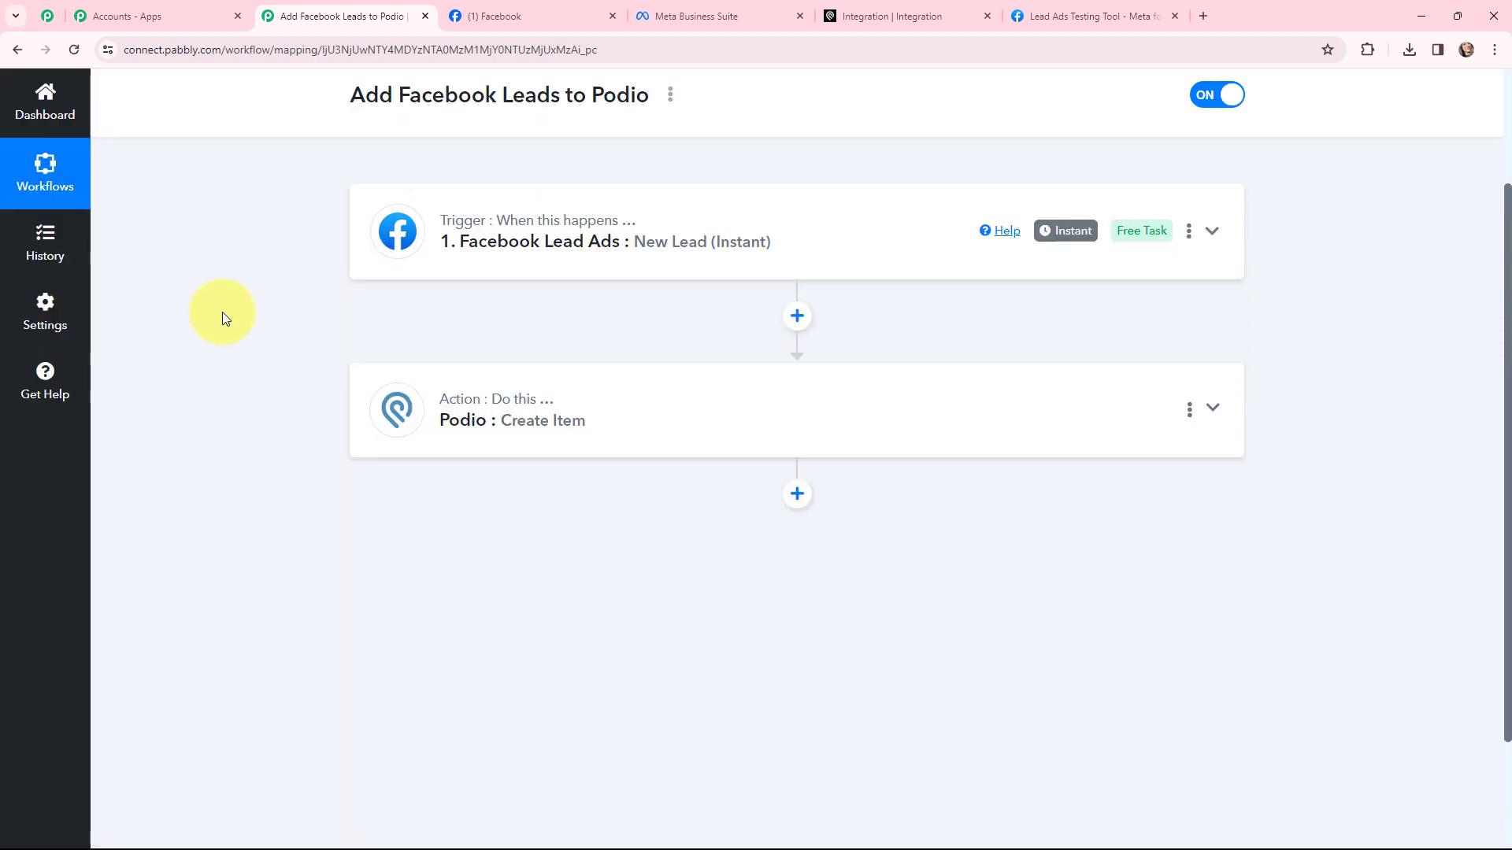
scroll(223, 312, "up", 3)
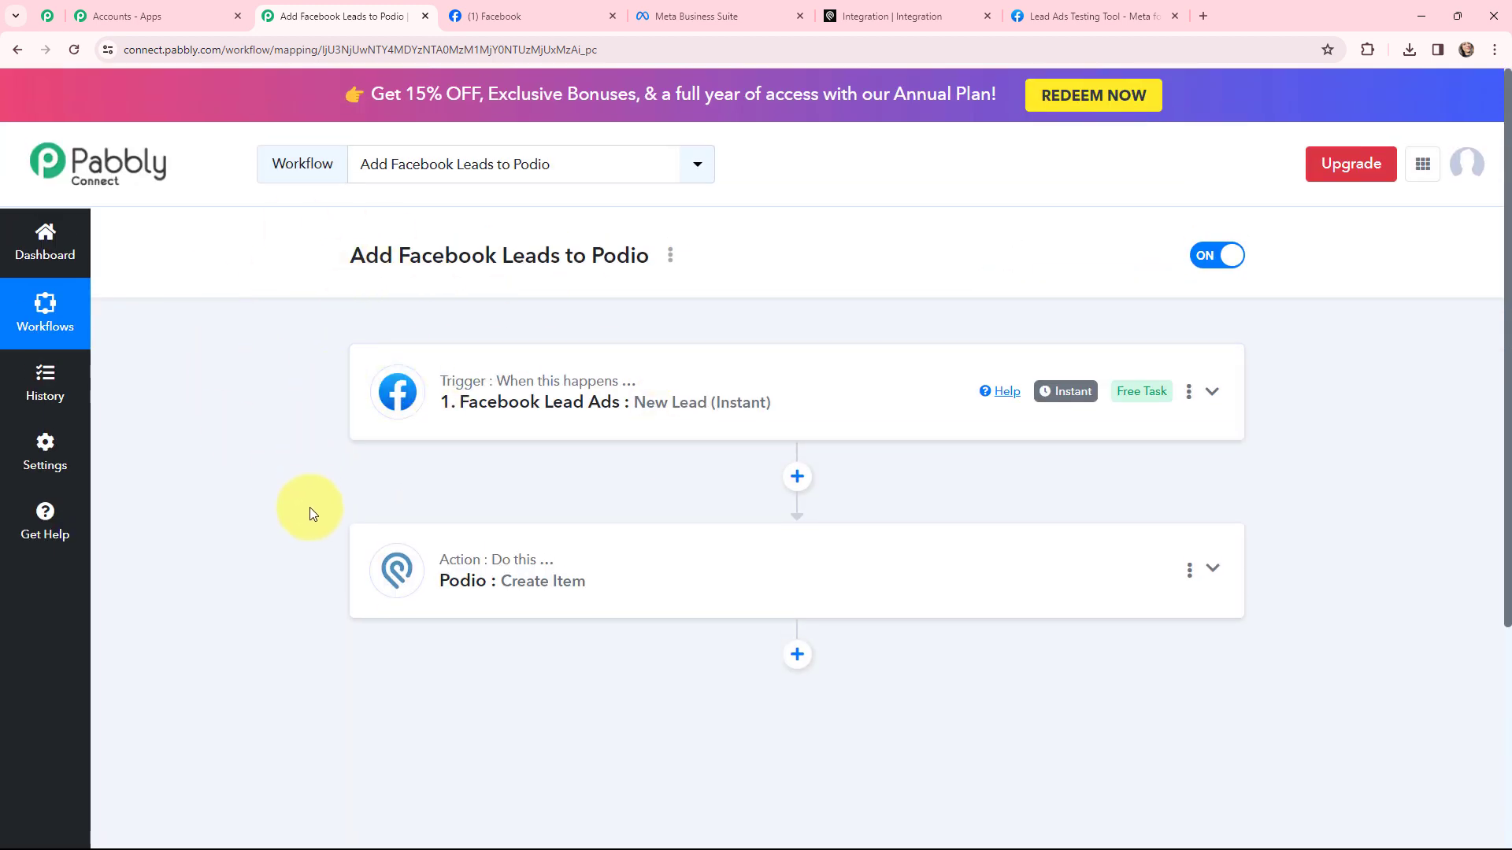
left_click(374, 580)
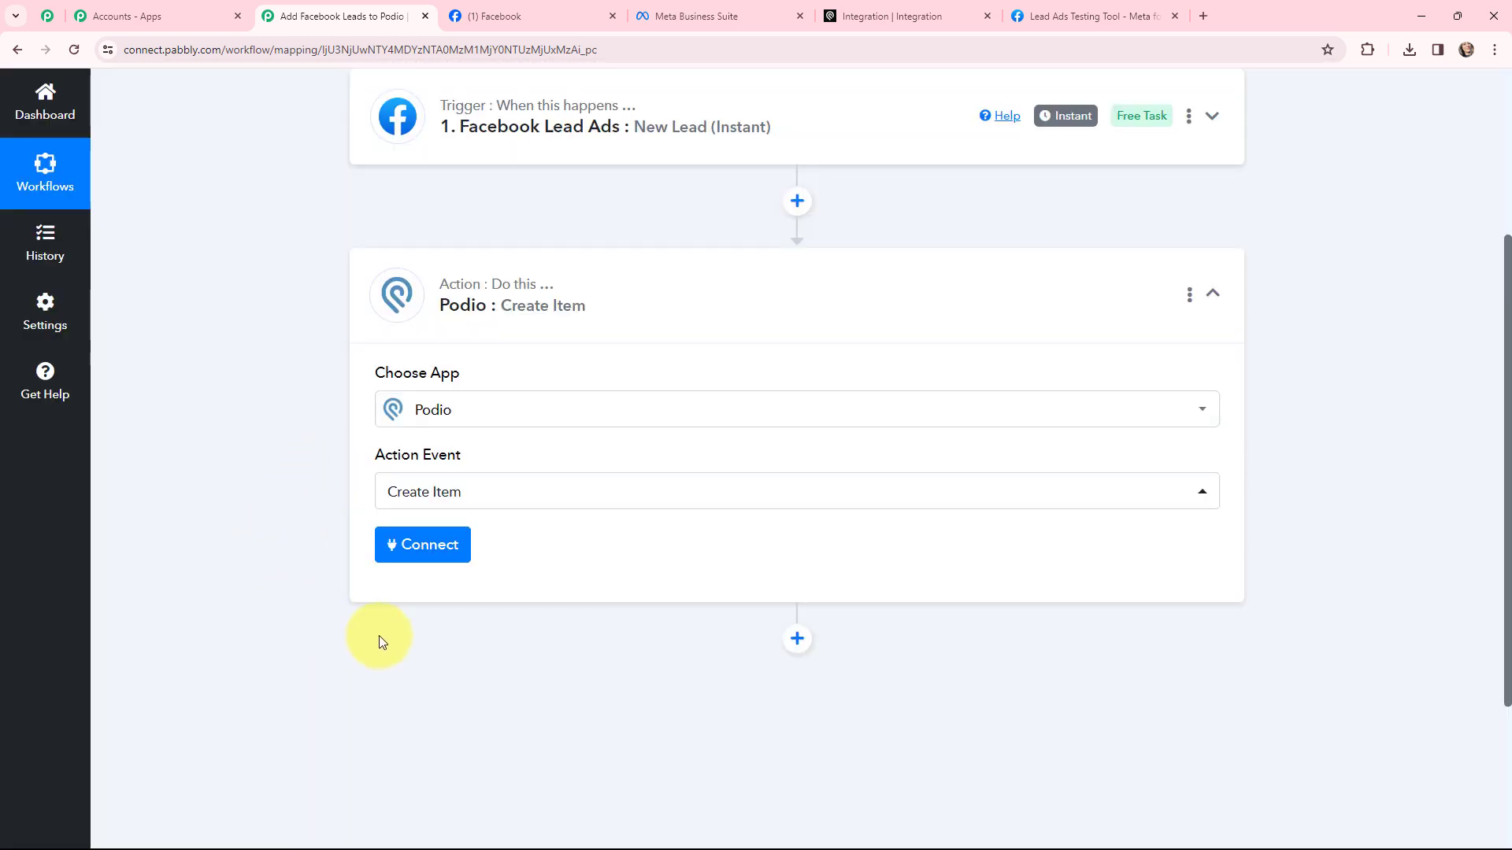
left_click(418, 549)
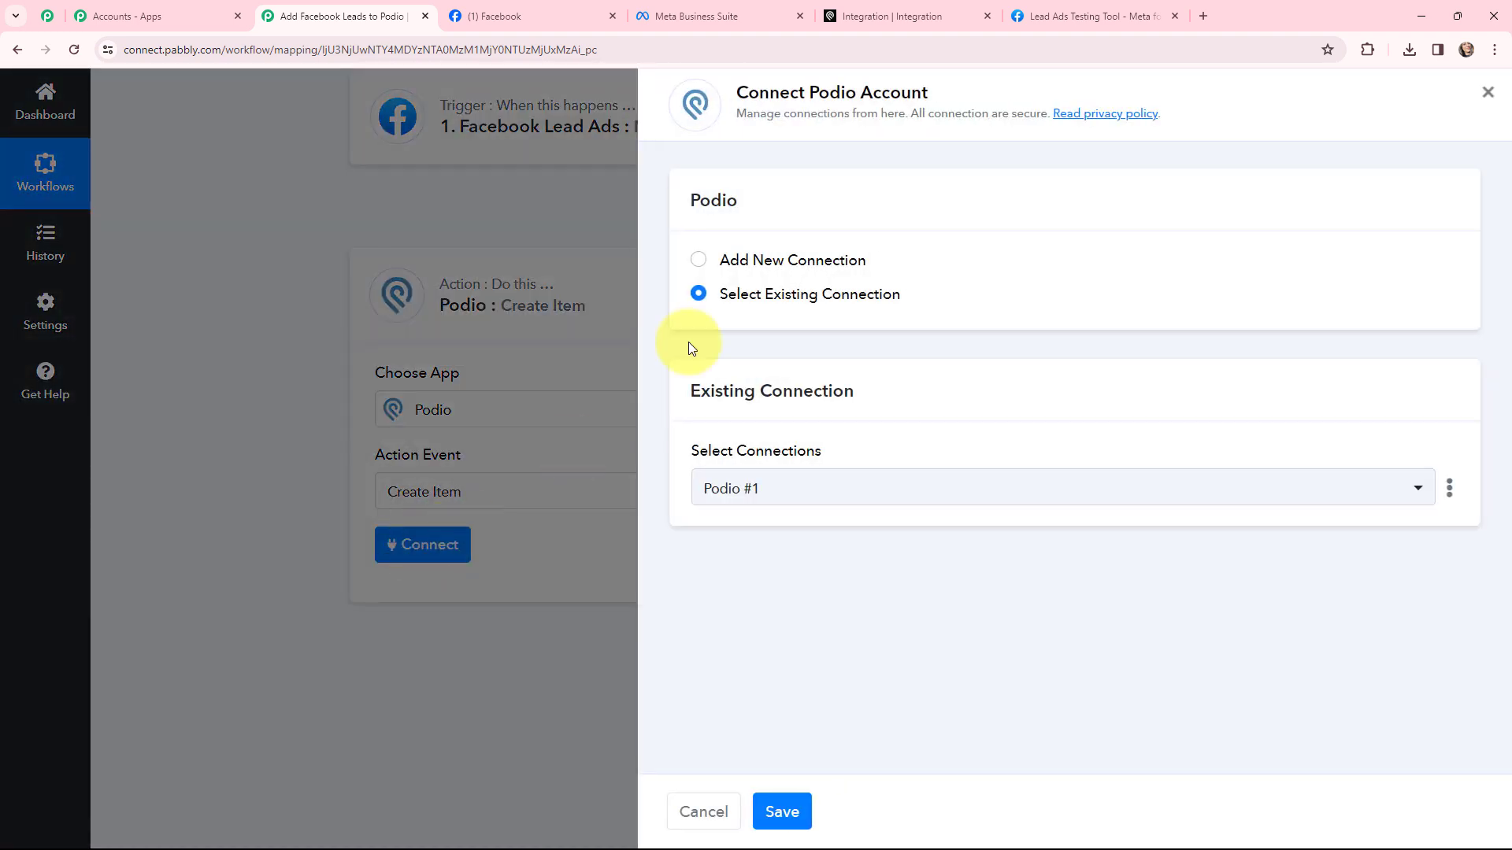
left_click(699, 261)
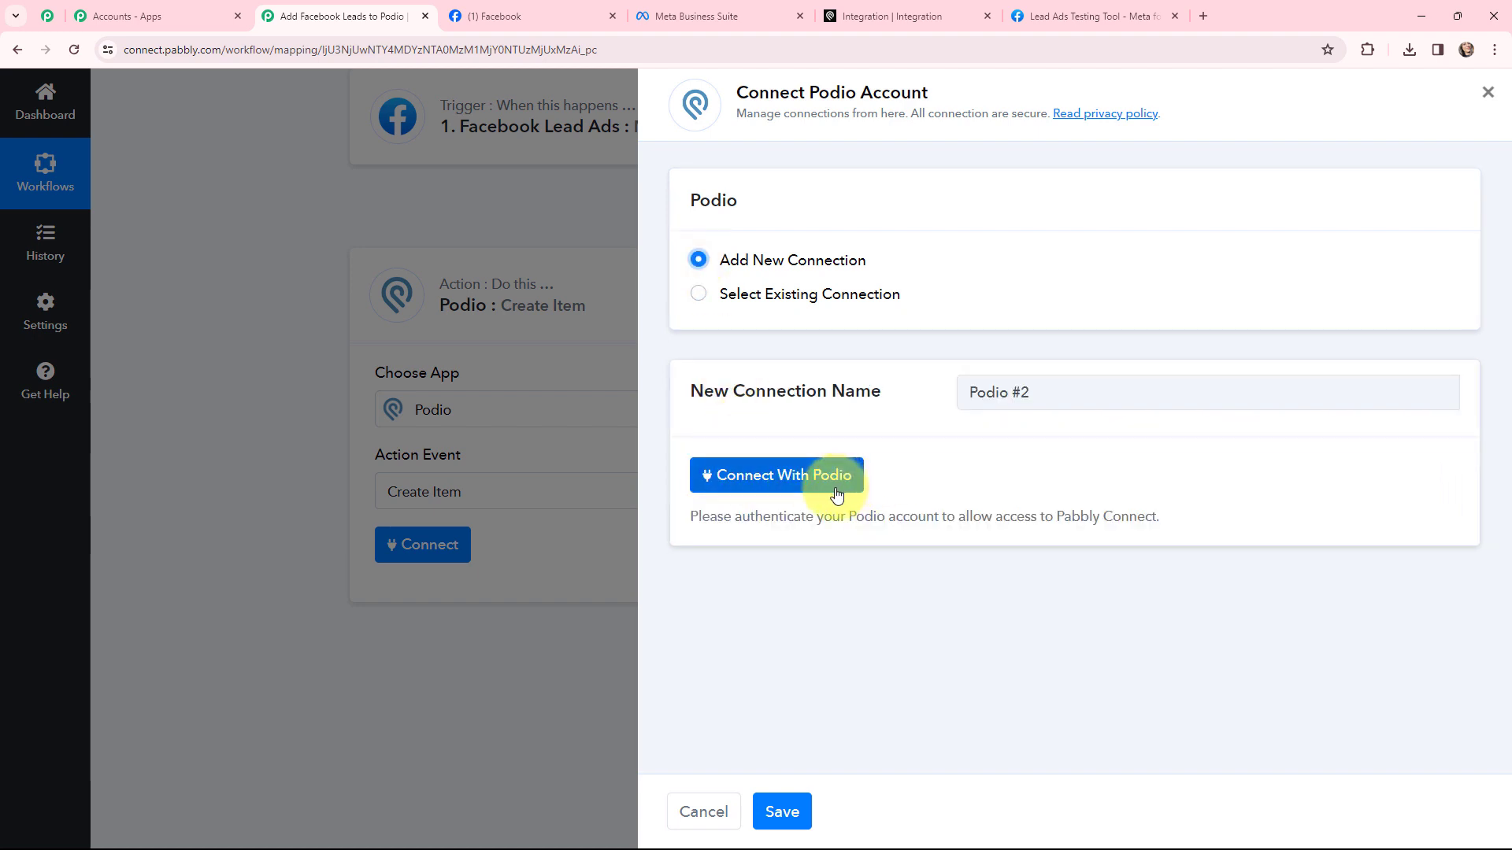
left_click(777, 476)
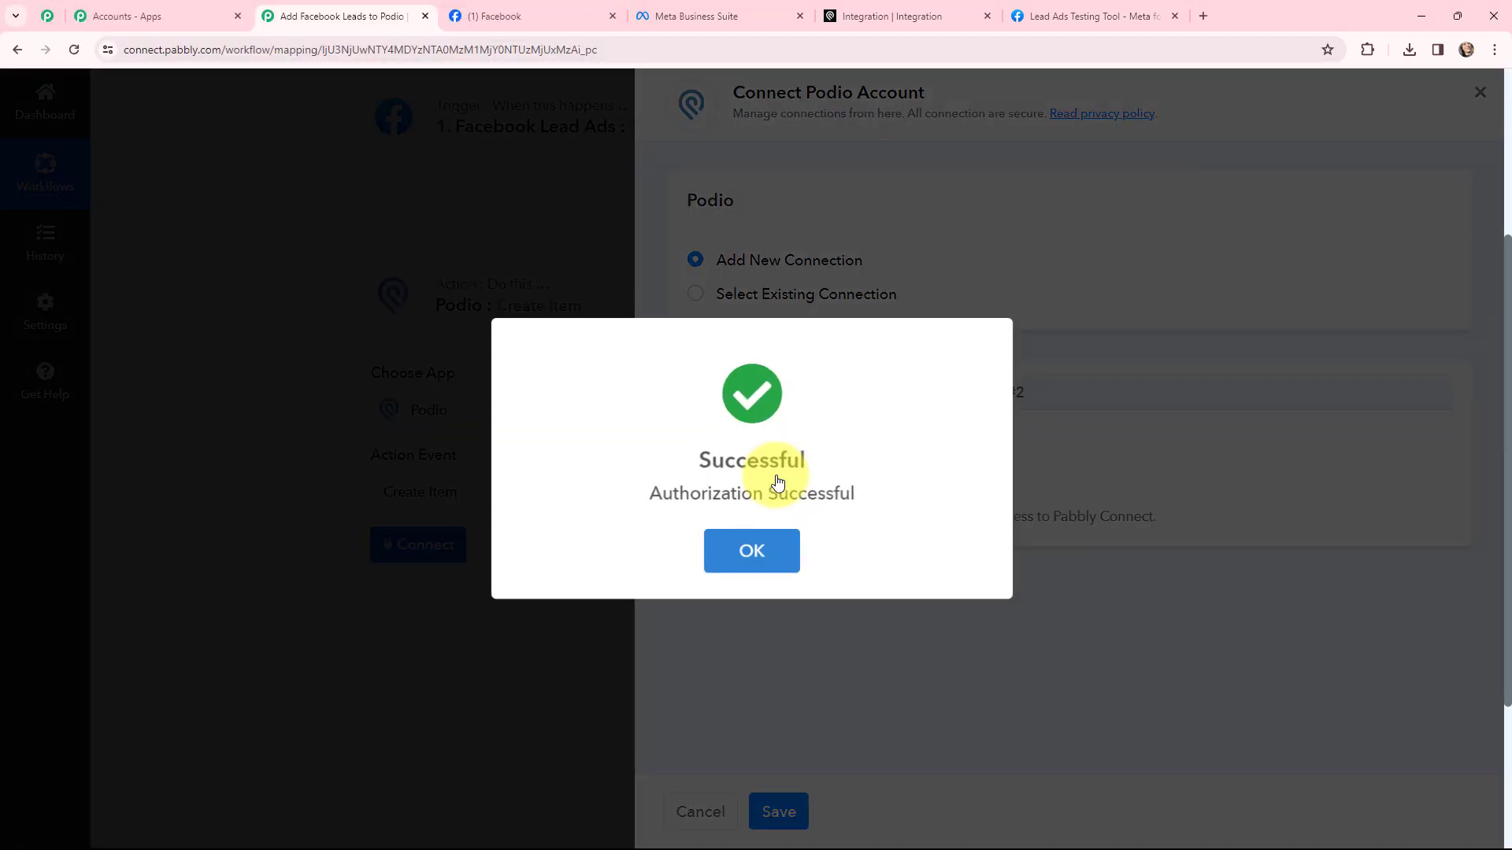
left_click(713, 561)
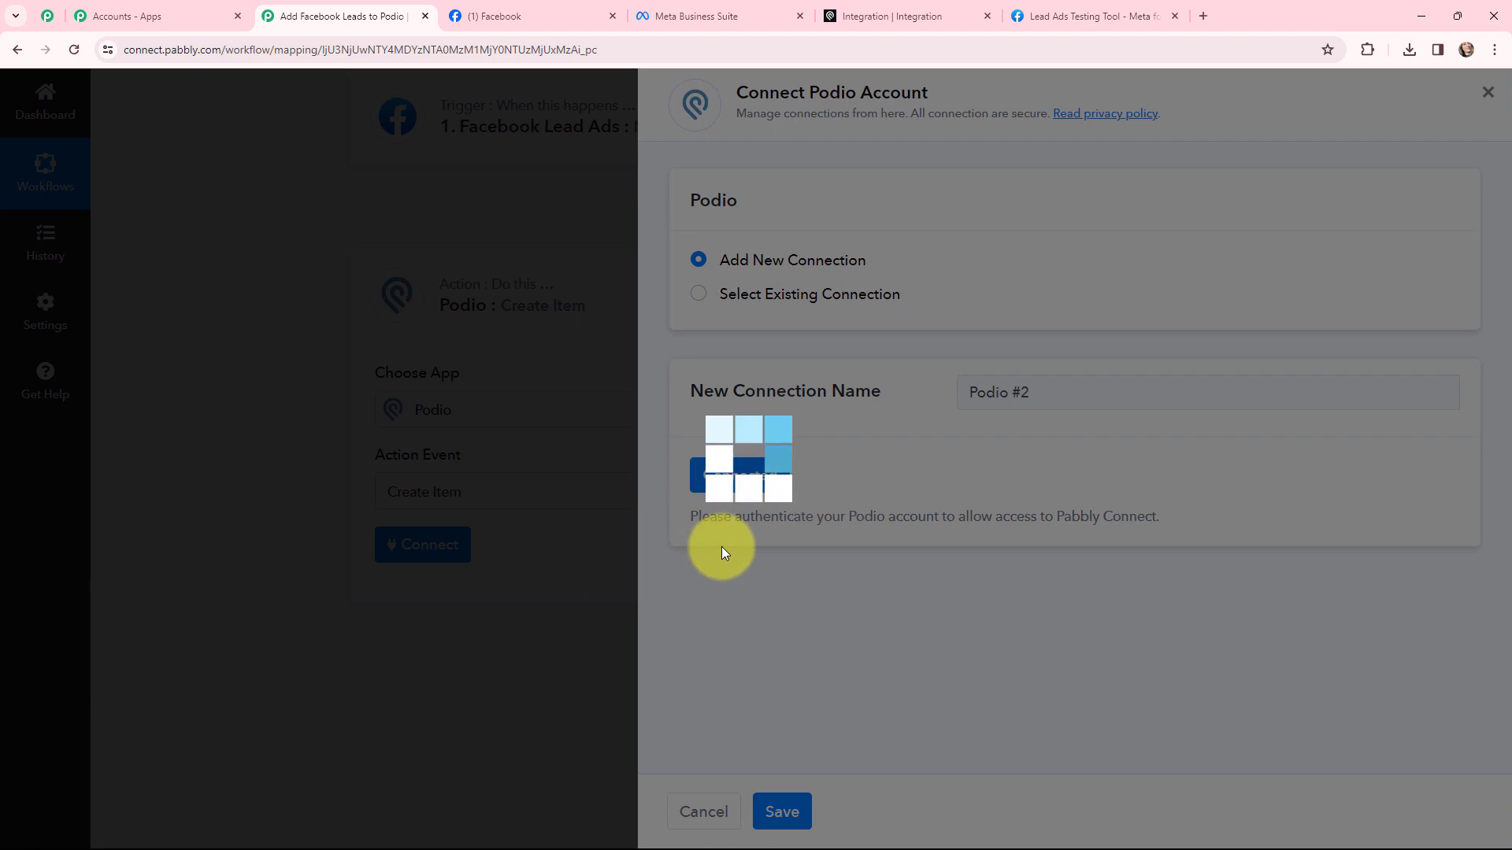
Step: Set the Podio Create Item action's organization ID to Second Organization
scroll(693, 398, "down", 1)
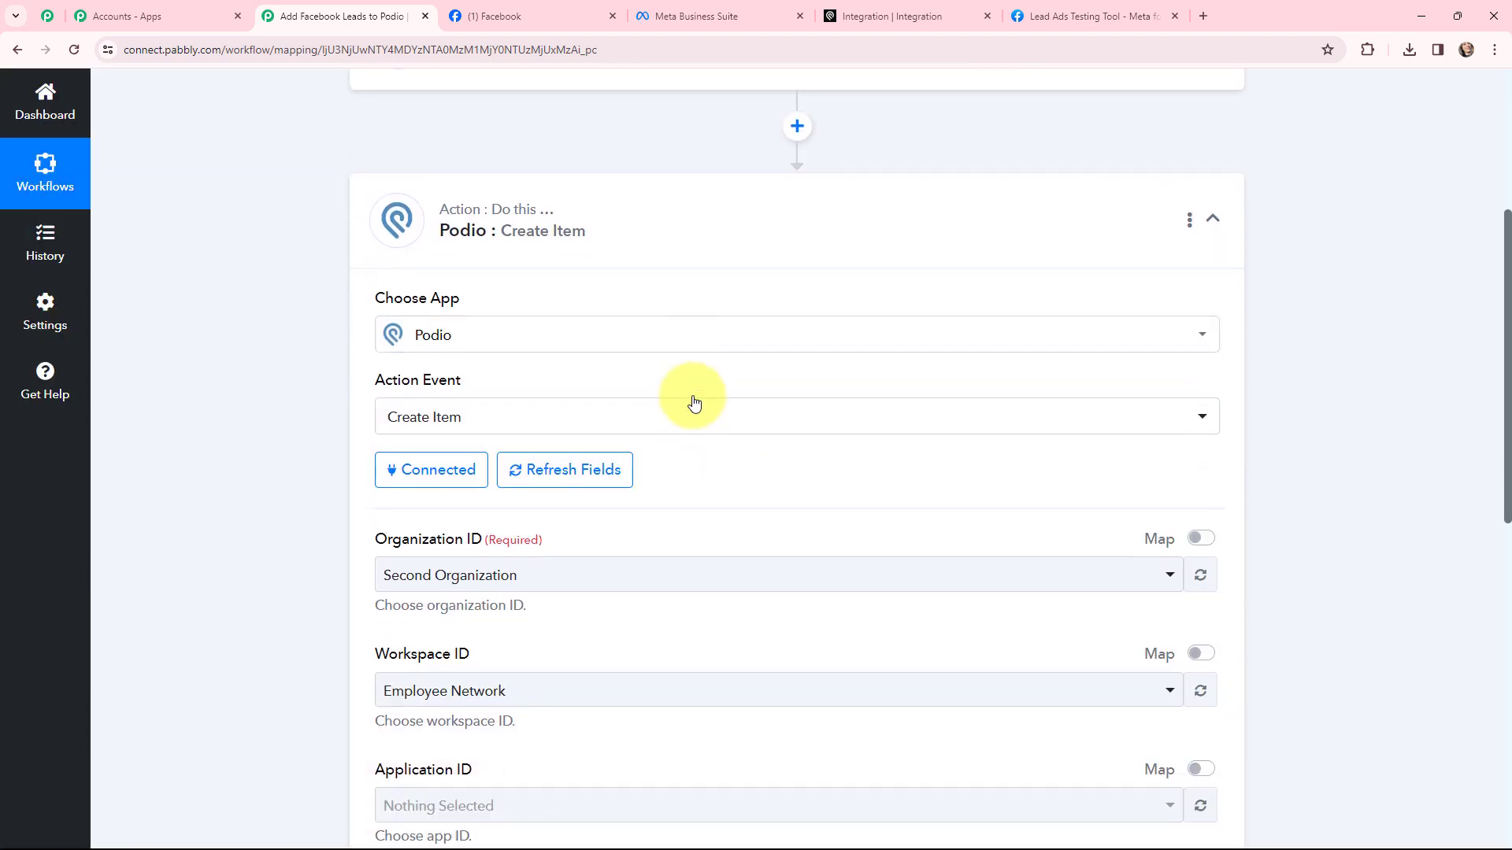
scroll(693, 403, "down", 1)
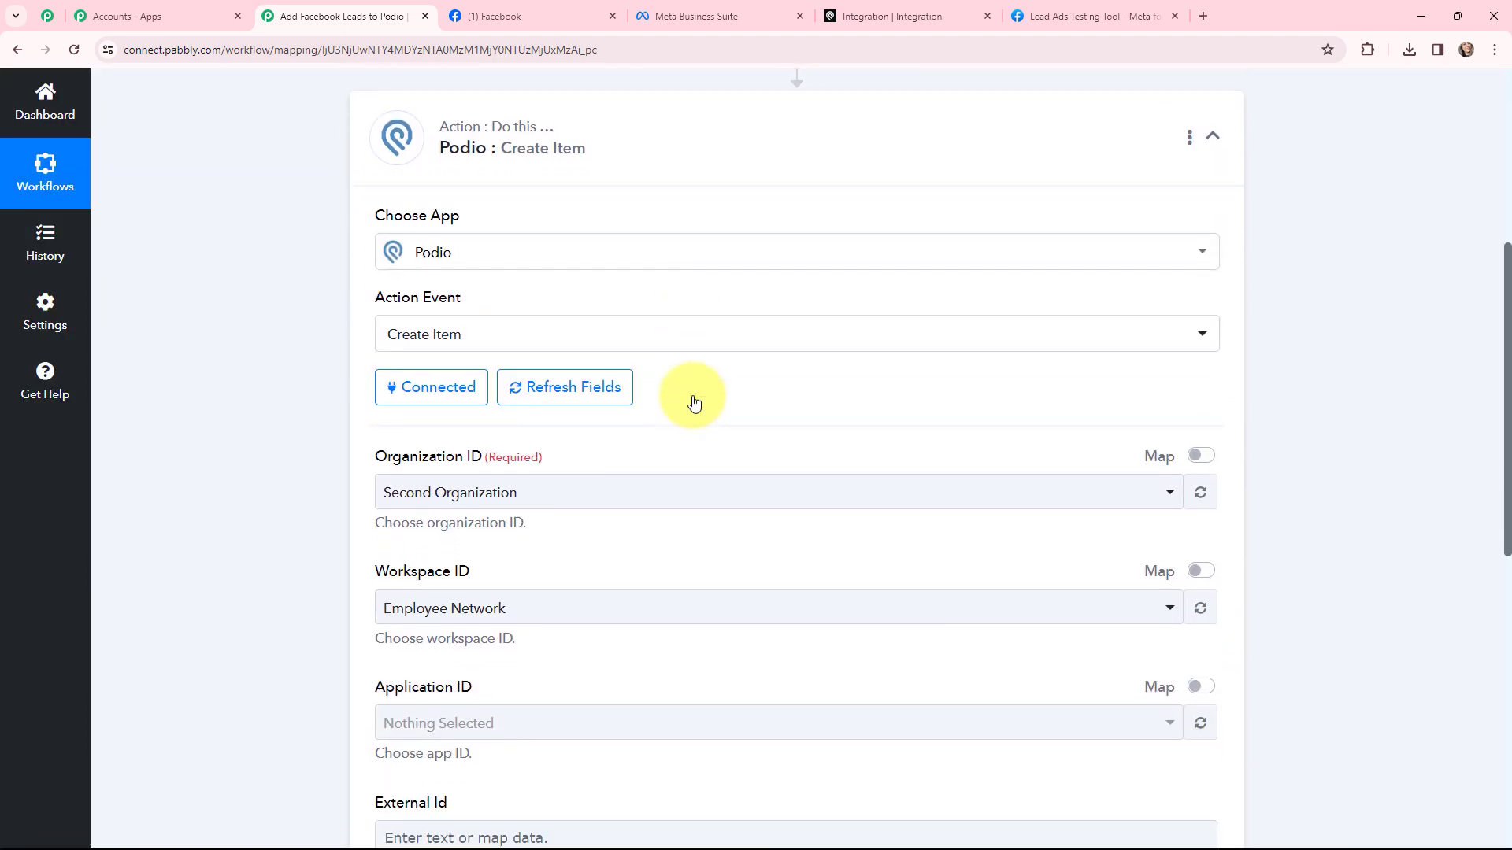
scroll(694, 403, "down", 1)
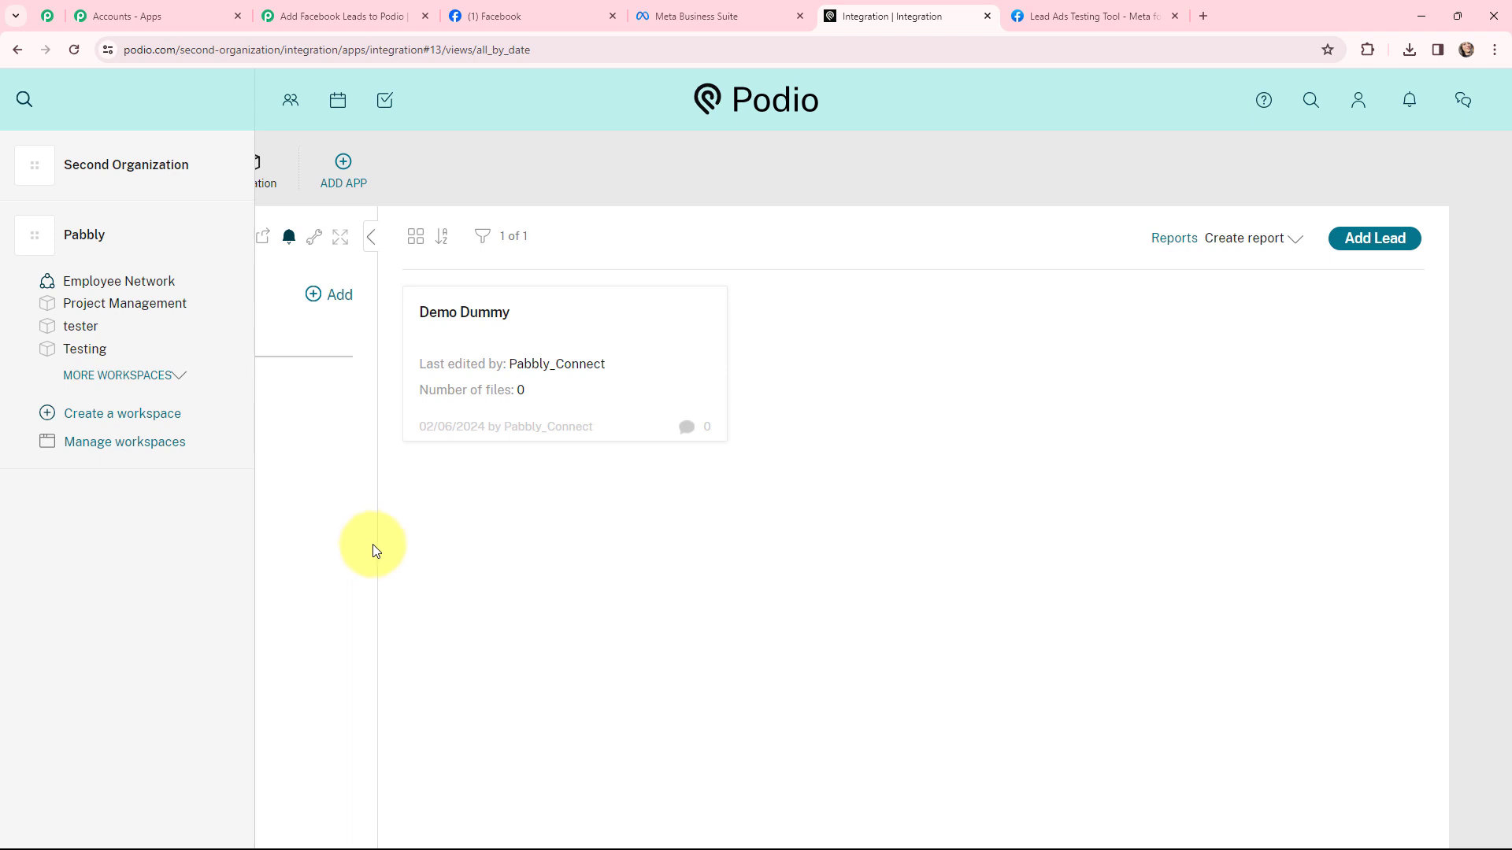
left_click(317, 8)
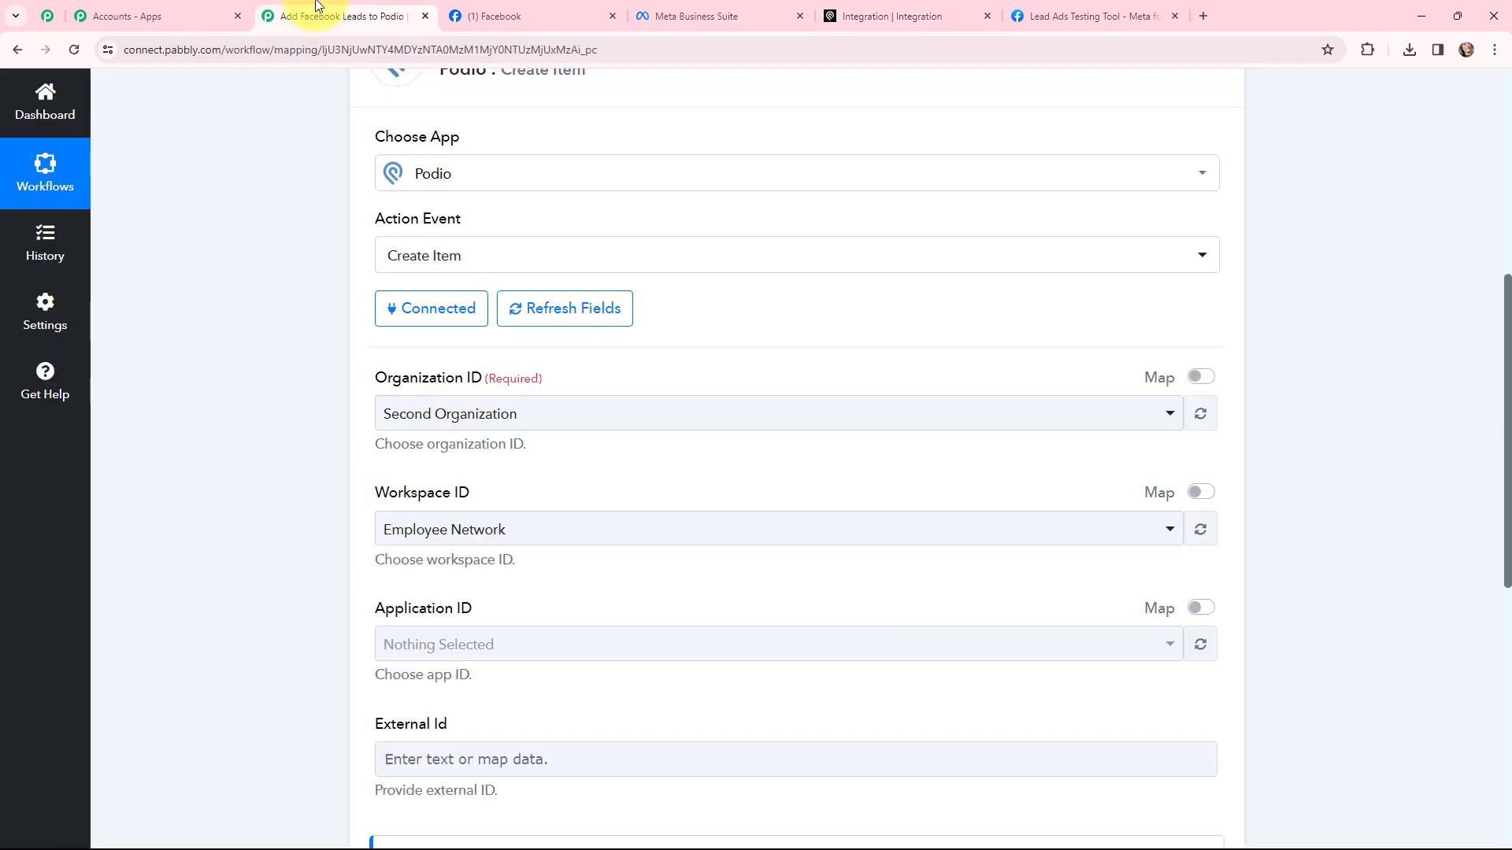
left_click(489, 418)
left_click(463, 506)
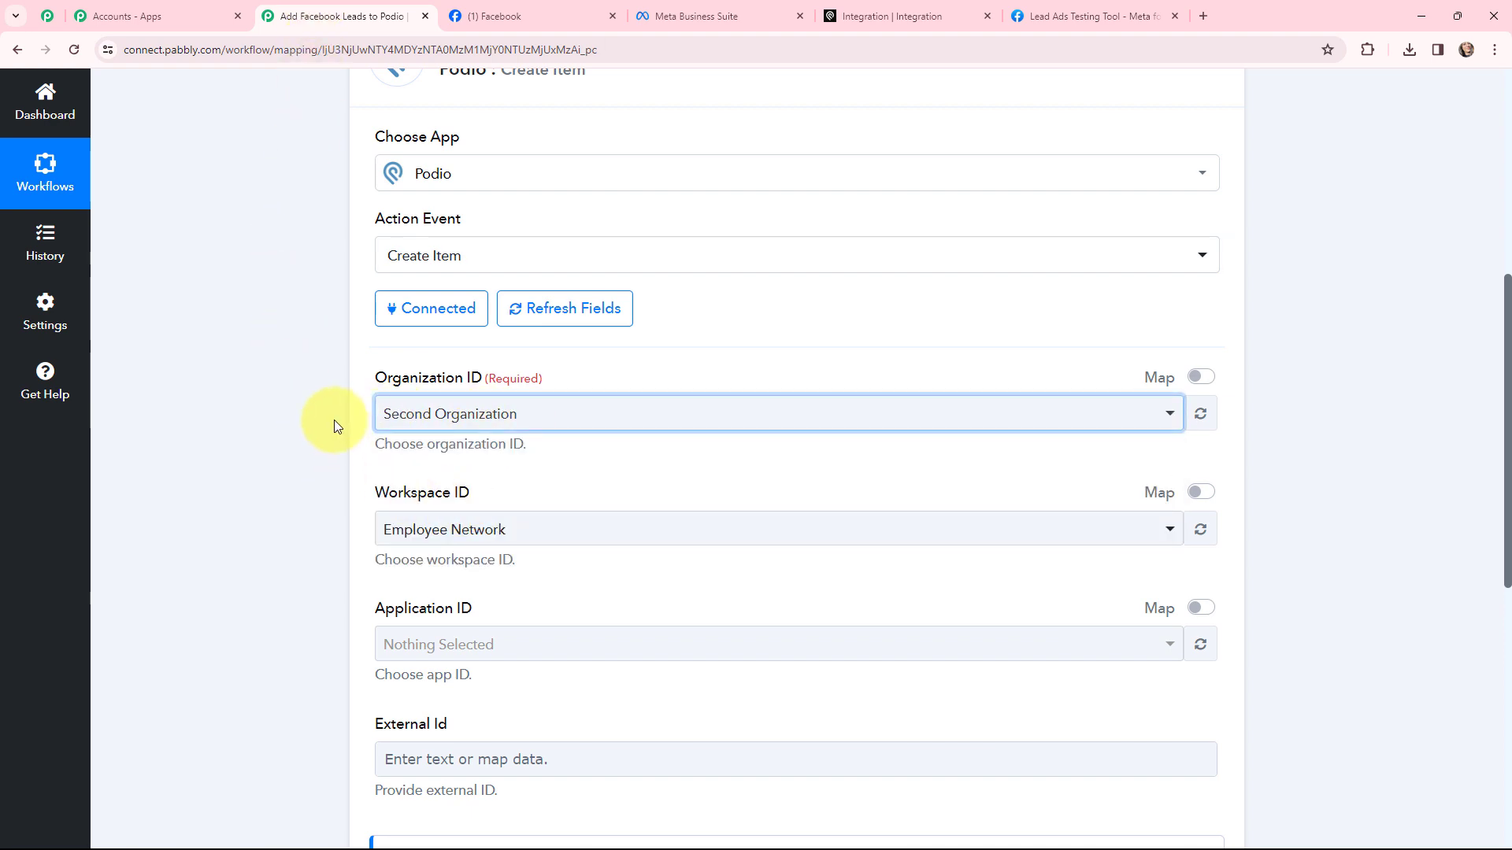
Step: Look up Second Organization's workspaces in Podio and set the action's workspace ID to Integration in Pabbly Connect
left_click(881, 9)
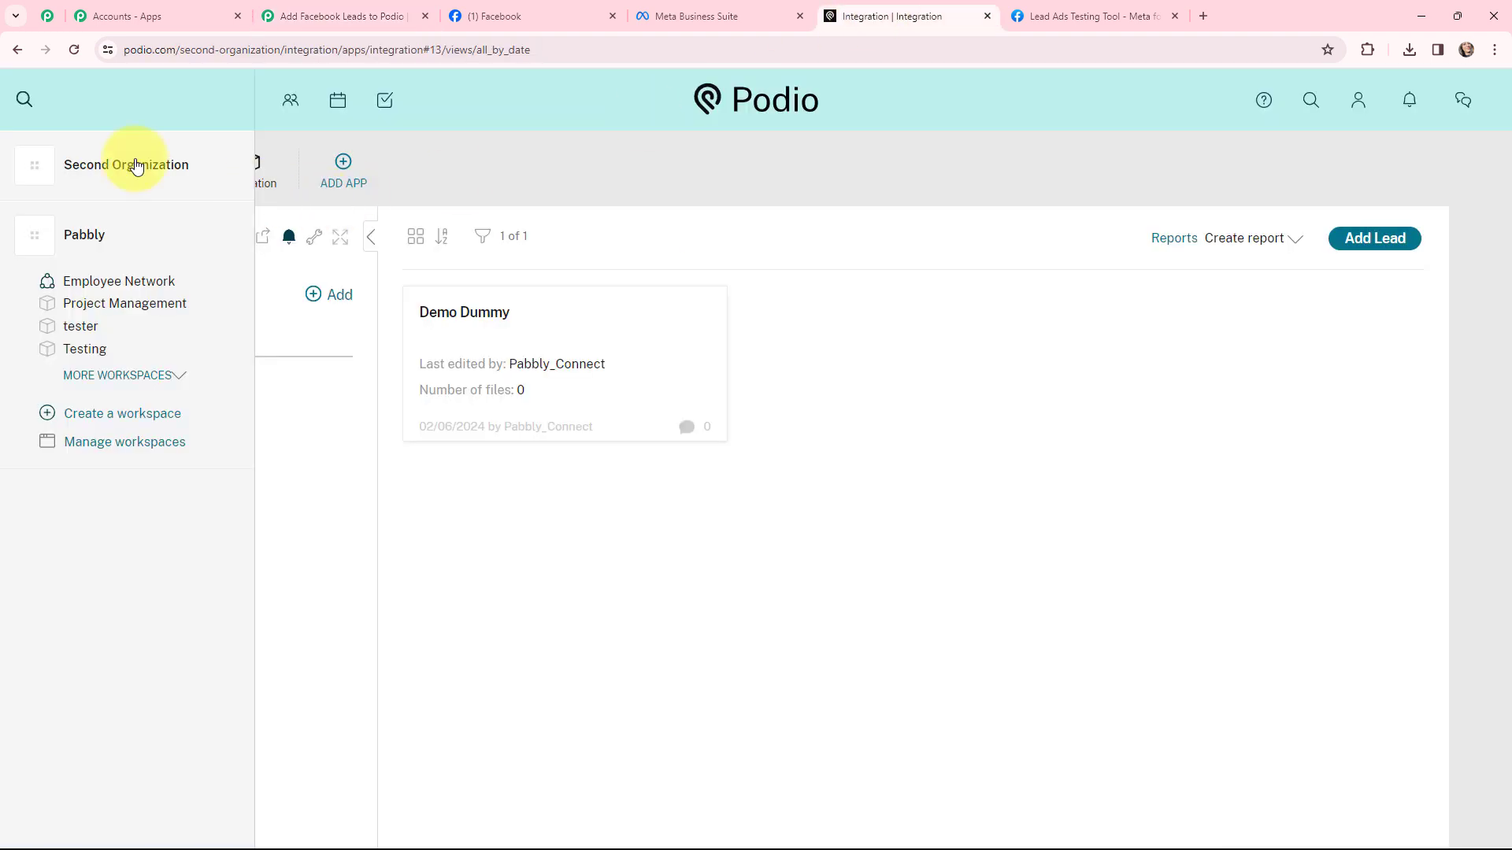
left_click(48, 170)
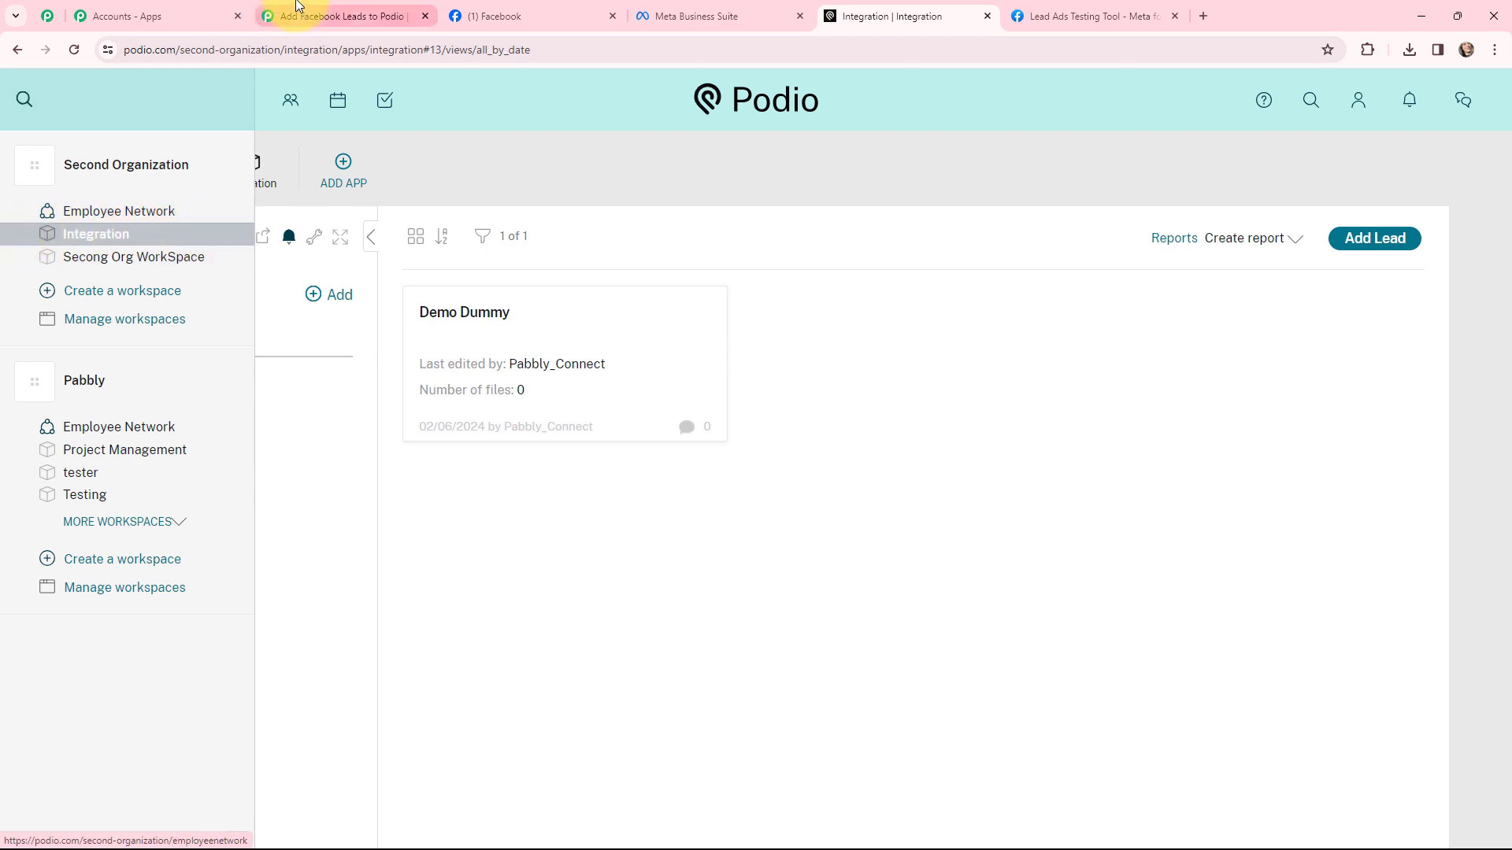
left_click(340, 16)
left_click(501, 532)
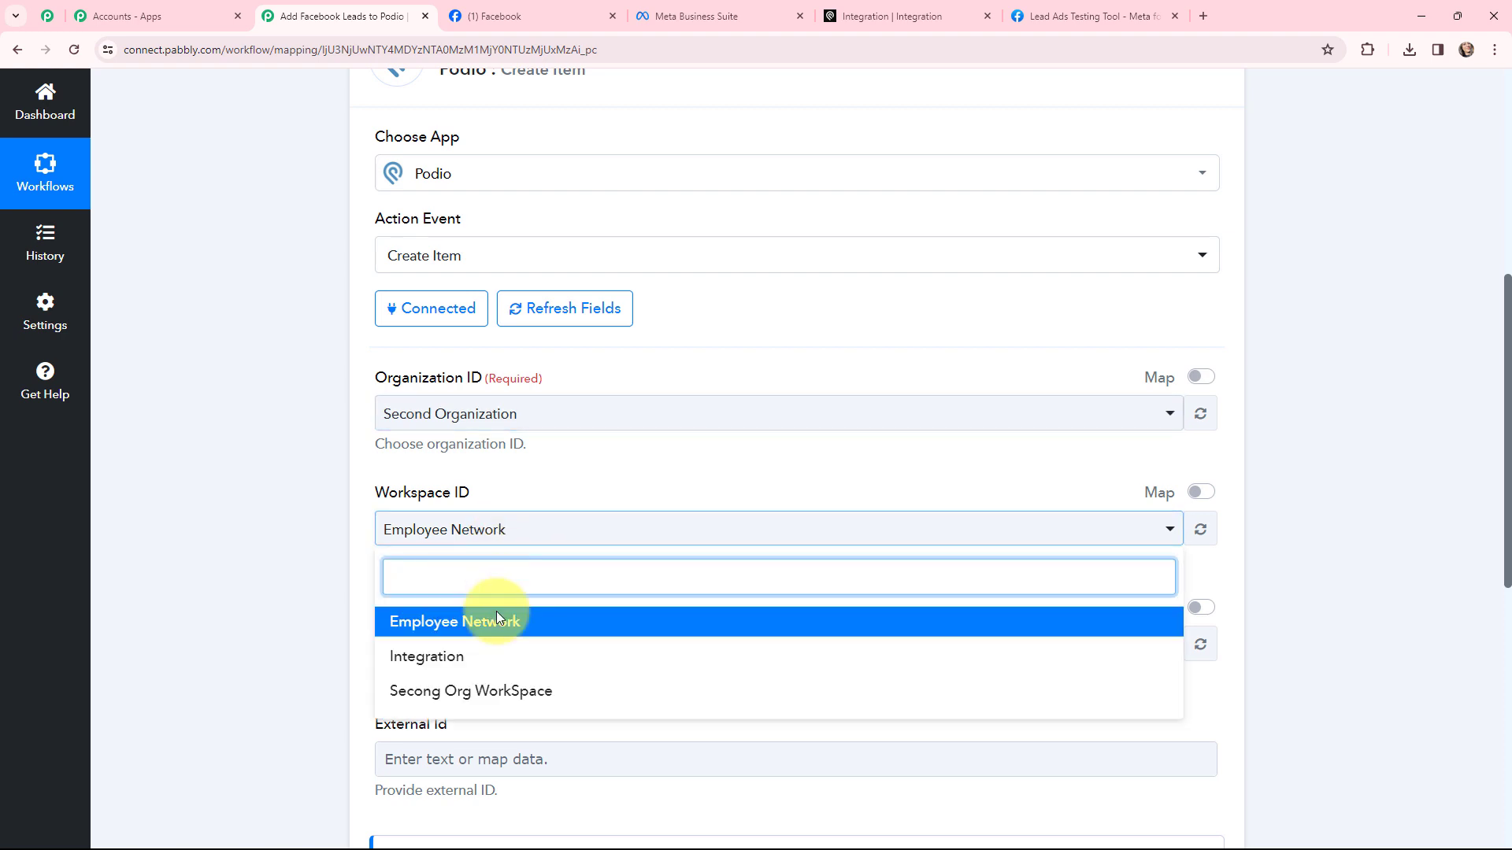
left_click(477, 656)
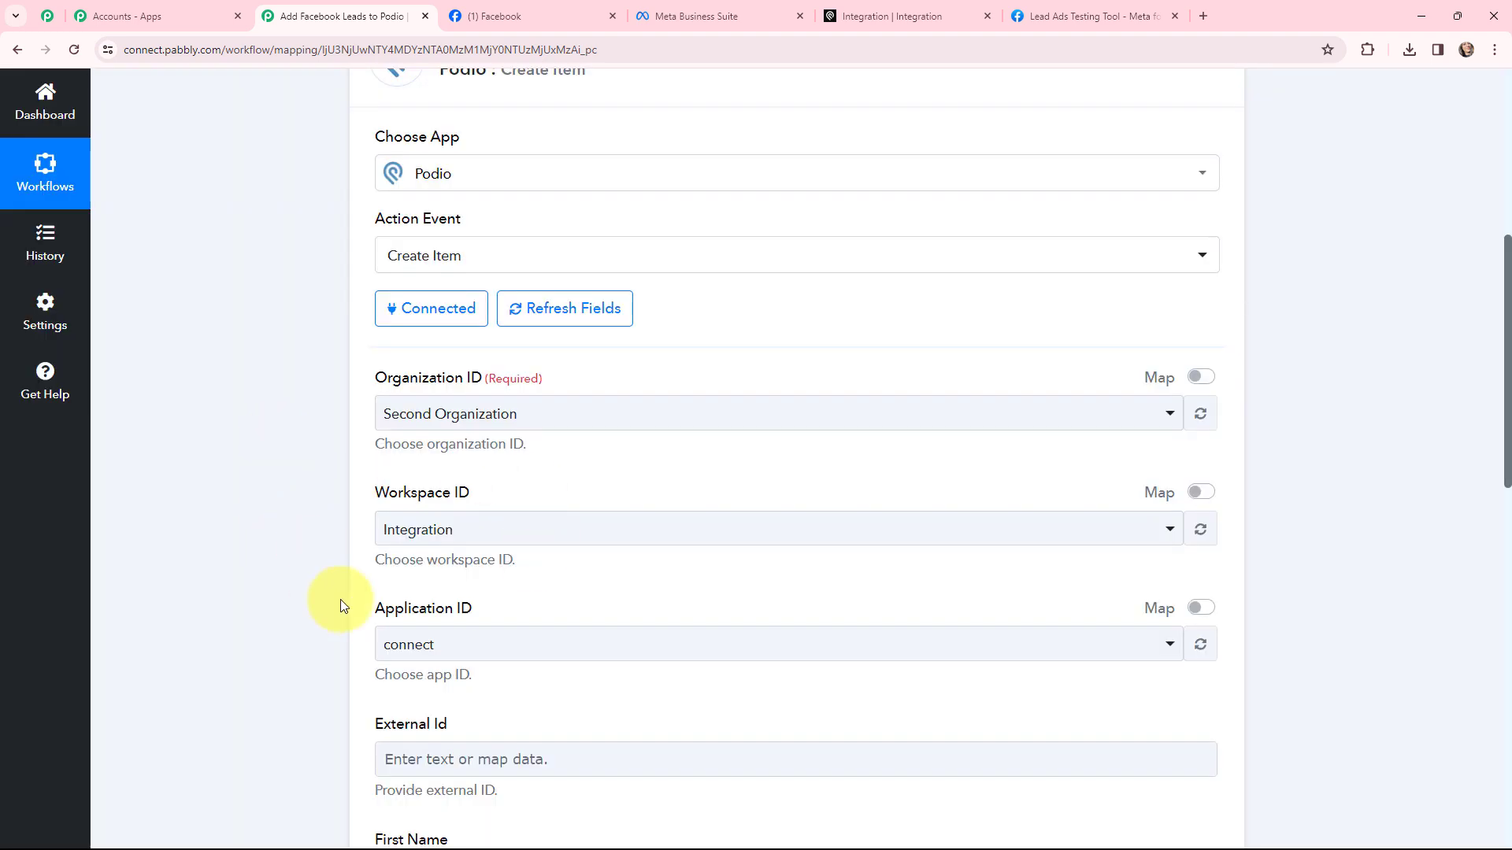
Step: Check the app in the Podio workspace and set the action's application ID to integration in Pabbly Connect
left_click(898, 16)
left_click(419, 10)
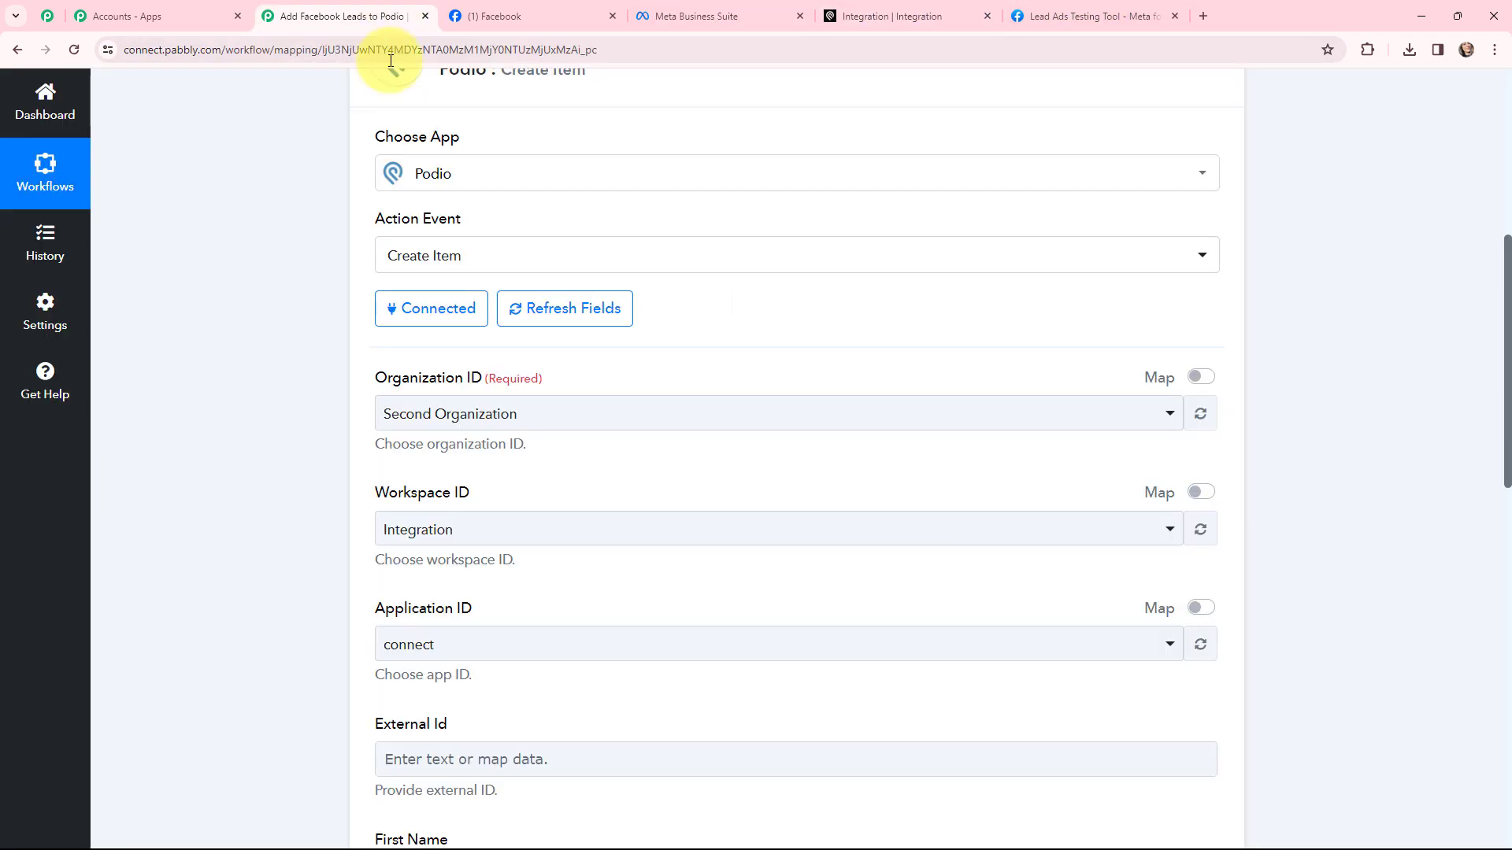
left_click(447, 644)
left_click(455, 768)
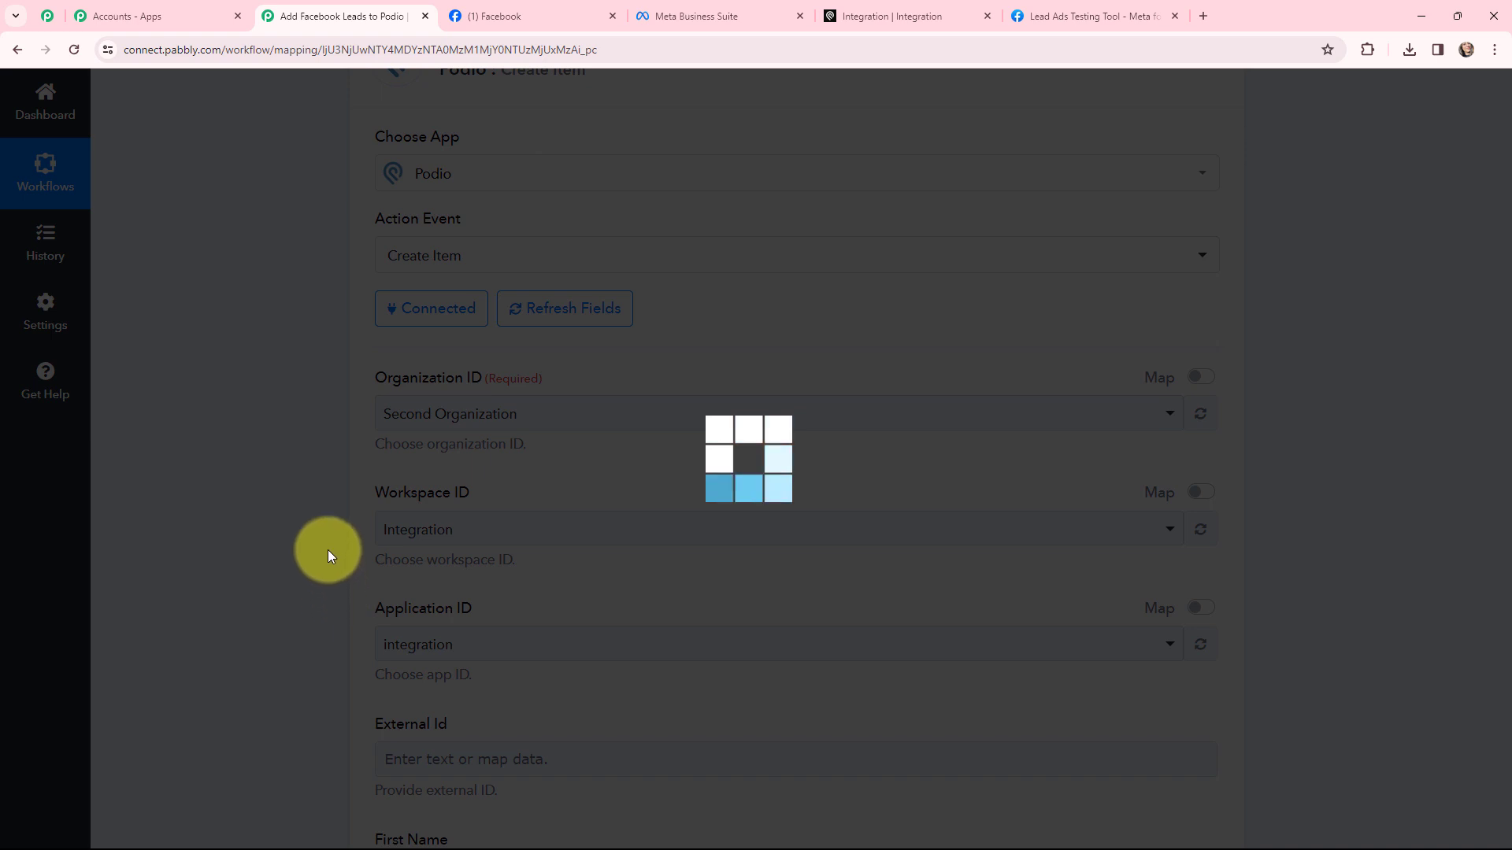
Step: Review the action's Name, Email and Phone fields and open the support thread linked below Name
scroll(299, 489, "down", 2)
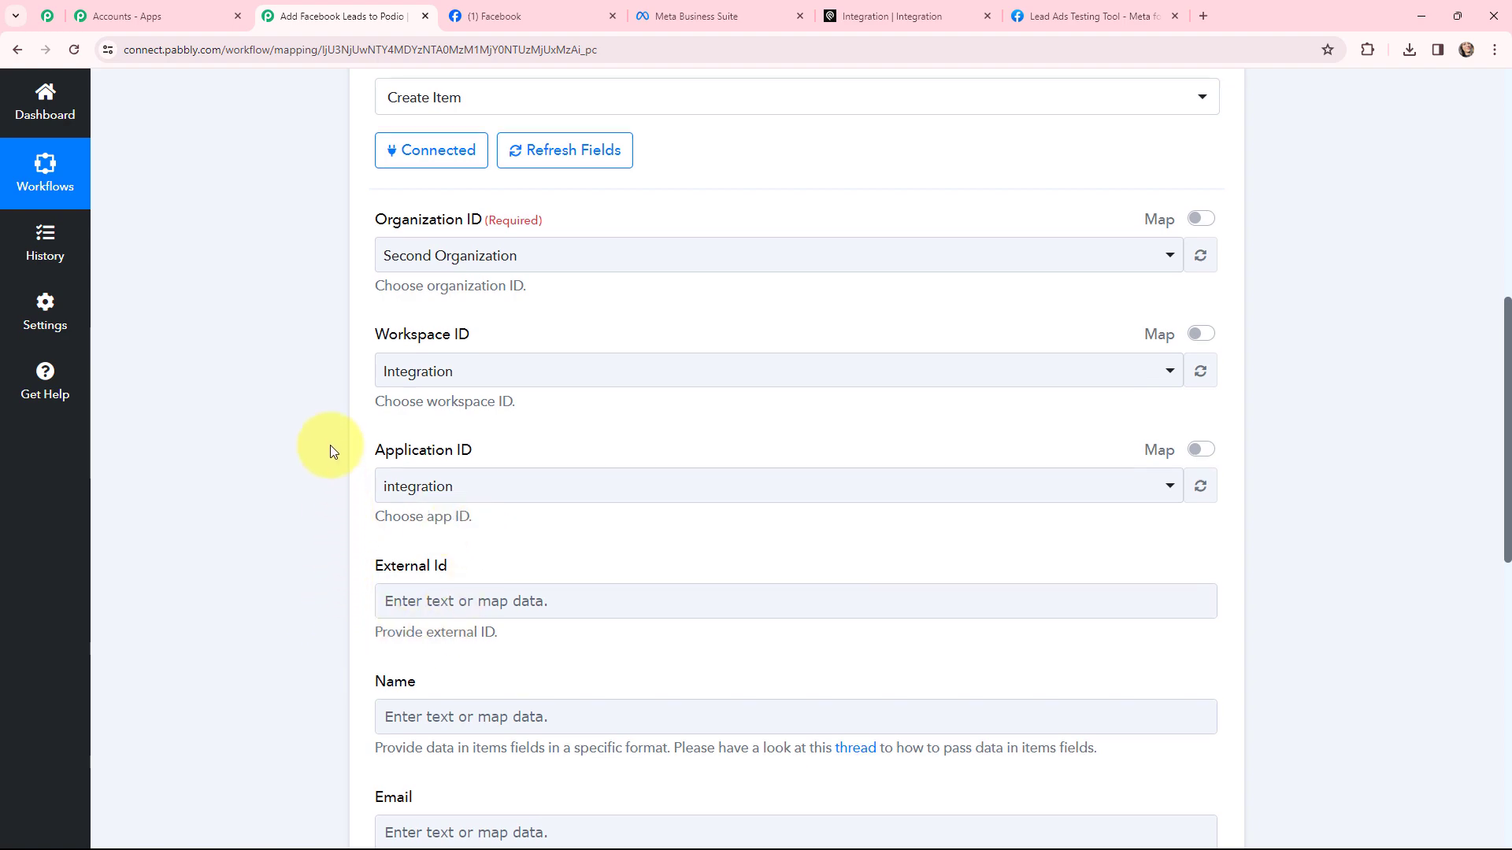
scroll(329, 446, "down", 7)
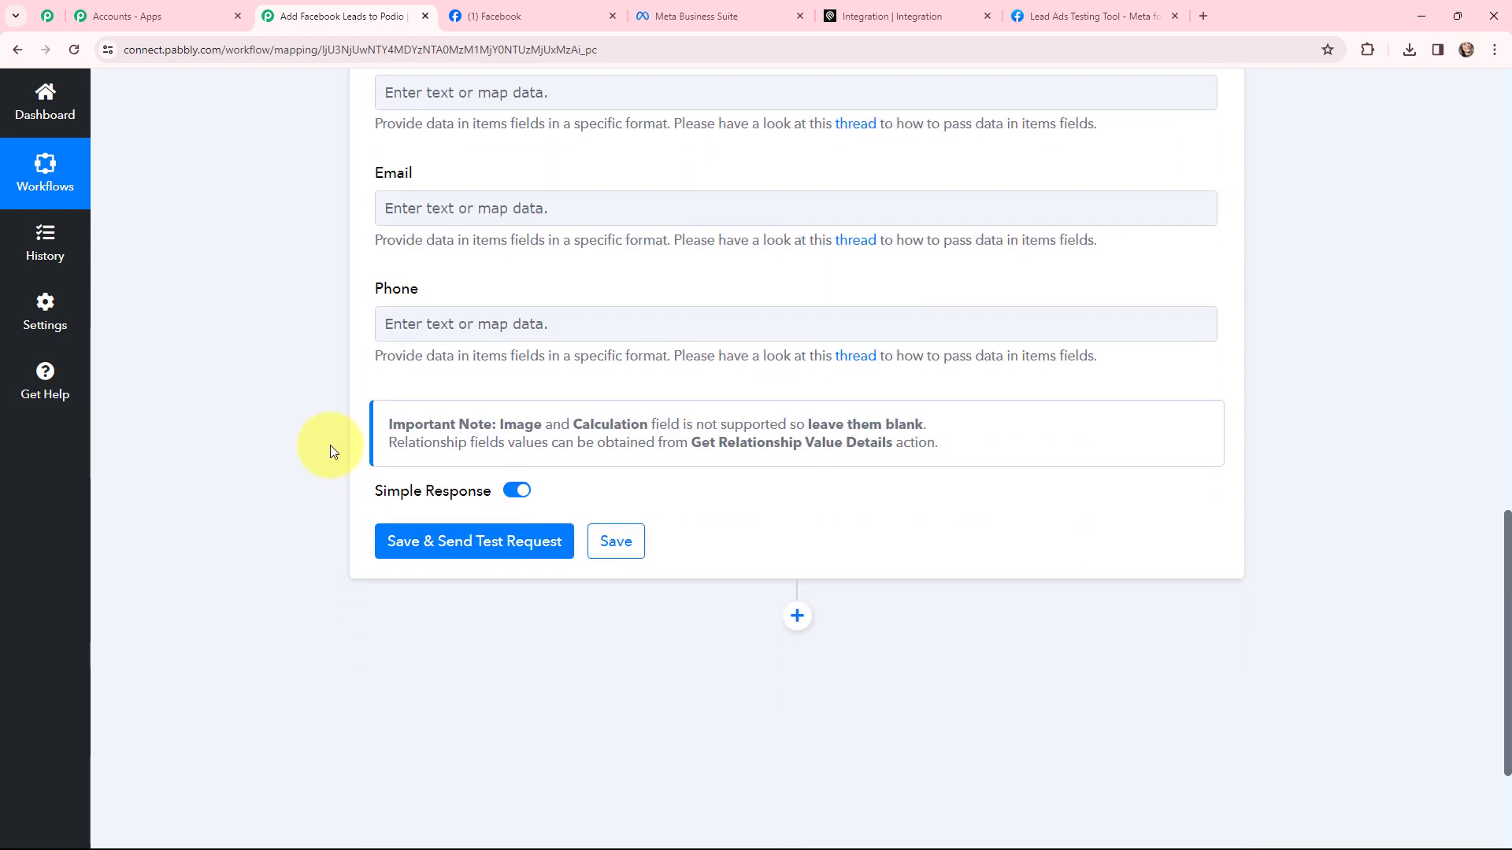
scroll(329, 446, "up", 1)
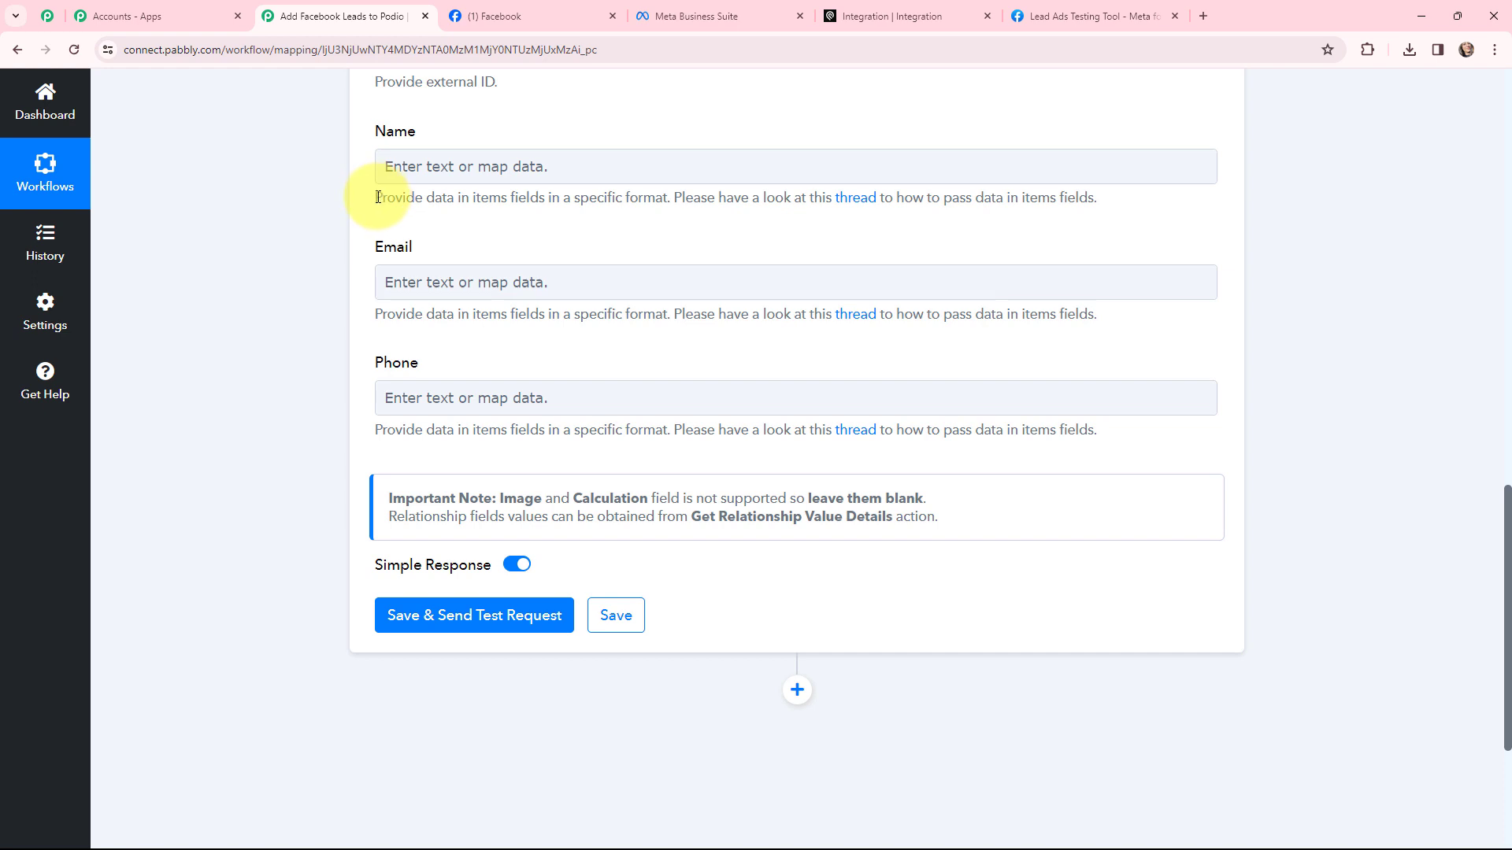
left_click_drag(376, 197, 1102, 197)
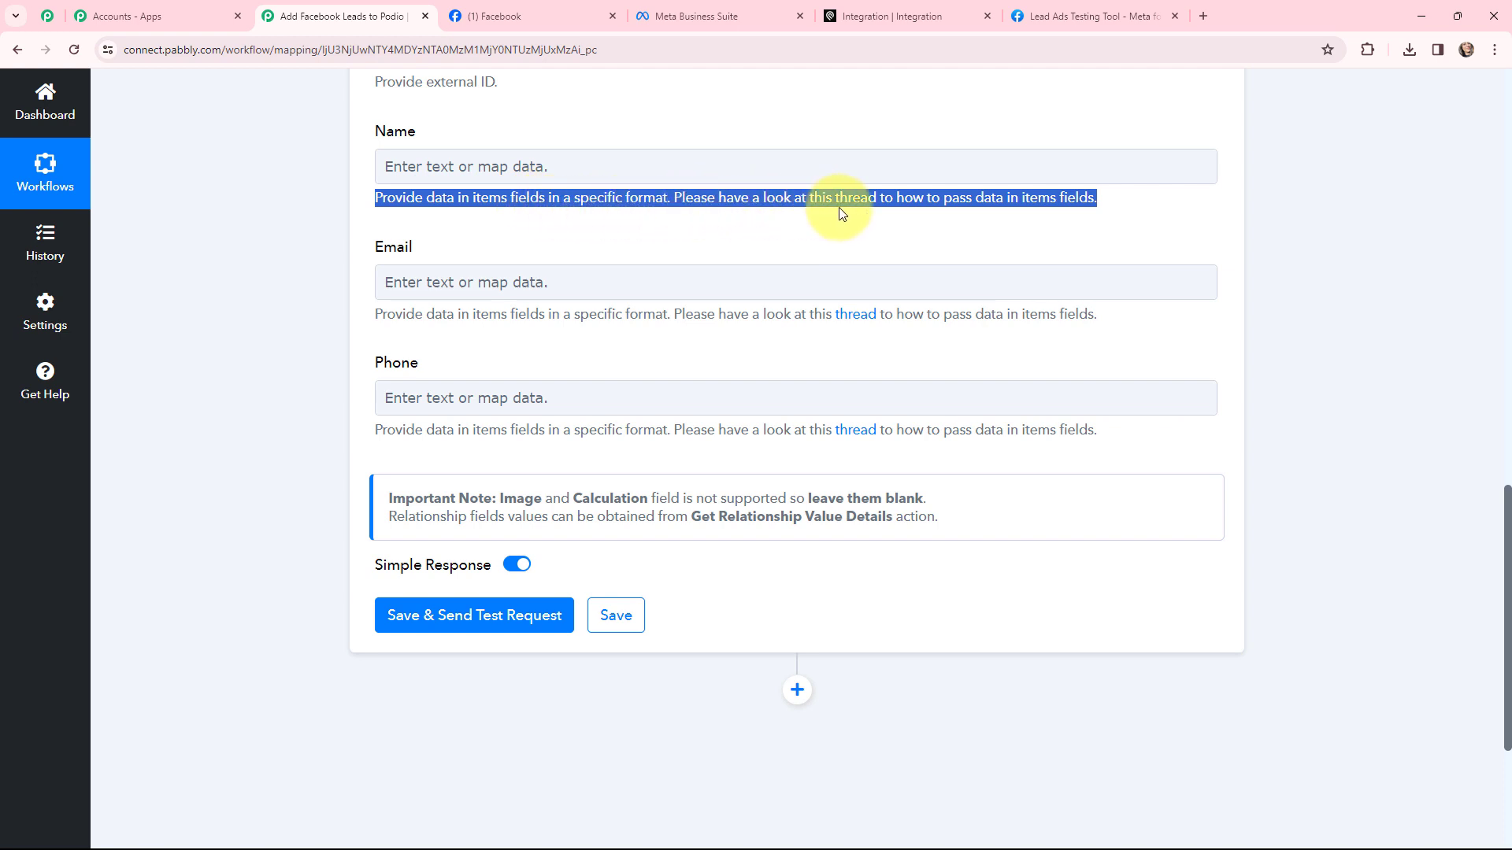
left_click(1000, 235)
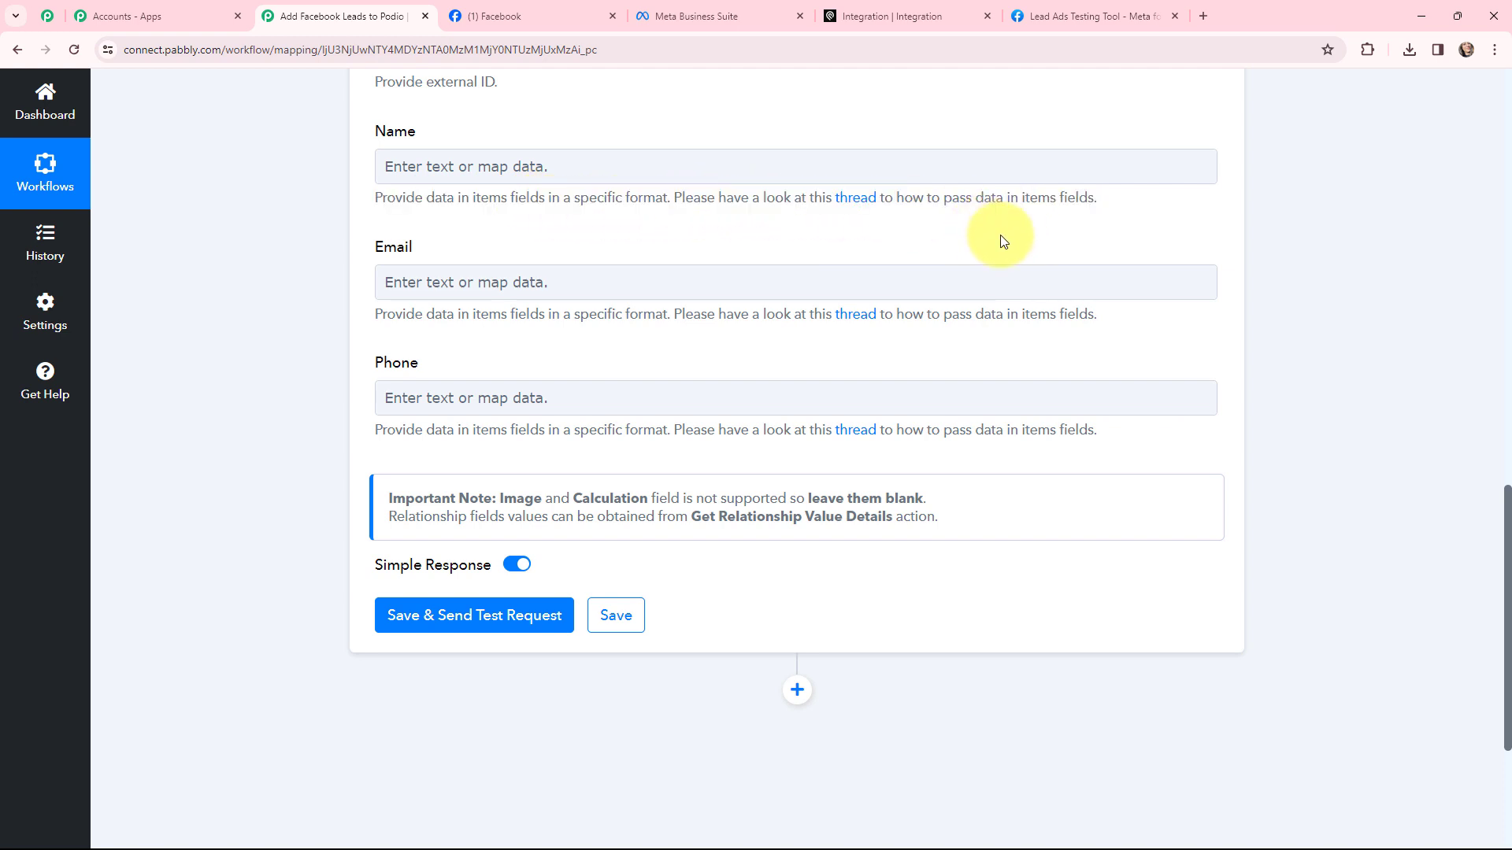
left_click(859, 206)
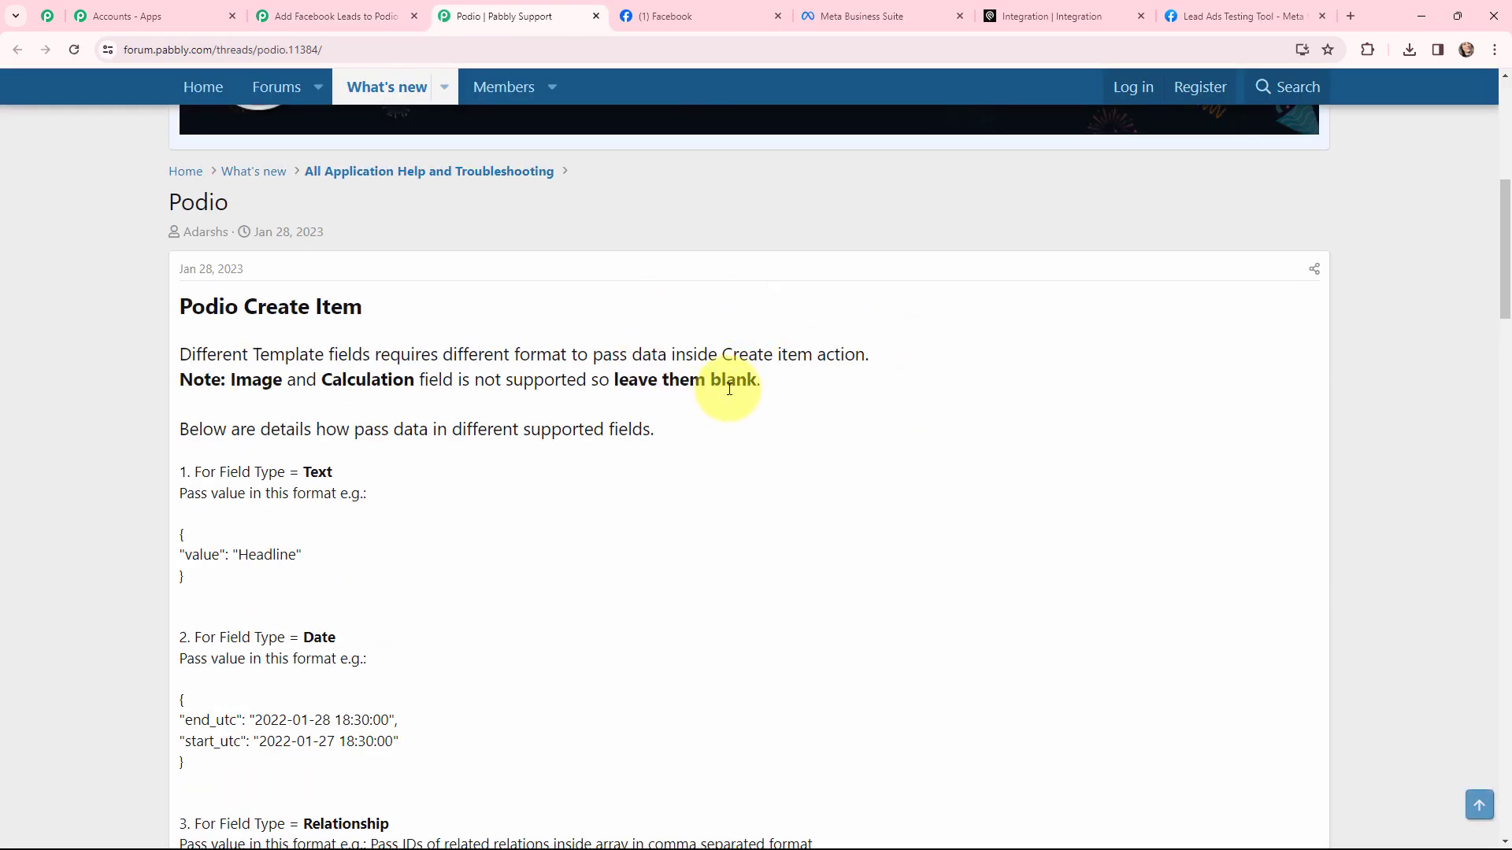
Step: Examine the Podio Create Item thread for the formats required by the text, phone and email field types
scroll(729, 389, "down", 1)
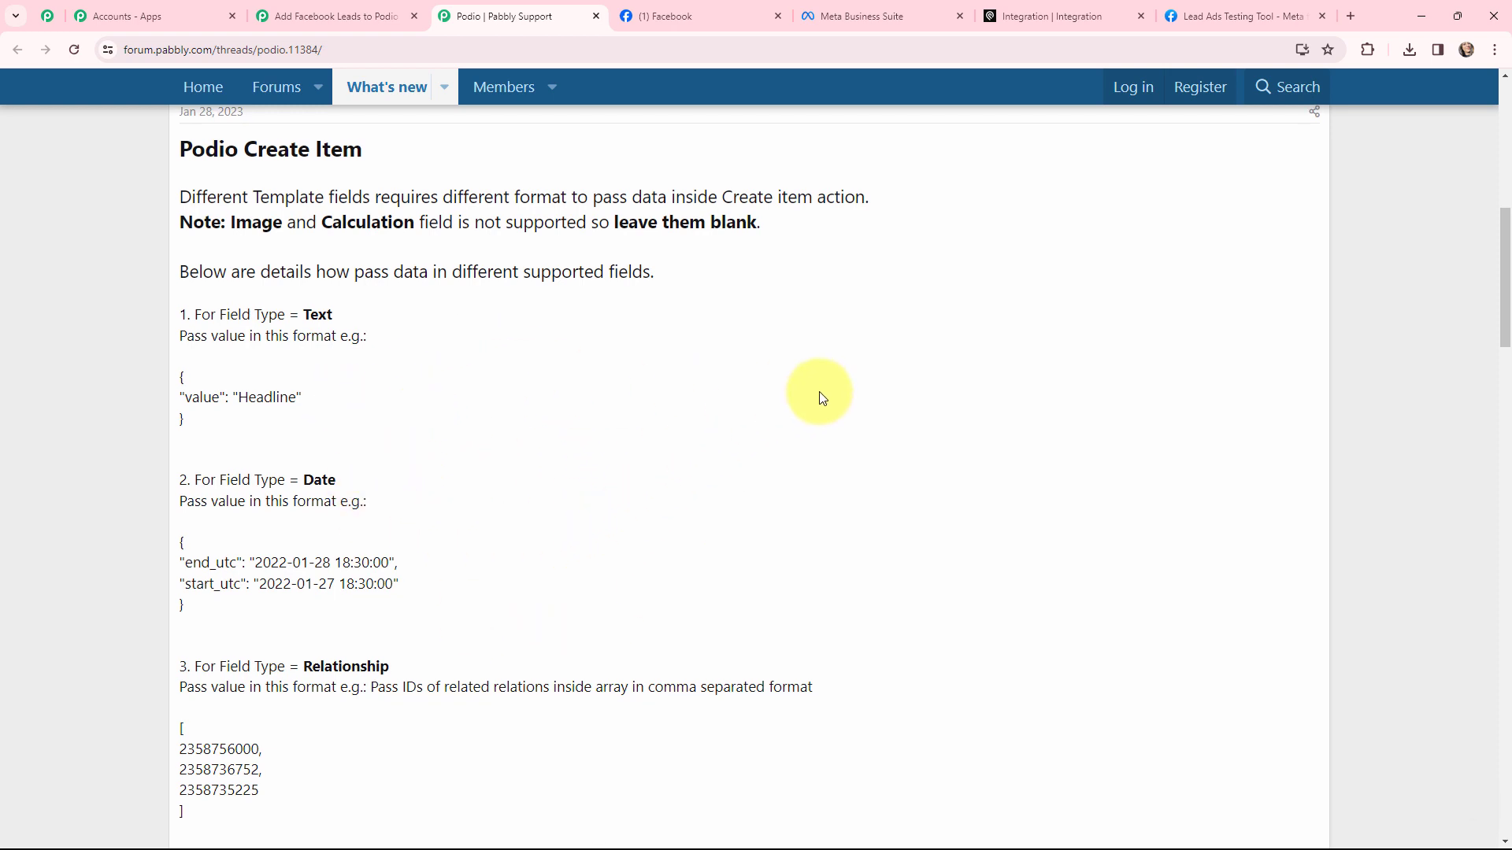
scroll(819, 398, "down", 2)
key("ctrl+shift+Tab")
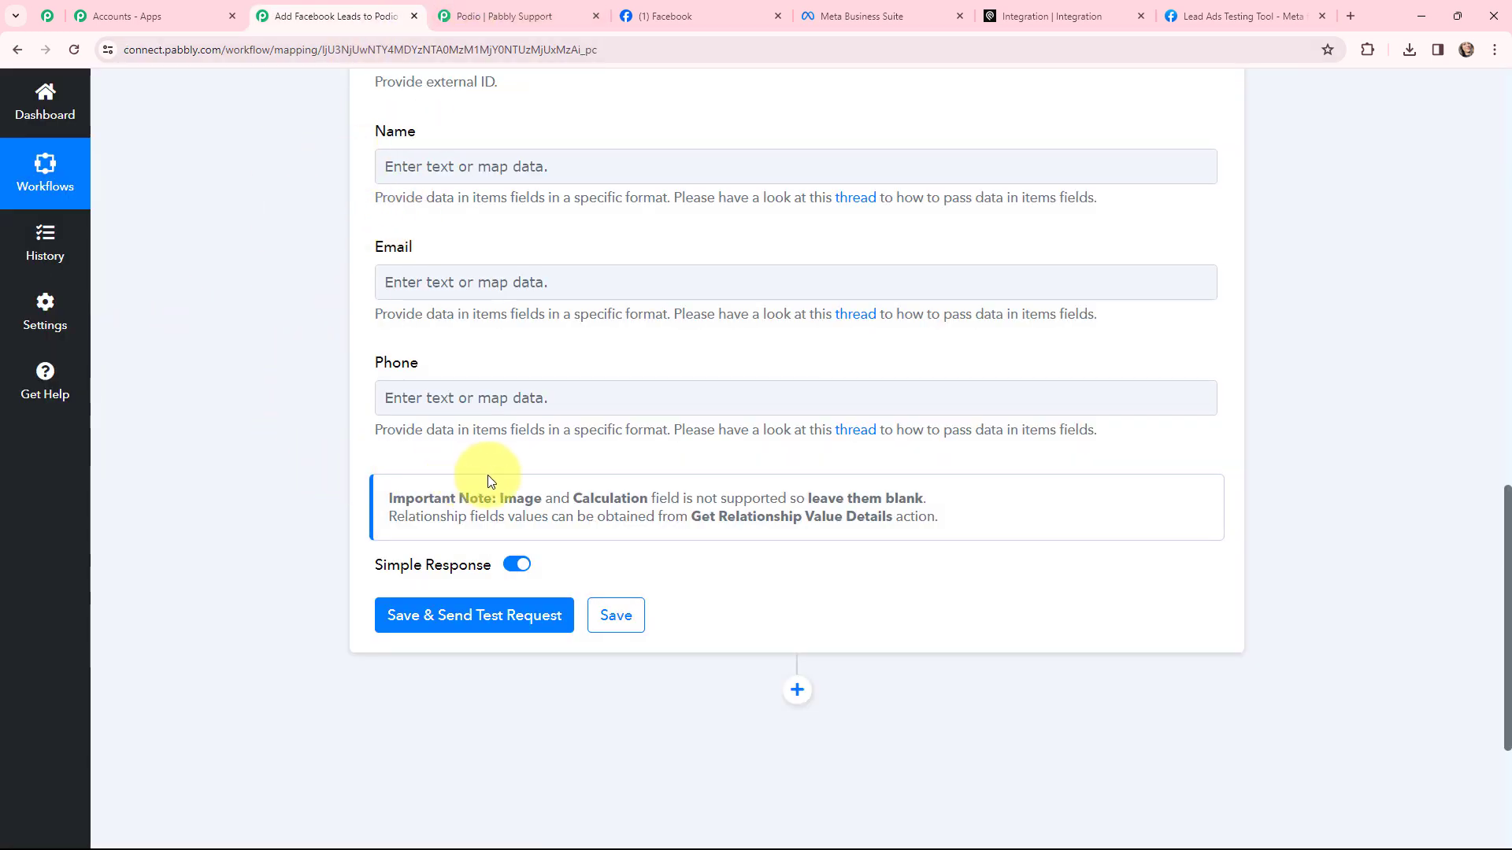
left_click(480, 16)
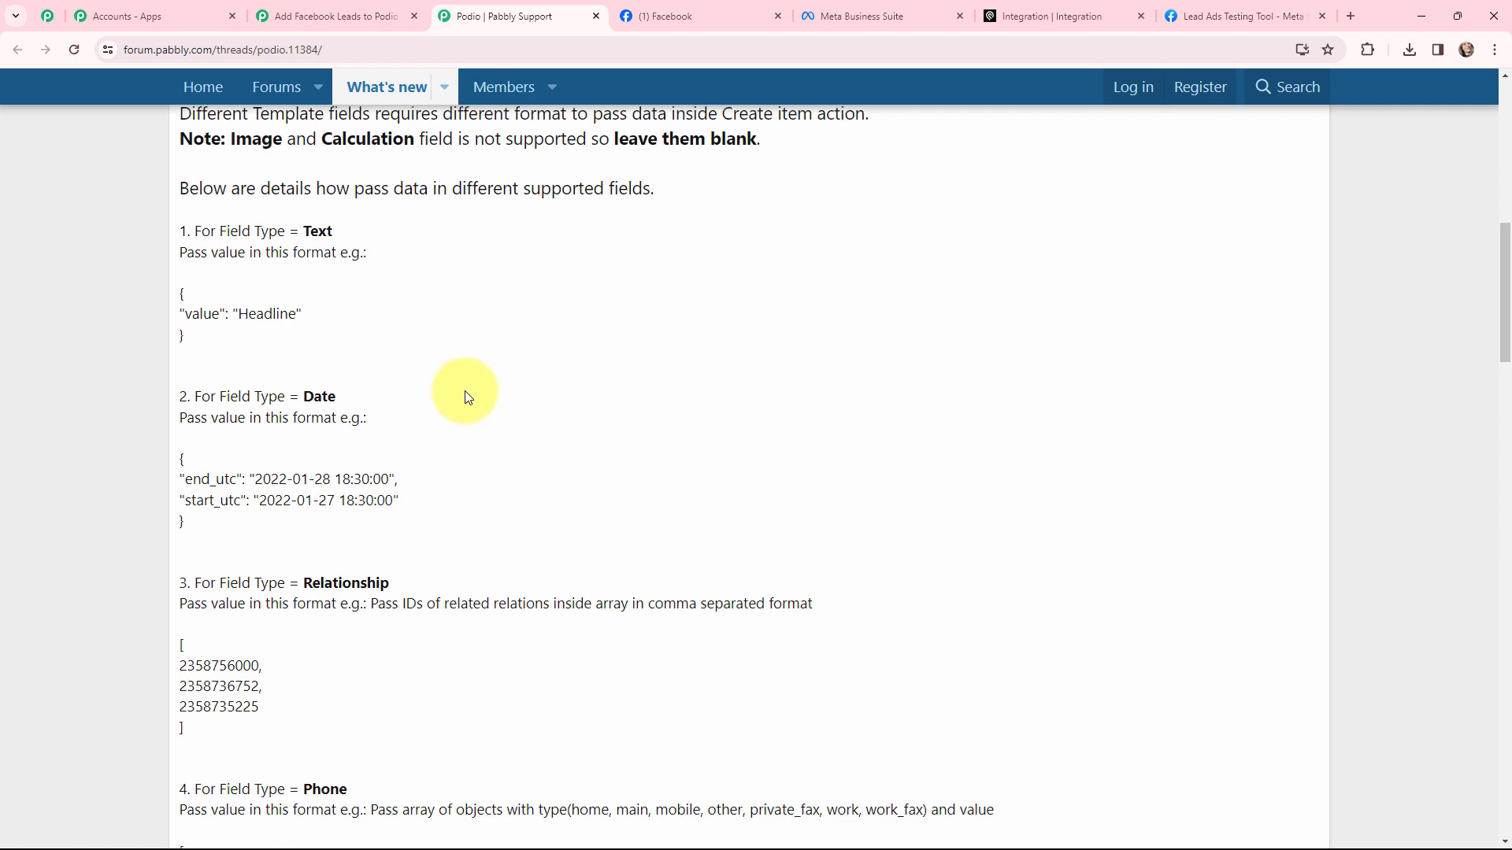
scroll(464, 394, "down", 4)
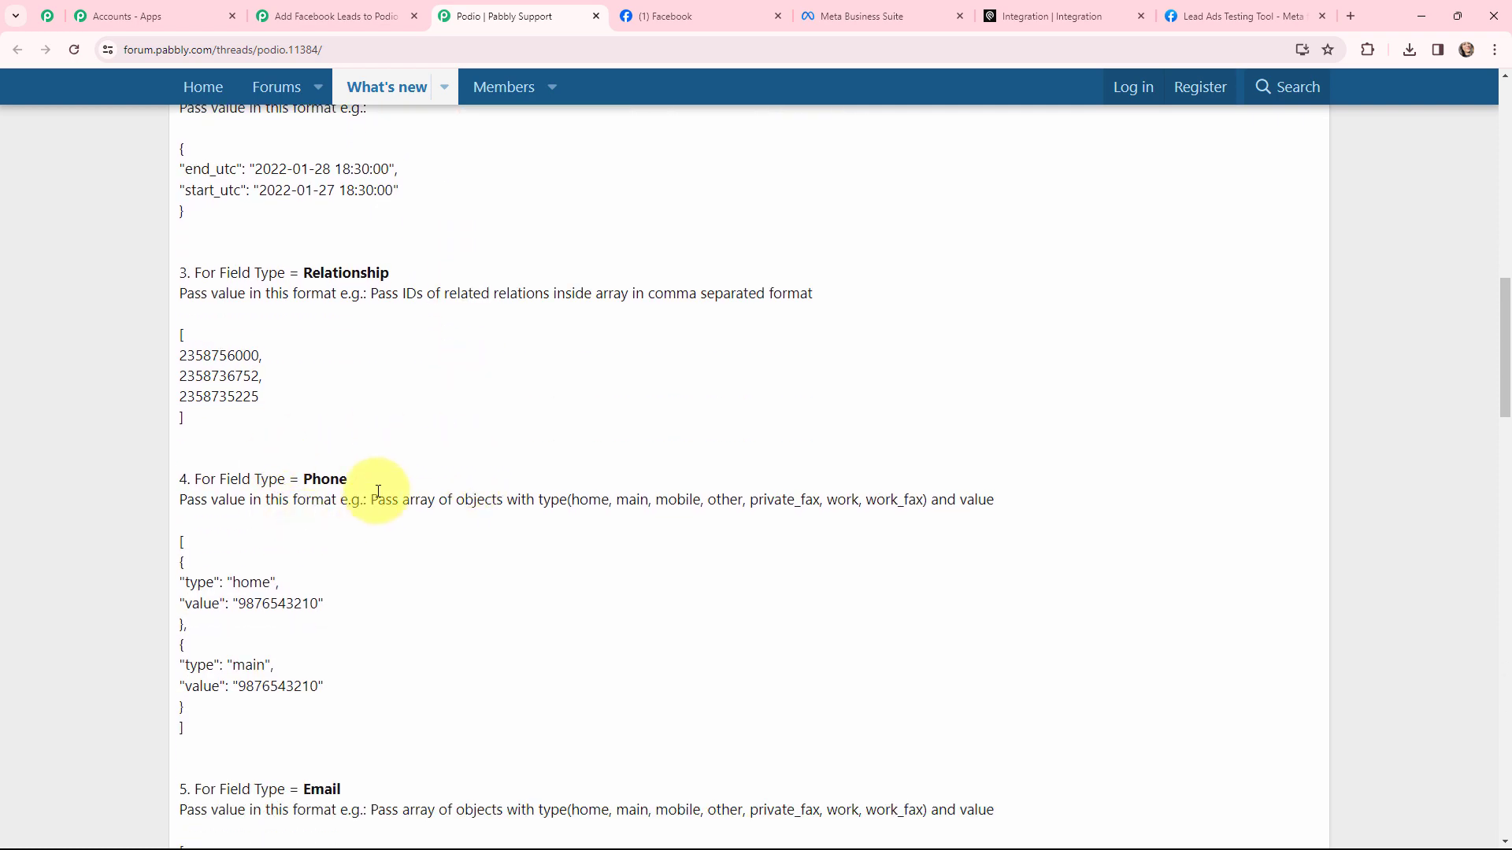
scroll(381, 489, "down", 3)
scroll(543, 454, "up", 9)
scroll(543, 454, "down", 1)
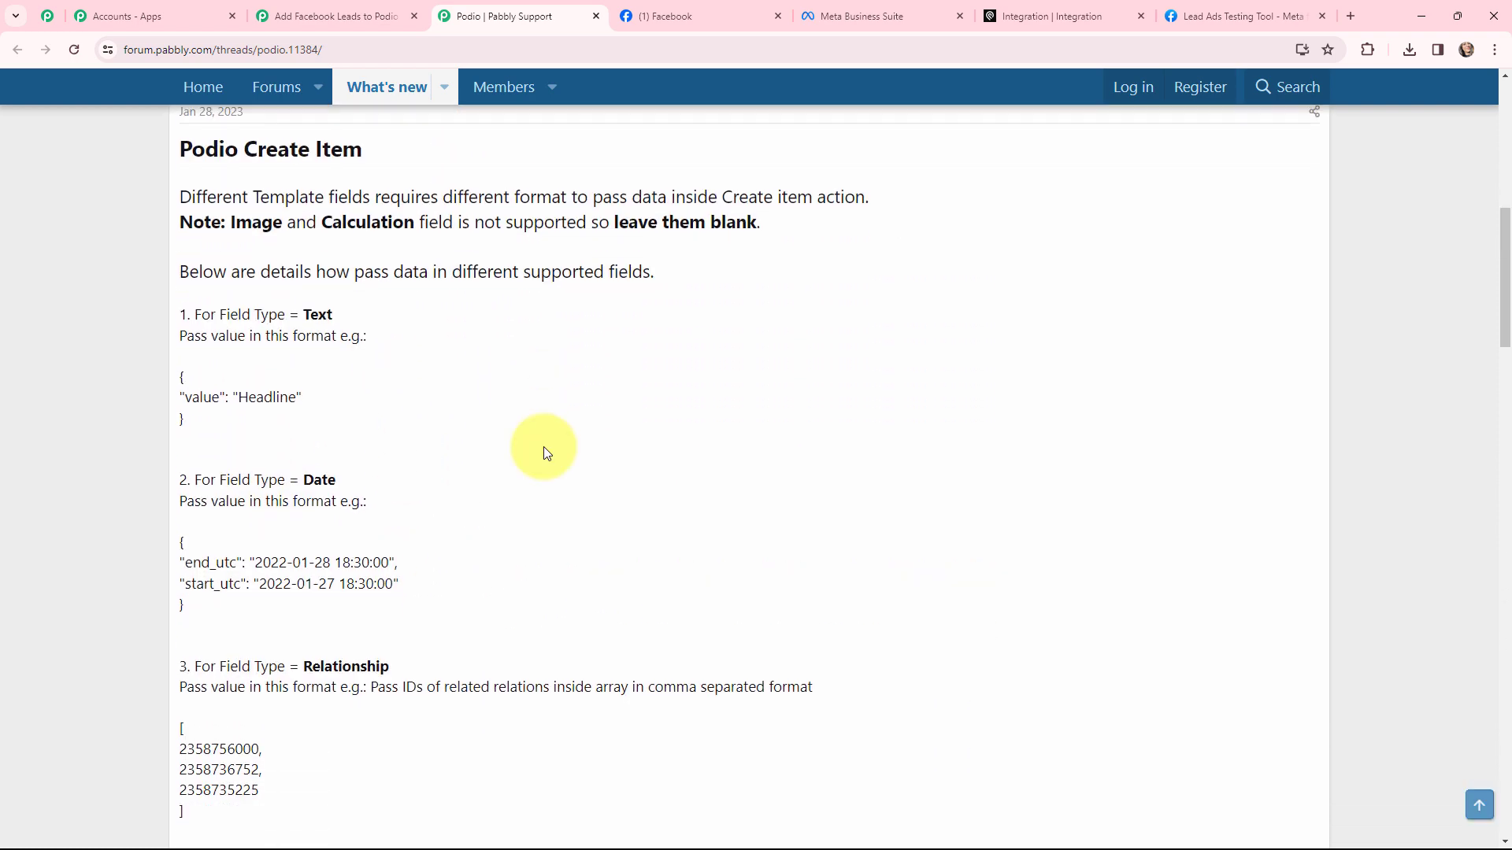
scroll(464, 367, "down", 6)
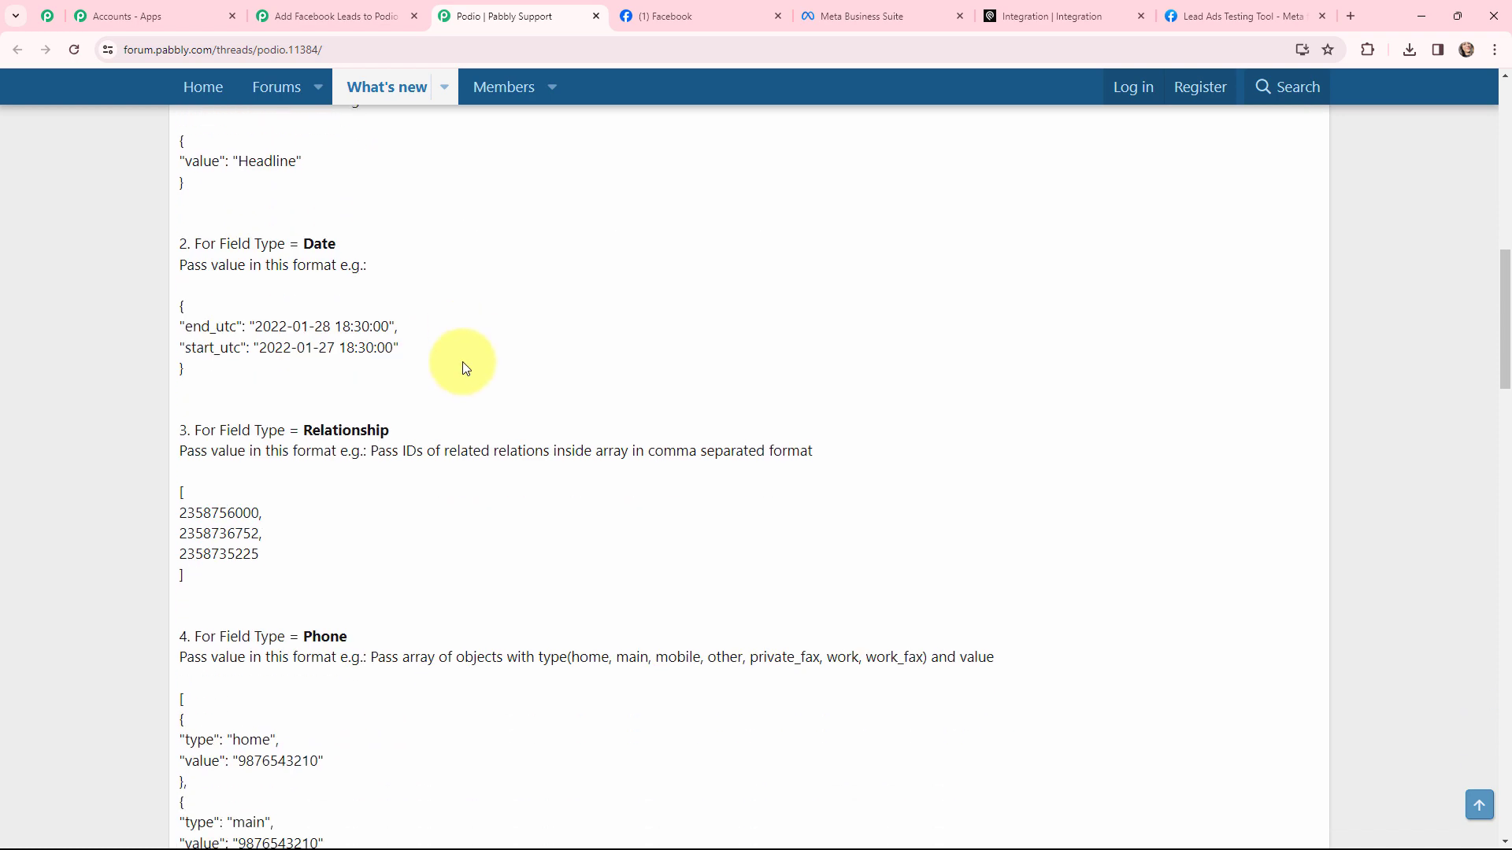
scroll(345, 534, "down", 1)
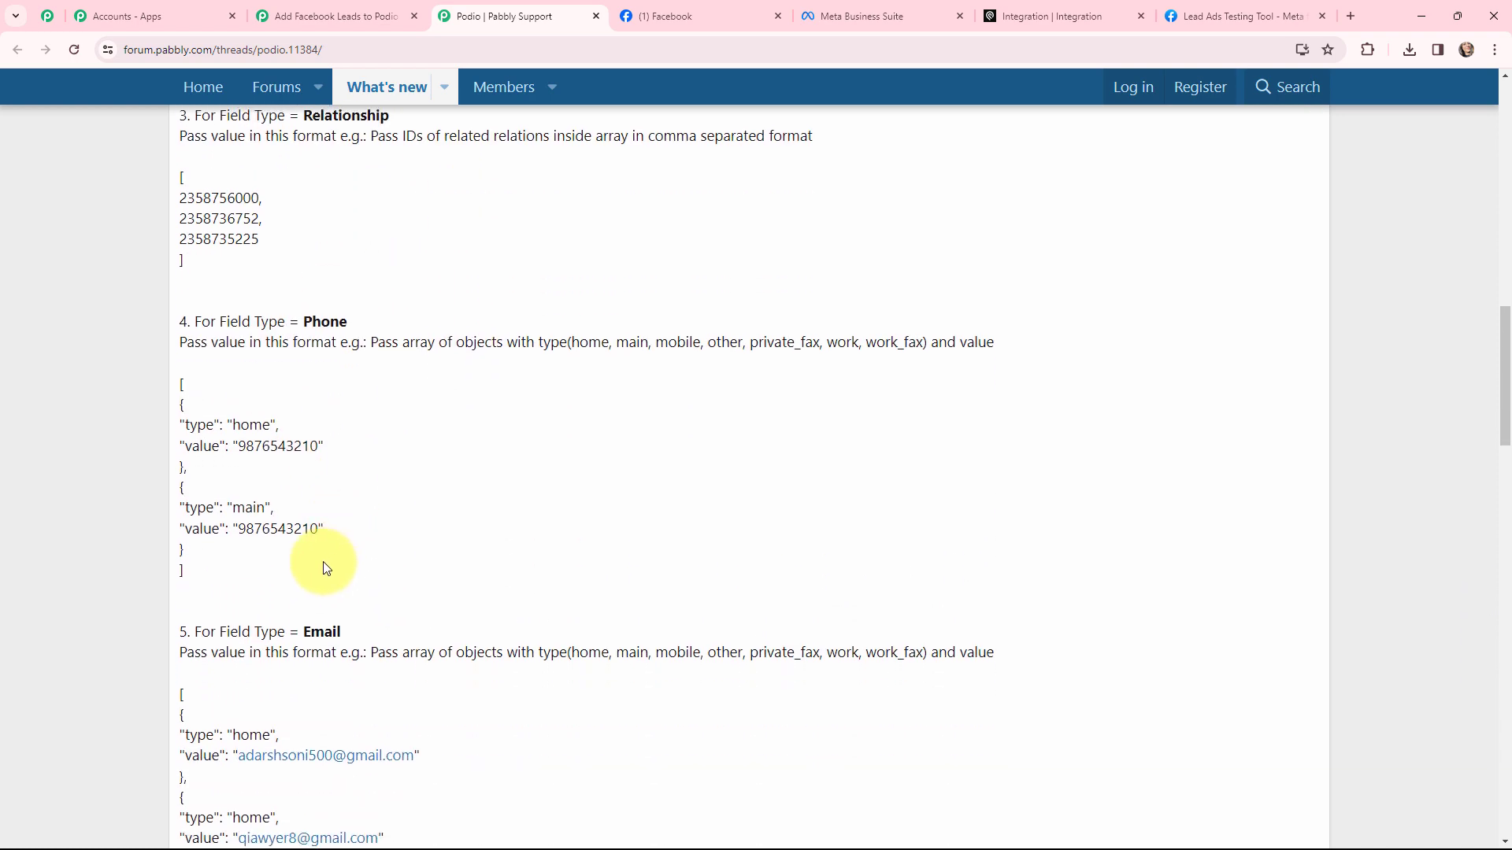
scroll(433, 630, "down", 1)
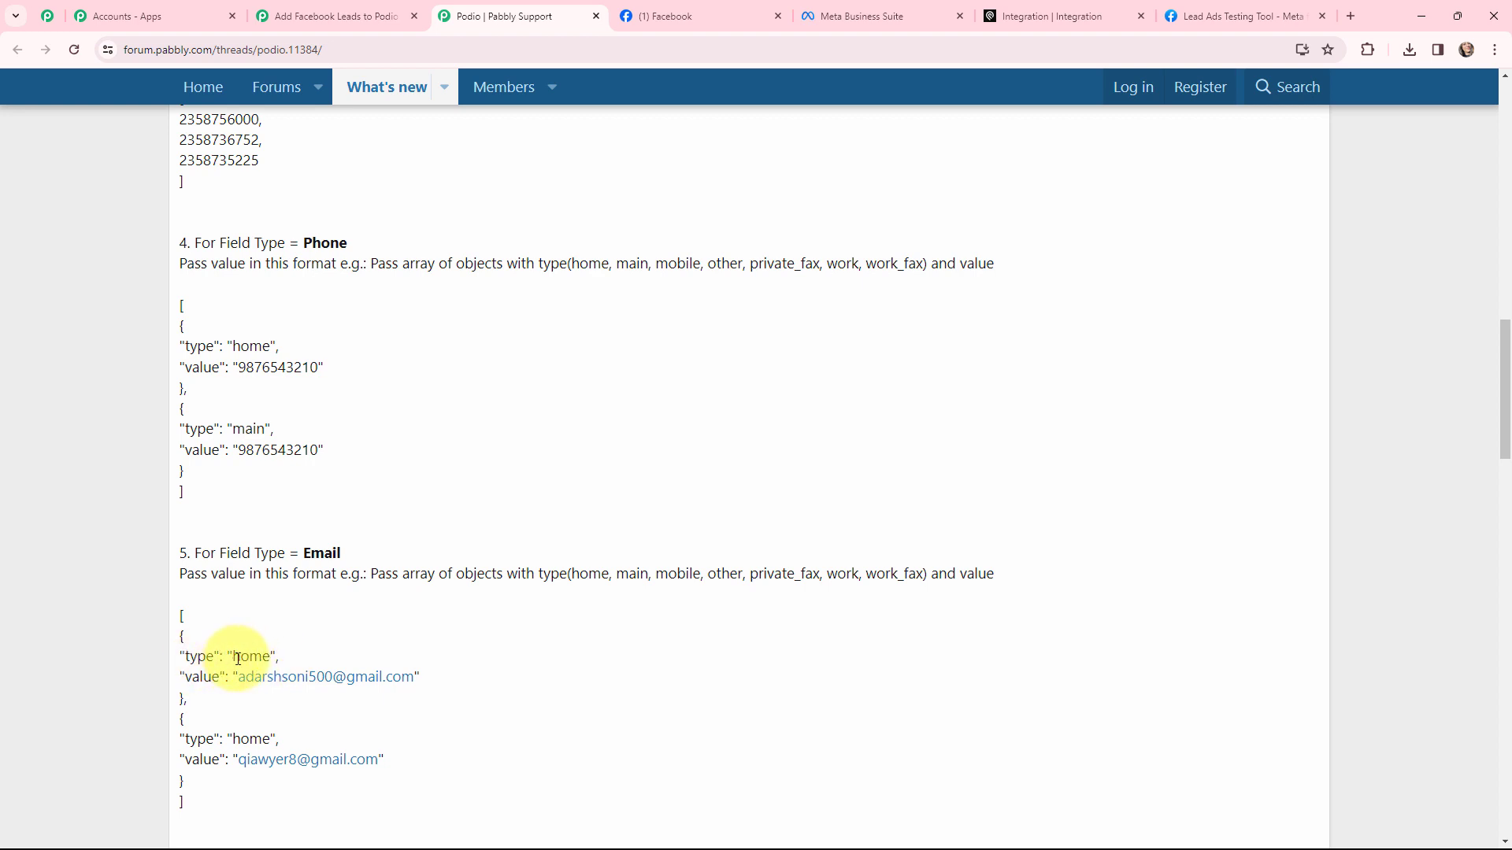
Step: Return to the Pabbly Connect workflow, save the Podio action with its mapped fields and send a test request
left_click(337, 16)
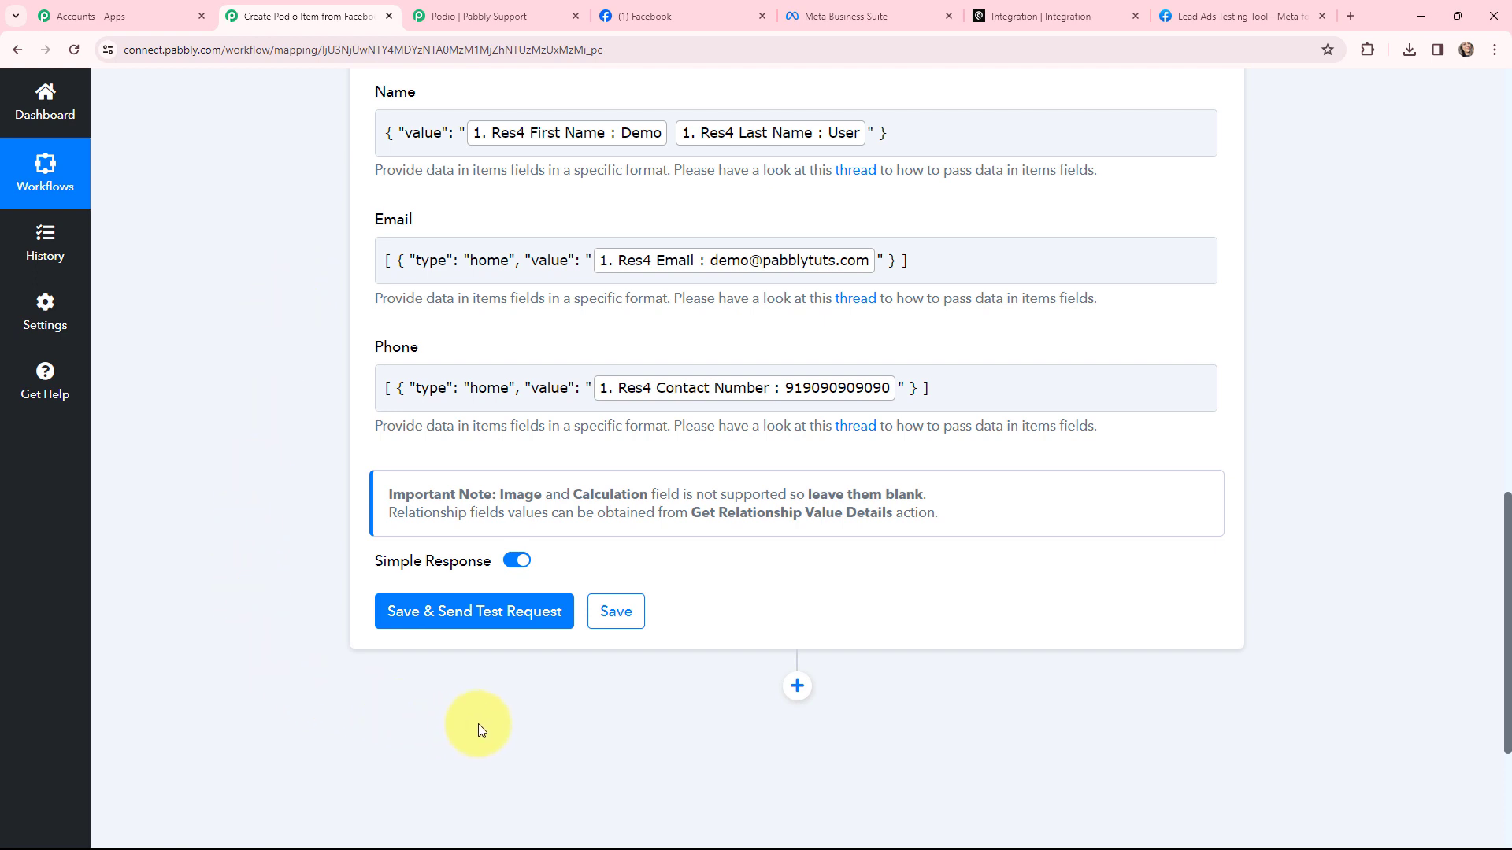
left_click(480, 612)
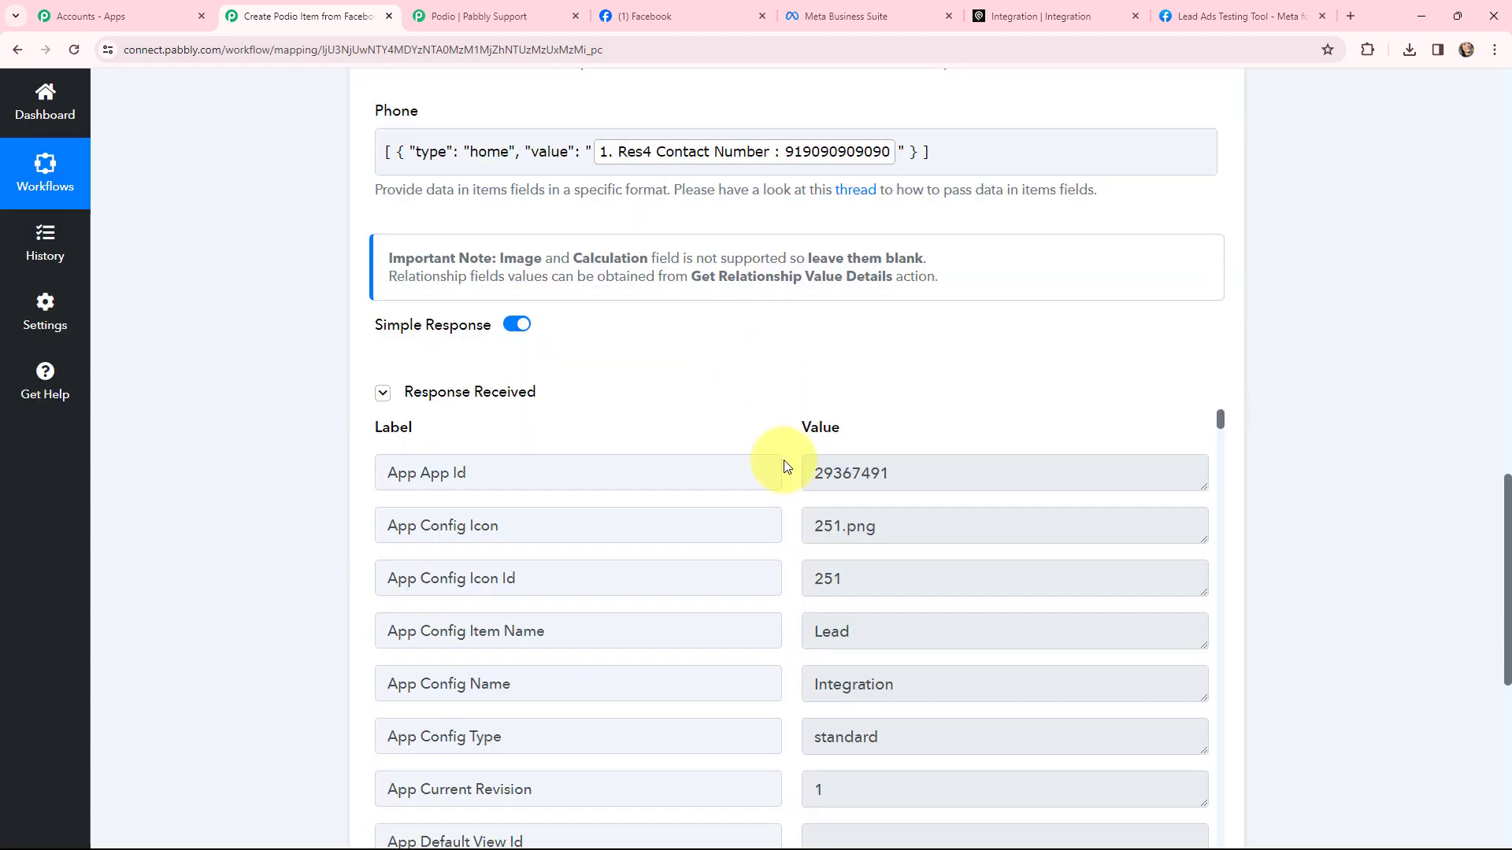
scroll(786, 466, "up", 1)
scroll(784, 463, "down", 4)
scroll(784, 463, "up", 3)
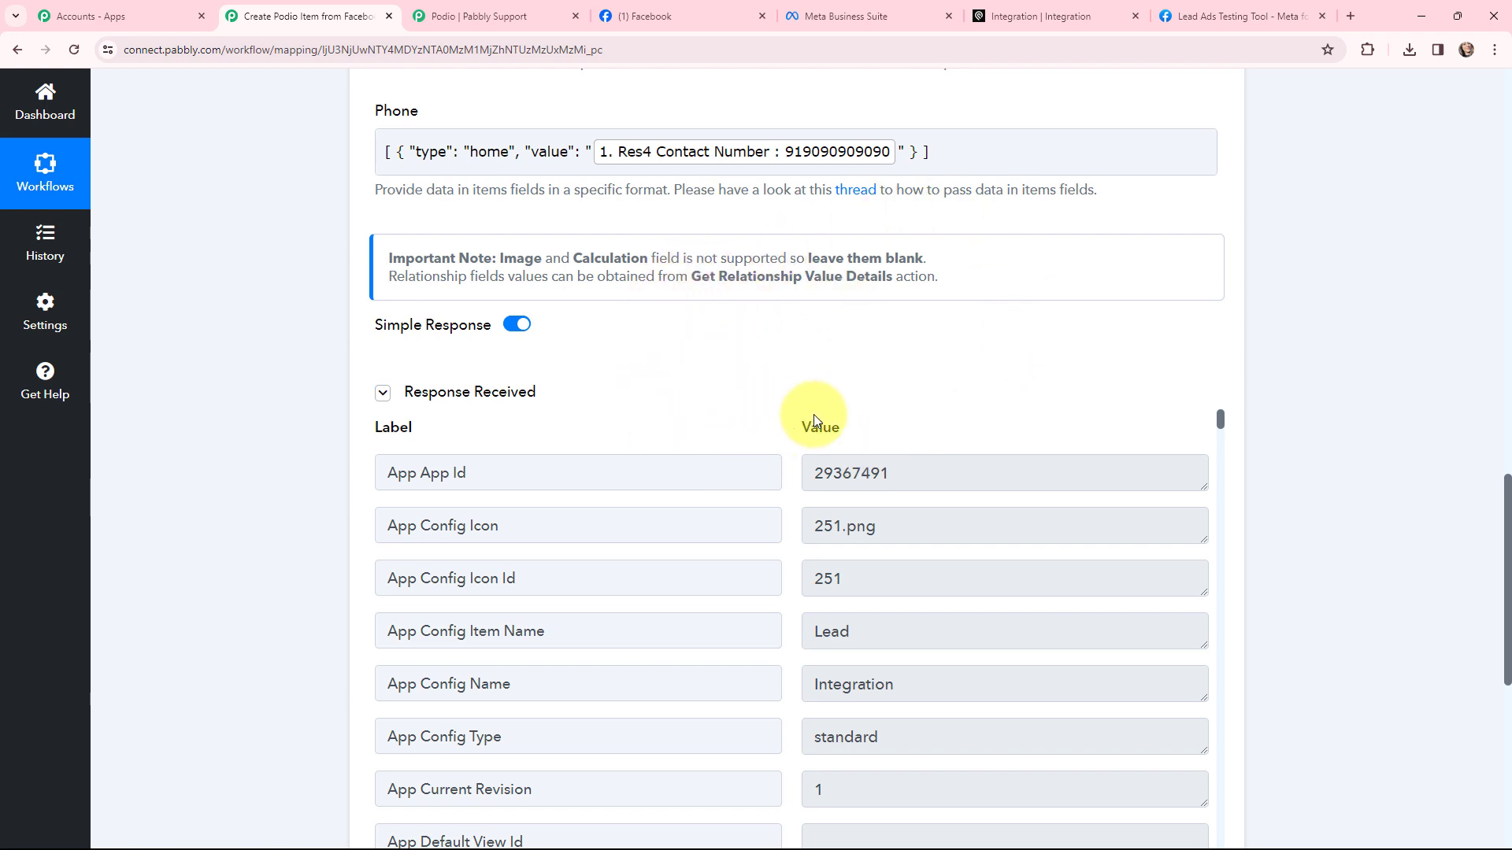
Step: Switch to Podio, reload the Integration app's item list and open the newly created lead item
left_click(1031, 14)
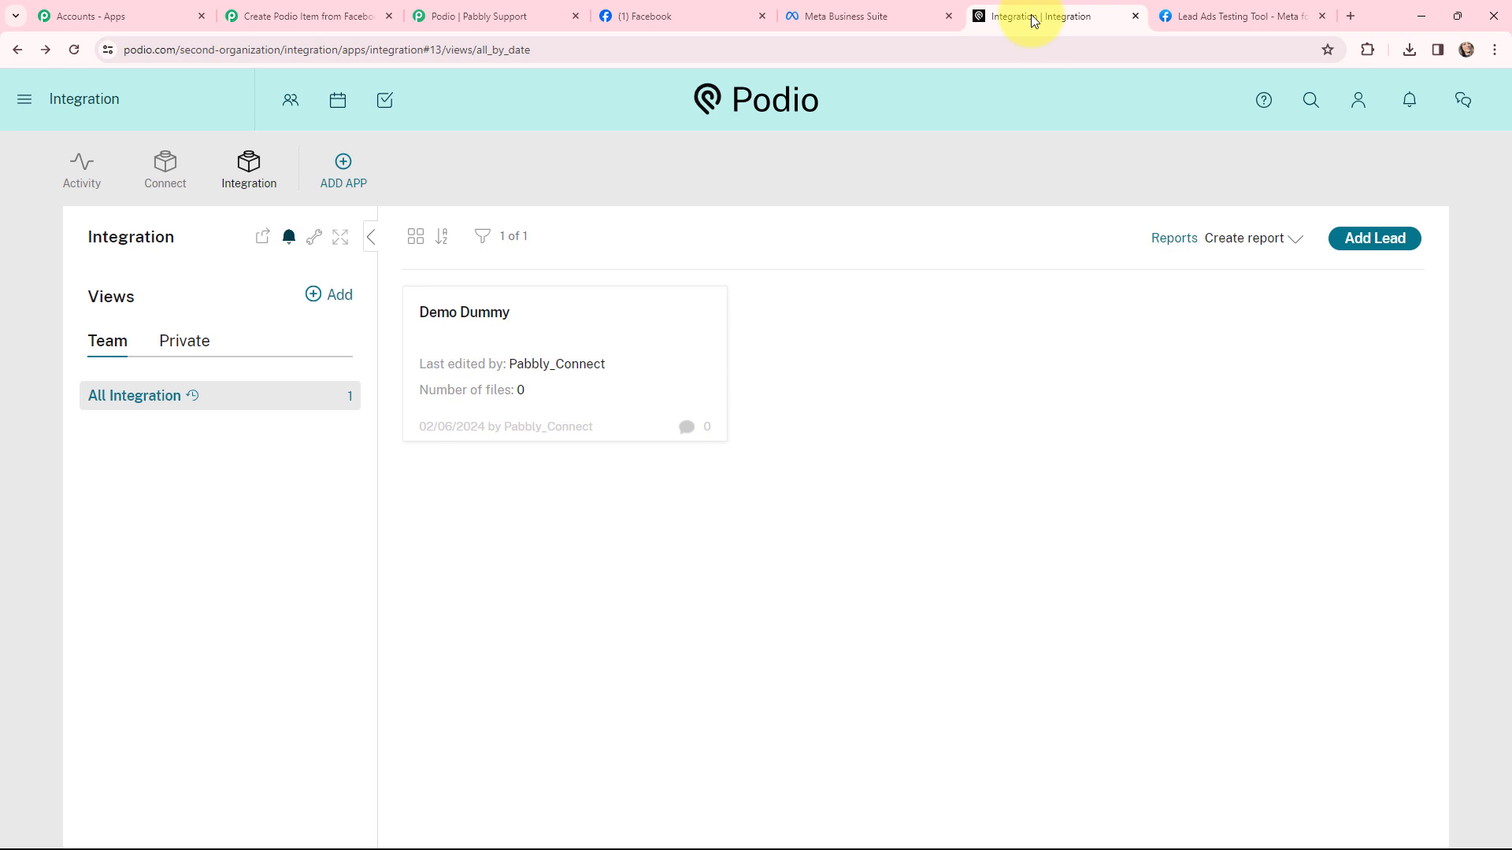
left_click(75, 49)
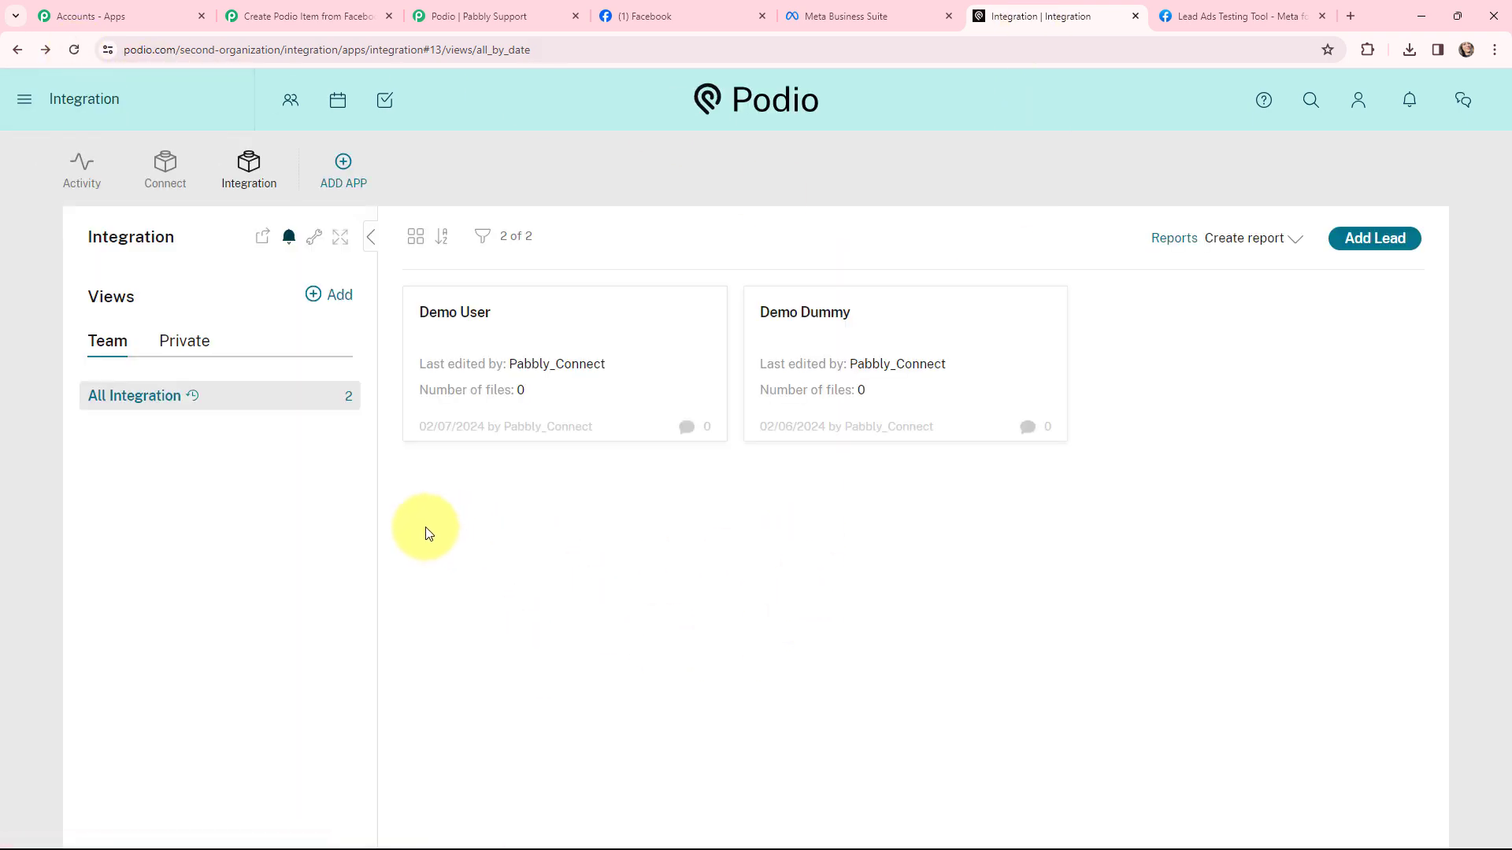
left_click(487, 323)
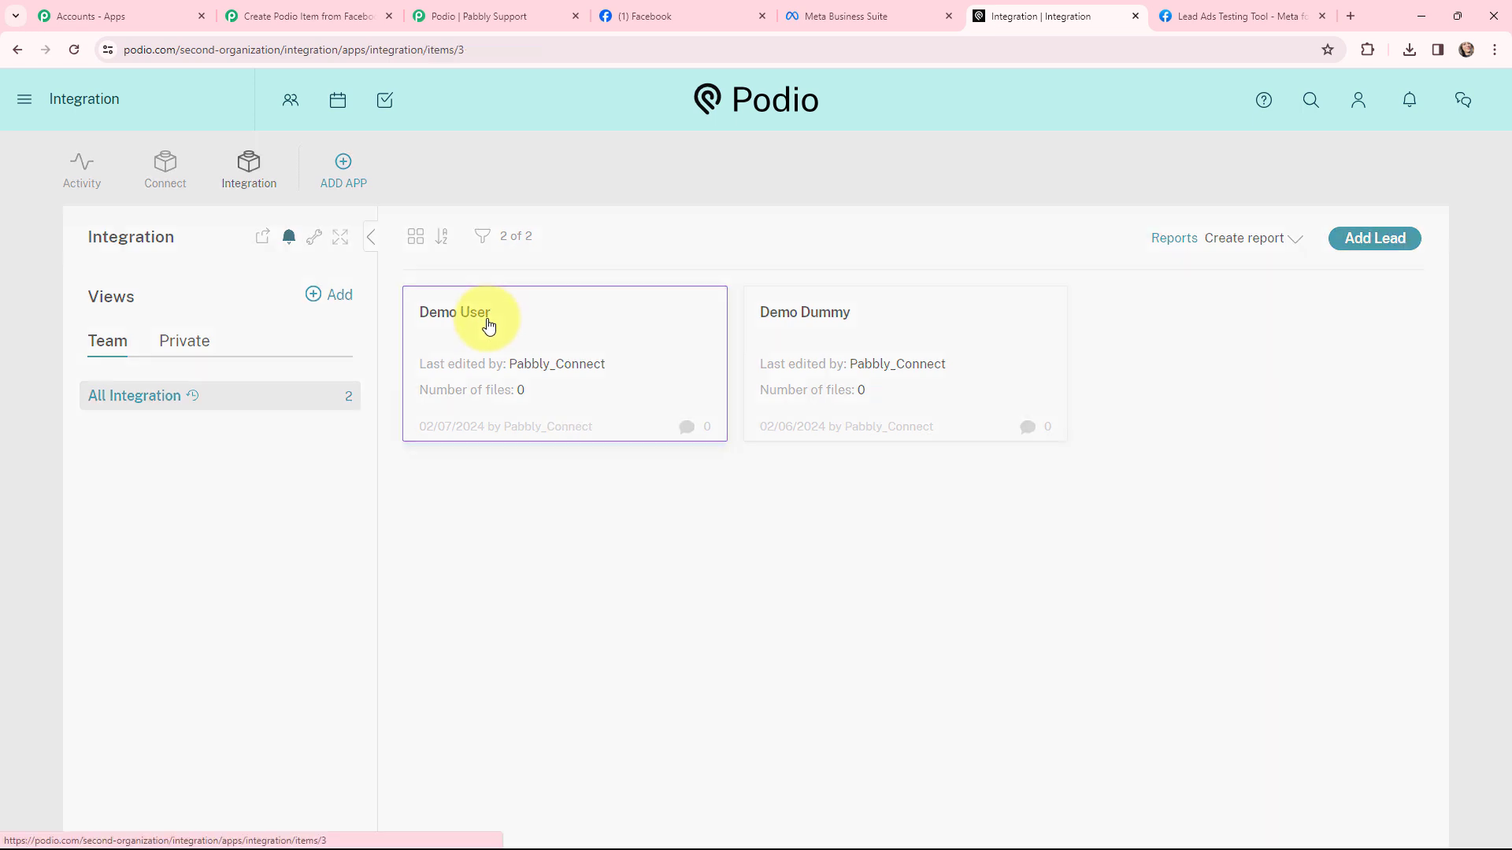